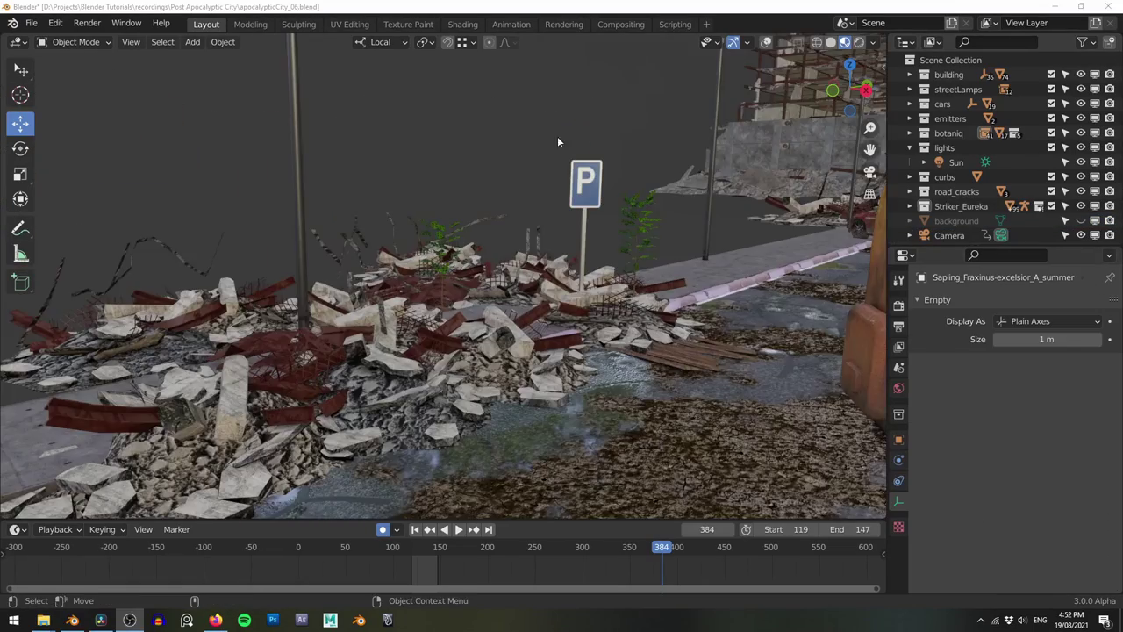
pyautogui.moveTo(557, 136); pyautogui.dragTo(533, 143, button='middle')
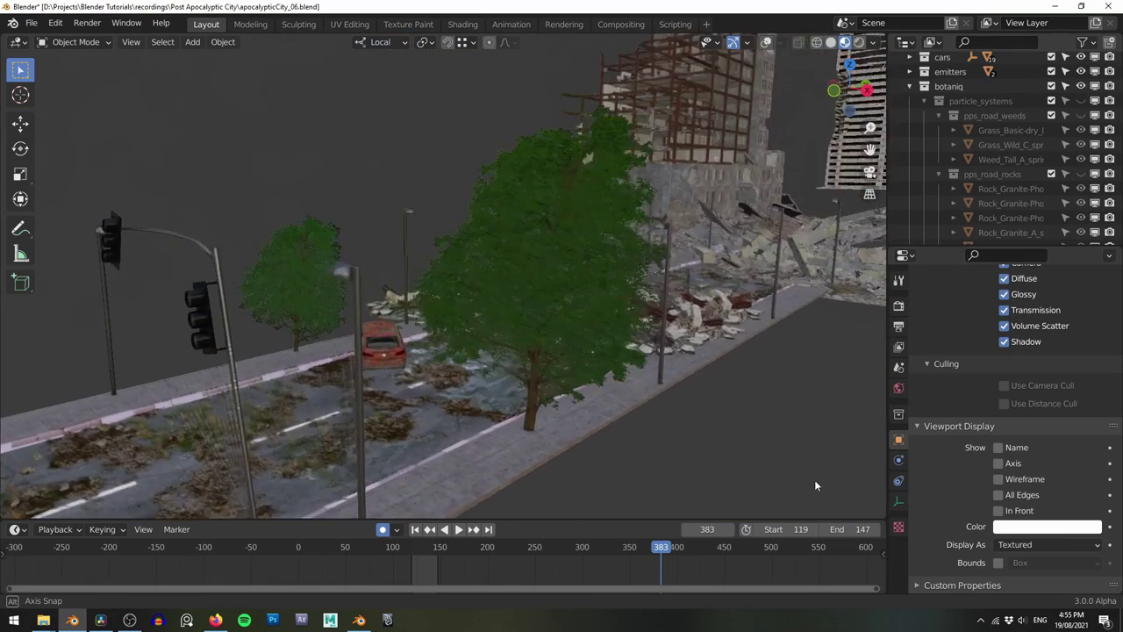
pyautogui.moveTo(814, 479)
pyautogui.mouseDown(button='middle')
pyautogui.moveTo(842, 490)
pyautogui.moveTo(822, 491)
pyautogui.mouseUp(button='middle')
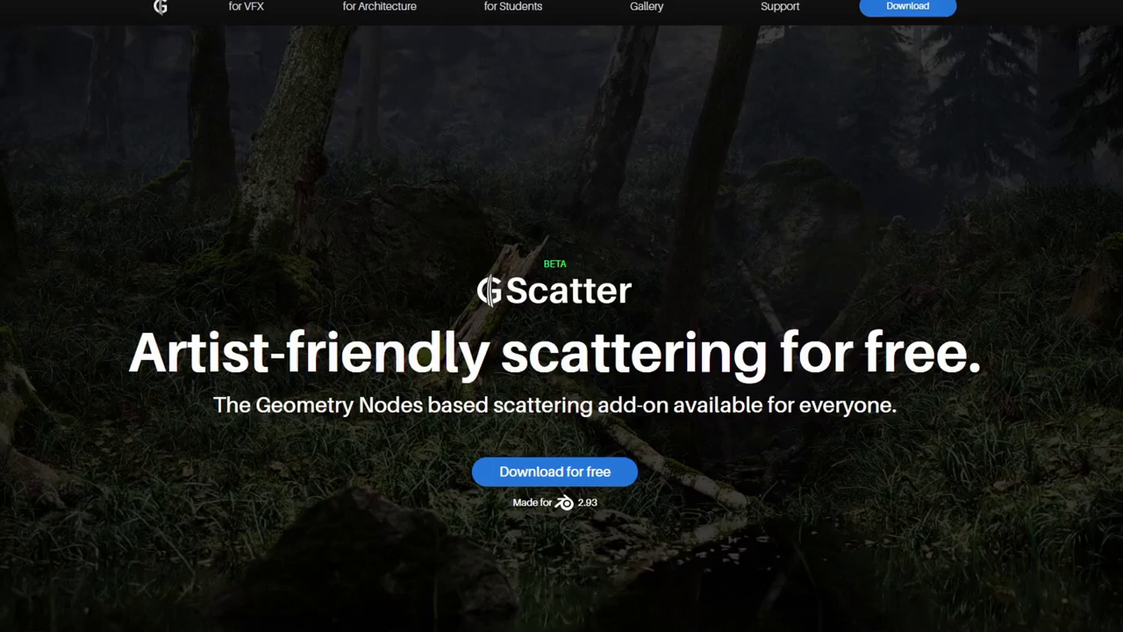
pyautogui.scroll(-5, 561, 316)
pyautogui.scroll(-10, 561, 316)
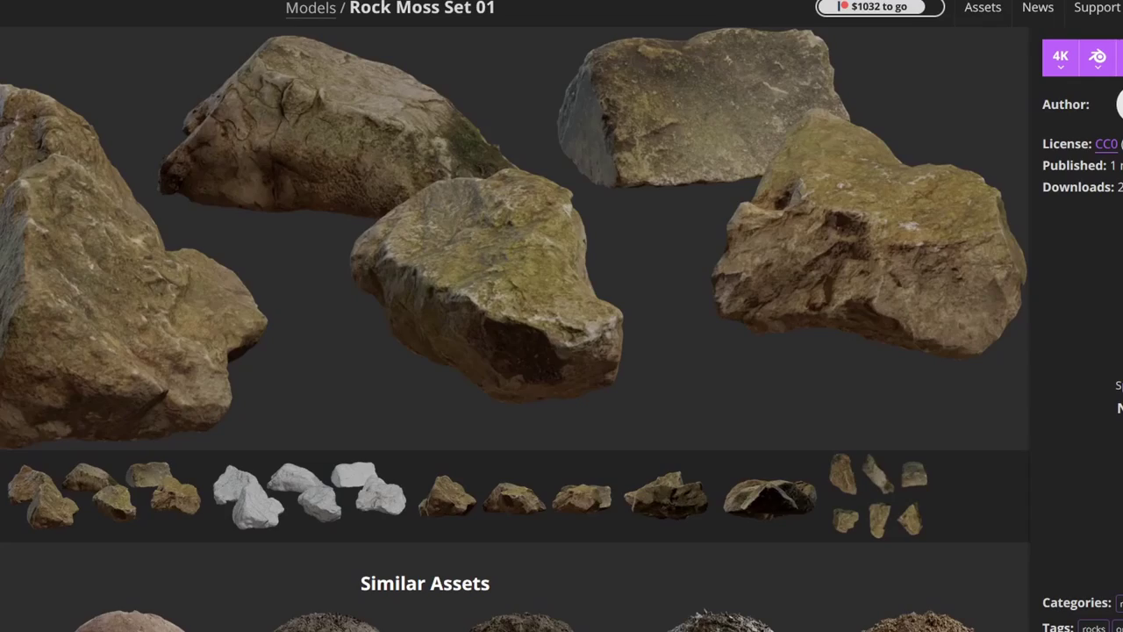
pyautogui.scroll(-6, 561, 316)
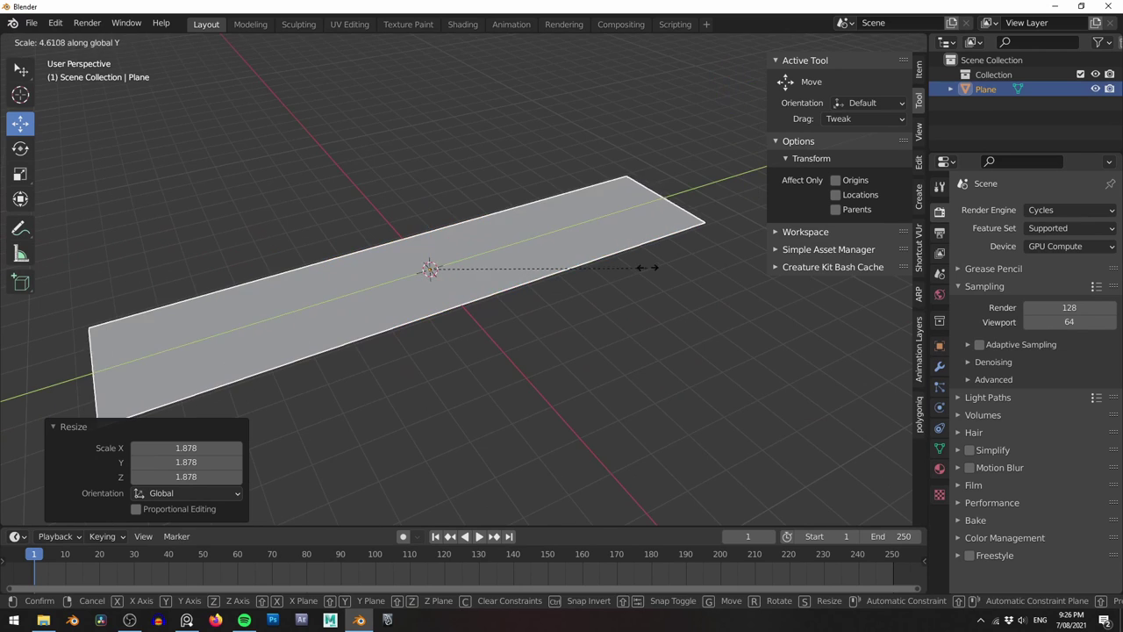
# Stretch the plane about 4.6 times along the global Y axis to form a road strip, and deselect it
pyautogui.click(655, 266)
pyautogui.moveTo(655, 266); pyautogui.dragTo(690, 330, button='middle')
pyautogui.click(690, 330)
pyautogui.keyDown('shift'); pyautogui.moveTo(587, 260); pyautogui.dragTo(603, 220, button='middle'); pyautogui.keyUp('shift')
pyautogui.scroll(1, 603, 226)
# Add a camera, clear its rotation and rotate it 90 degrees about the X axis
pyautogui.hotkey('shift', 'a')
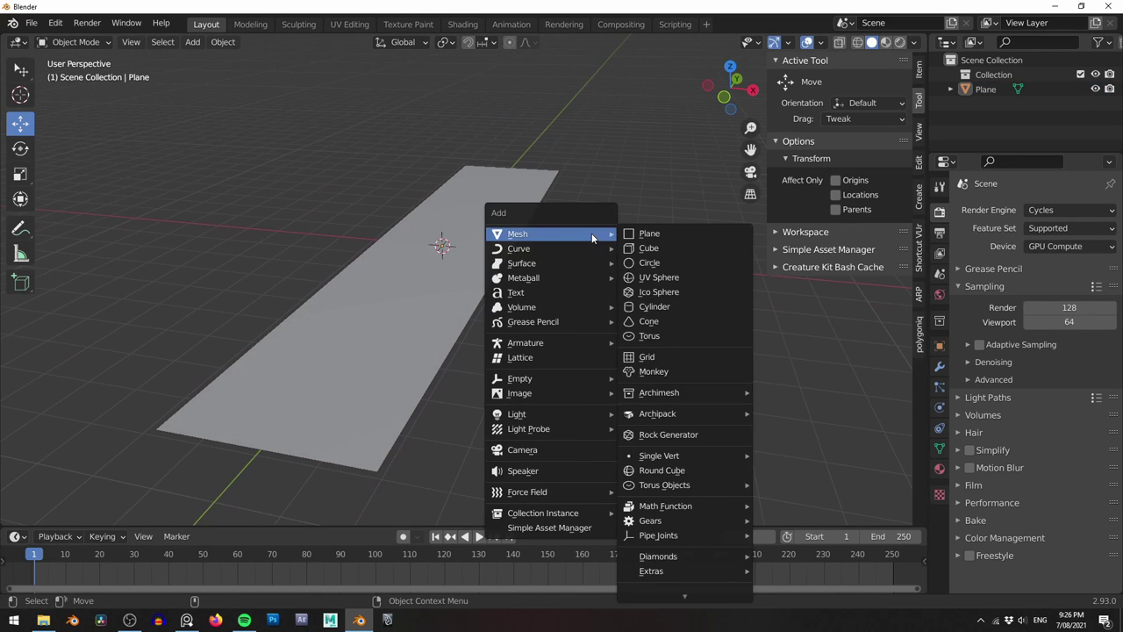
pyautogui.click(522, 450)
pyautogui.moveTo(648, 333); pyautogui.dragTo(549, 348, button='middle')
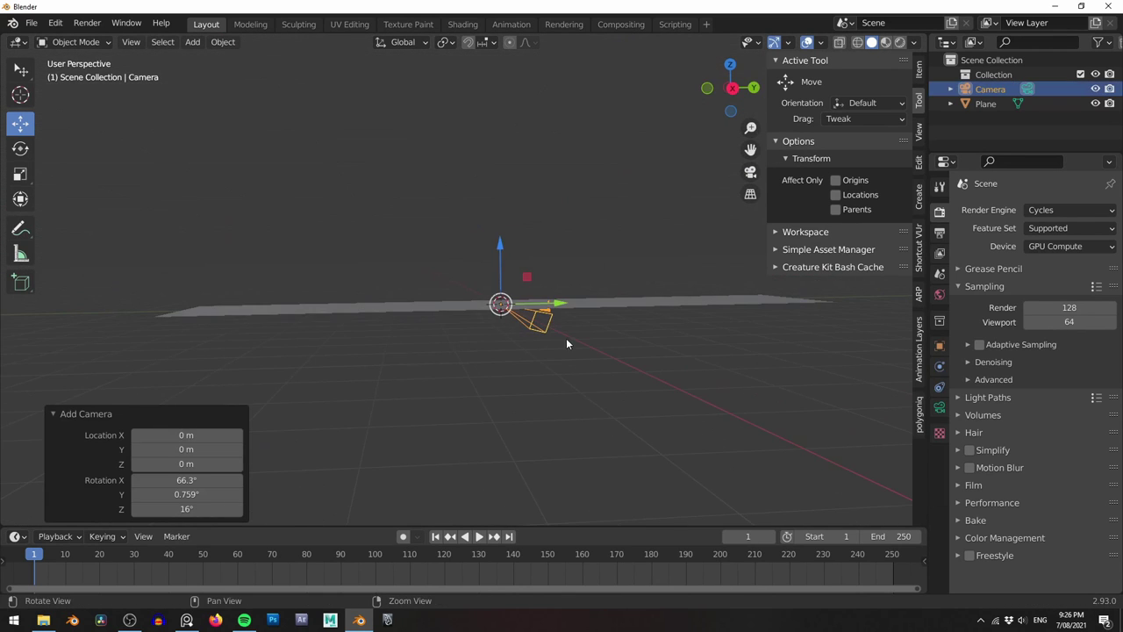
pyautogui.hotkey('alt', 'r')
pyautogui.press('r')
pyautogui.press('x')
pyautogui.press('9')
pyautogui.press('0')
pyautogui.press('Return')
# Move the camera, excluding the X axis, to just above the near end of the road plane
pyautogui.press('g')
pyautogui.hotkey('shift', 'x')
pyautogui.click(277, 282)
pyautogui.click(211, 218)
# Split the 3D viewport into two and set the new one to the camera view with its sidebar hidden
pyautogui.moveTo(1, 42); pyautogui.dragTo(403, 84)
pyautogui.press('n')
pyautogui.click(117, 284)
pyautogui.press('KP_0')
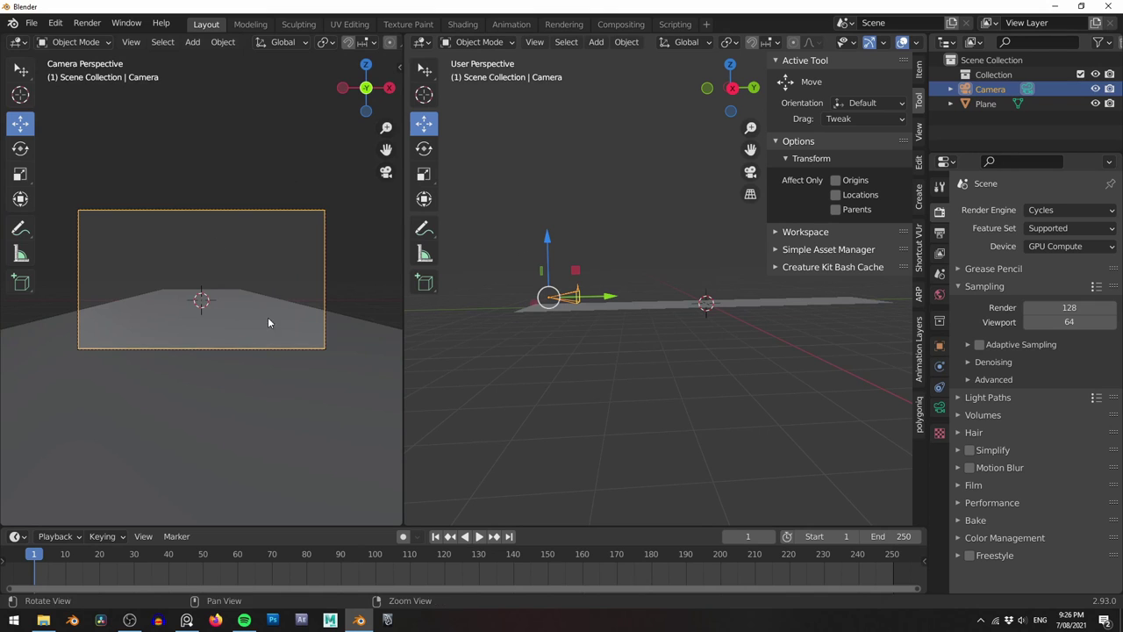
# Lock the camera to the view in the camera viewport
pyautogui.keyDown('alt'); pyautogui.moveTo(273, 289); pyautogui.dragTo(278, 285, button='middle'); pyautogui.keyUp('alt')
pyautogui.press('n')
pyautogui.click(394, 139)
pyautogui.click(331, 241)
pyautogui.press('n')
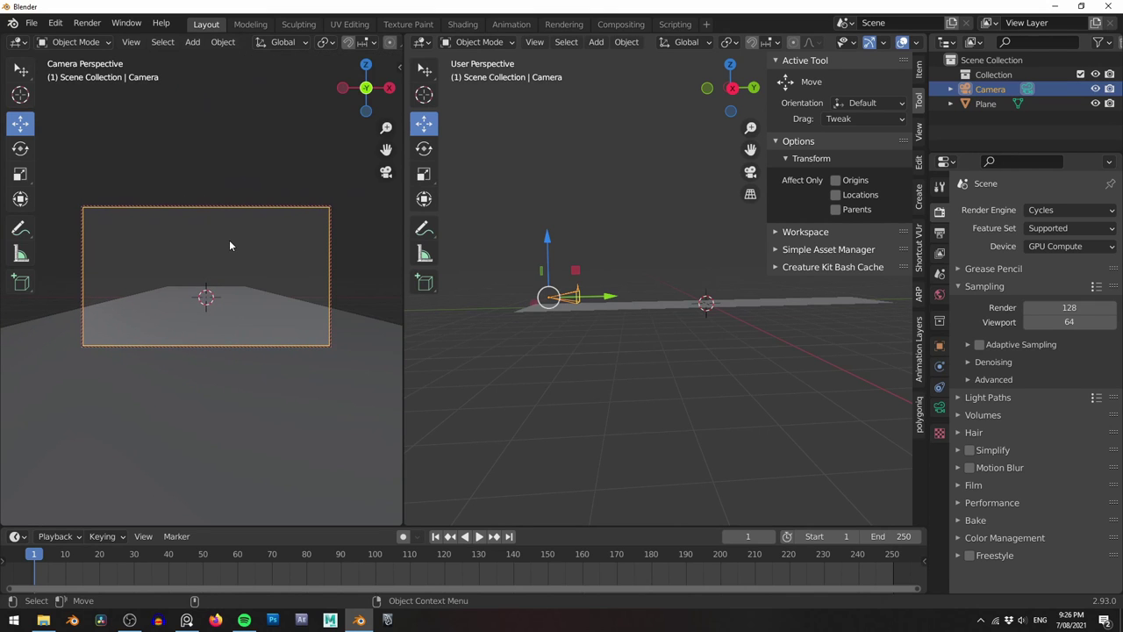
# Turn off the camera-to-view lock and fit the camera frame to its viewport
pyautogui.press('n')
pyautogui.scroll(3, 177, 243)
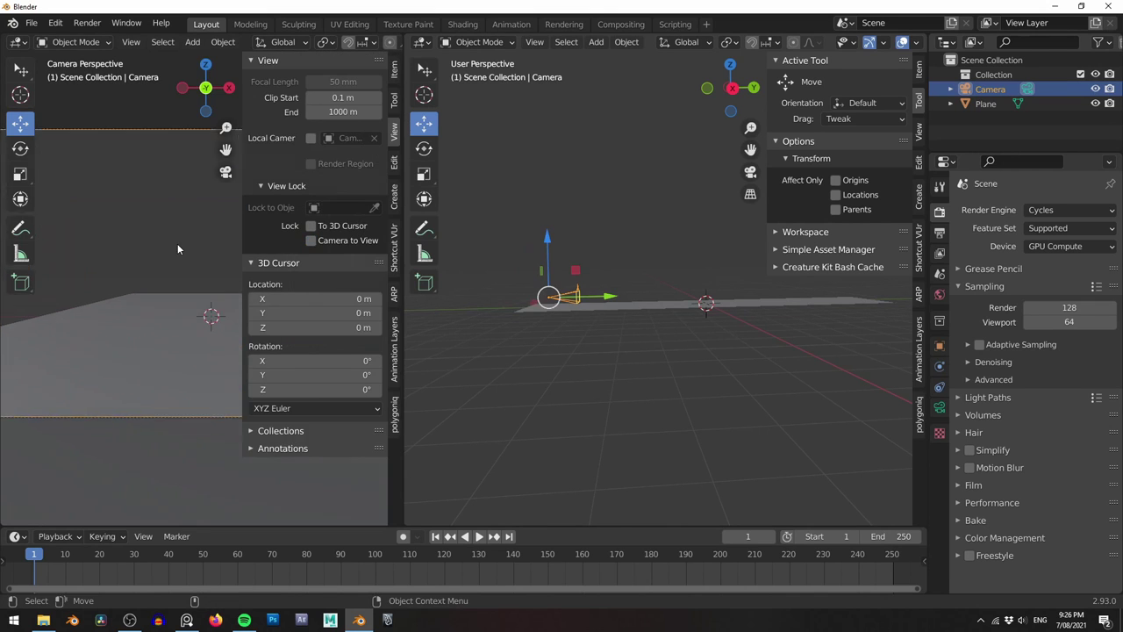
pyautogui.press('Home')
pyautogui.press('n')
# Set the camera's passepartout opacity to 1.000 and hide the toolbar in the camera viewport
pyautogui.click(940, 406)
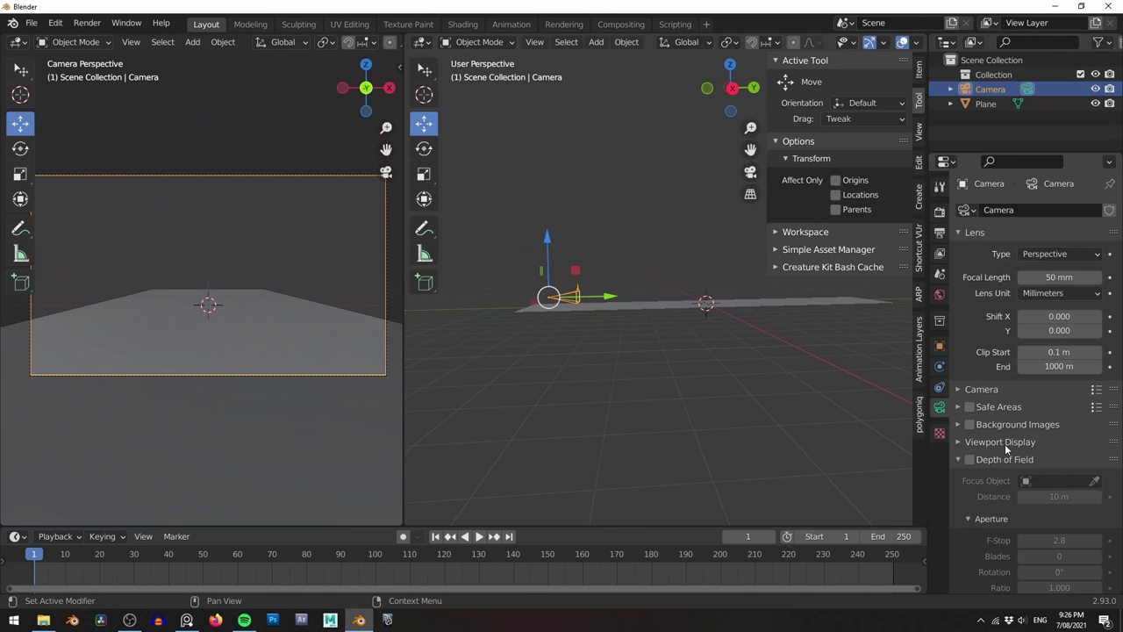
pyautogui.click(1005, 446)
pyautogui.scroll(-4, 1005, 446)
pyautogui.moveTo(1063, 453); pyautogui.dragTo(1112, 454)
pyautogui.press('t')
pyautogui.keyDown('shift'); pyautogui.moveTo(277, 238); pyautogui.dragTo(270, 270, button='middle'); pyautogui.keyUp('shift')
pyautogui.scroll(3, 692, 239)
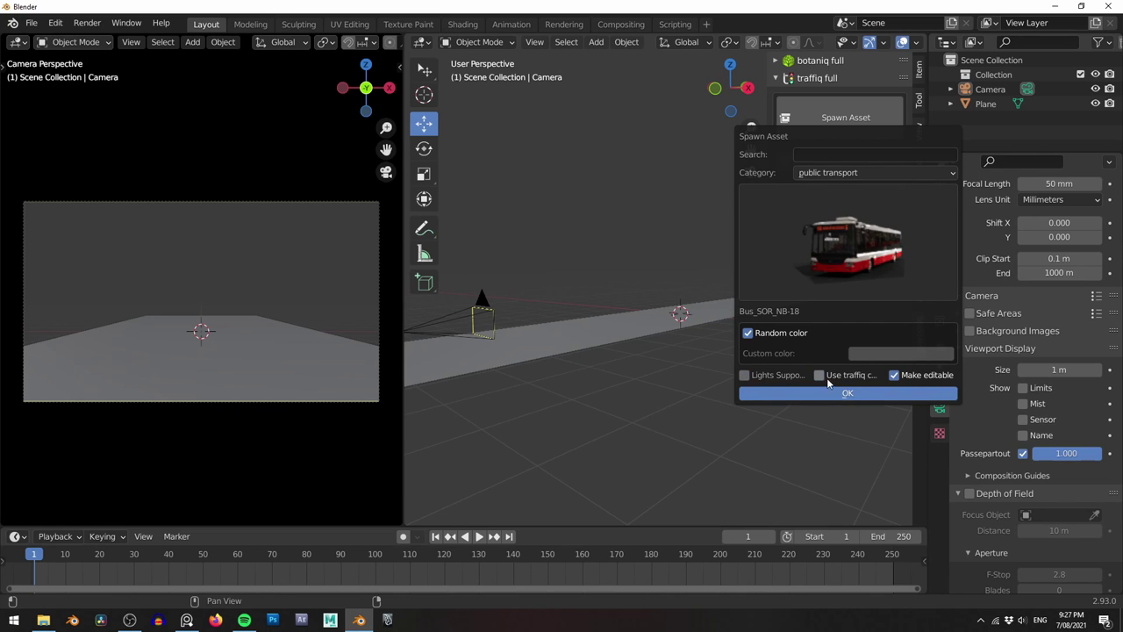
# Spawn the editable Bus_SOR_NB-18 public transport asset and move it away from the camera along the road
pyautogui.click(820, 393)
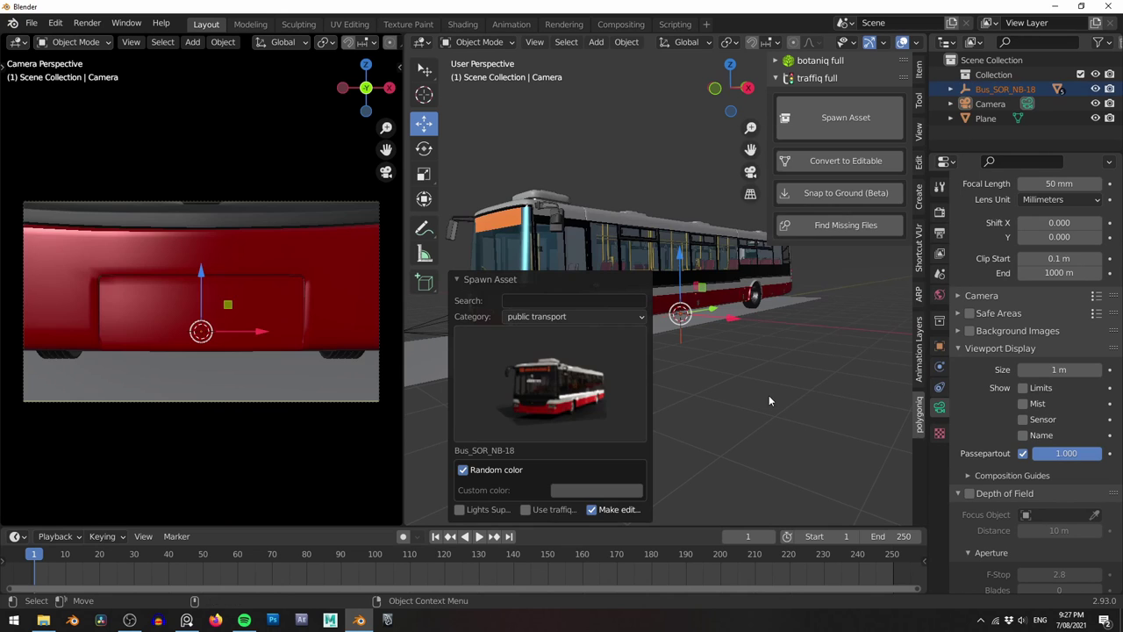
pyautogui.click(457, 279)
pyautogui.moveTo(614, 364); pyautogui.dragTo(627, 434, button='middle')
pyautogui.keyDown('shift'); pyautogui.moveTo(696, 282); pyautogui.dragTo(659, 304, button='middle'); pyautogui.keyUp('shift')
pyautogui.moveTo(659, 303); pyautogui.dragTo(748, 240)
# Scale the road plane up uniformly to about twice its size
pyautogui.moveTo(657, 403); pyautogui.dragTo(682, 369, button='middle')
pyautogui.click(637, 373)
pyautogui.scroll(-3, 693, 359)
pyautogui.press('s')
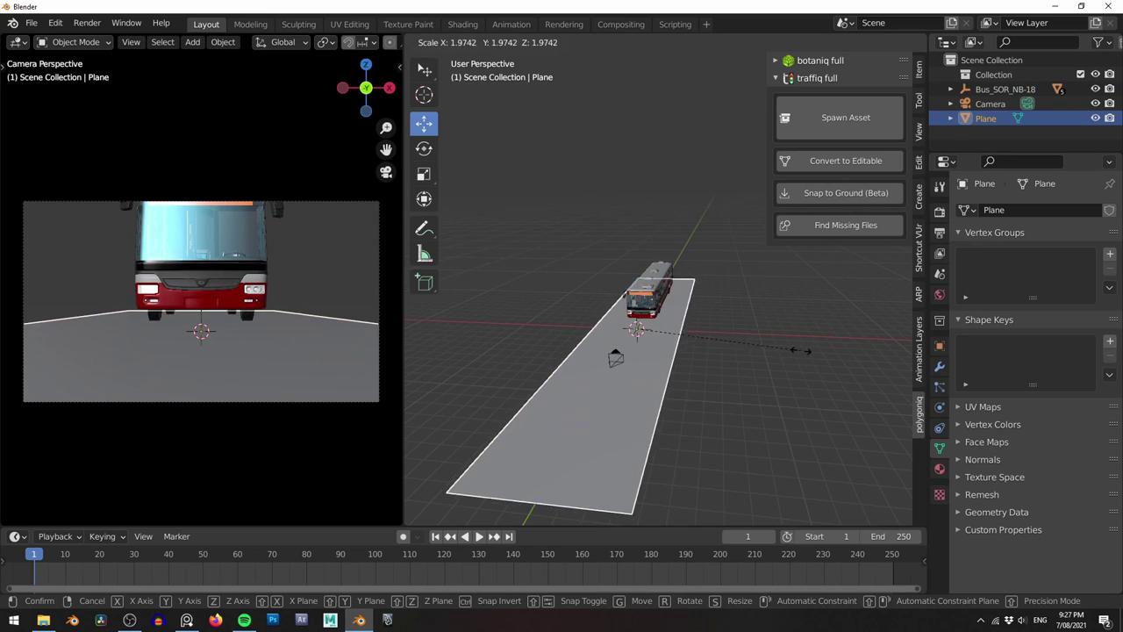
pyautogui.click(809, 346)
pyautogui.scroll(4, 731, 250)
# Select the whole bus through its Bus_SOR_NB-18 parent and rotate it 90 degrees about the Z axis
pyautogui.click(657, 296)
pyautogui.click(998, 89)
pyautogui.scroll(2, 703, 226)
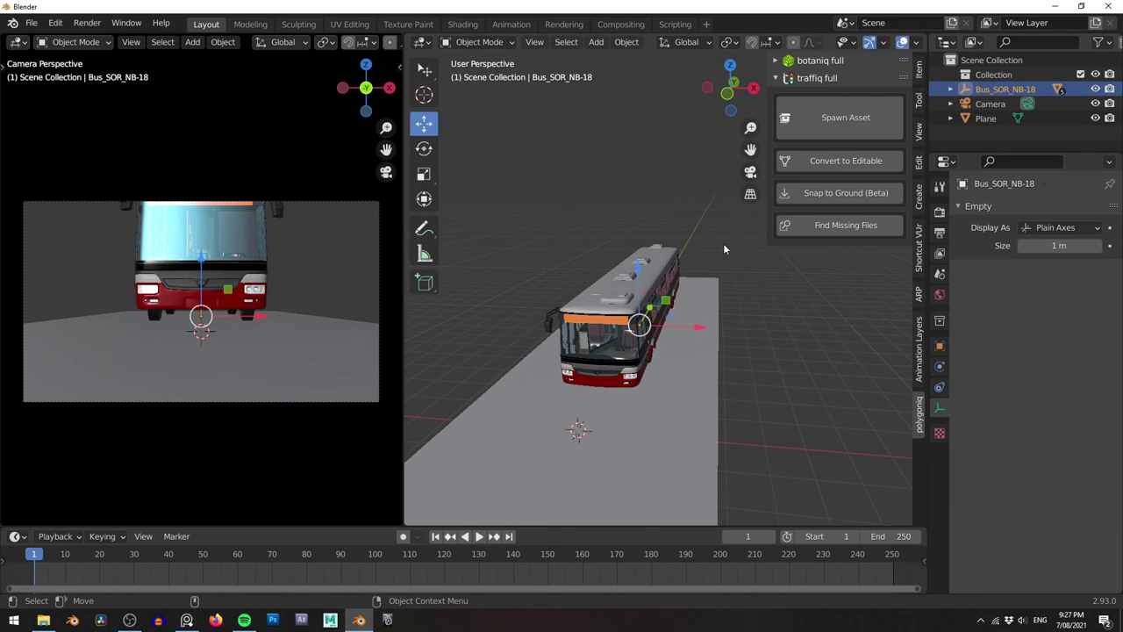
pyautogui.press('z')
pyautogui.press('9')
pyautogui.press('0')
pyautogui.press('Return')
# Rotate the bus another 90 degrees to lay it on its side, and raise it
pyautogui.moveTo(723, 245); pyautogui.dragTo(693, 327, button='middle')
pyautogui.press('9')
pyautogui.press('0')
pyautogui.press('Return')
pyautogui.moveTo(675, 254); pyautogui.dragTo(680, 213)
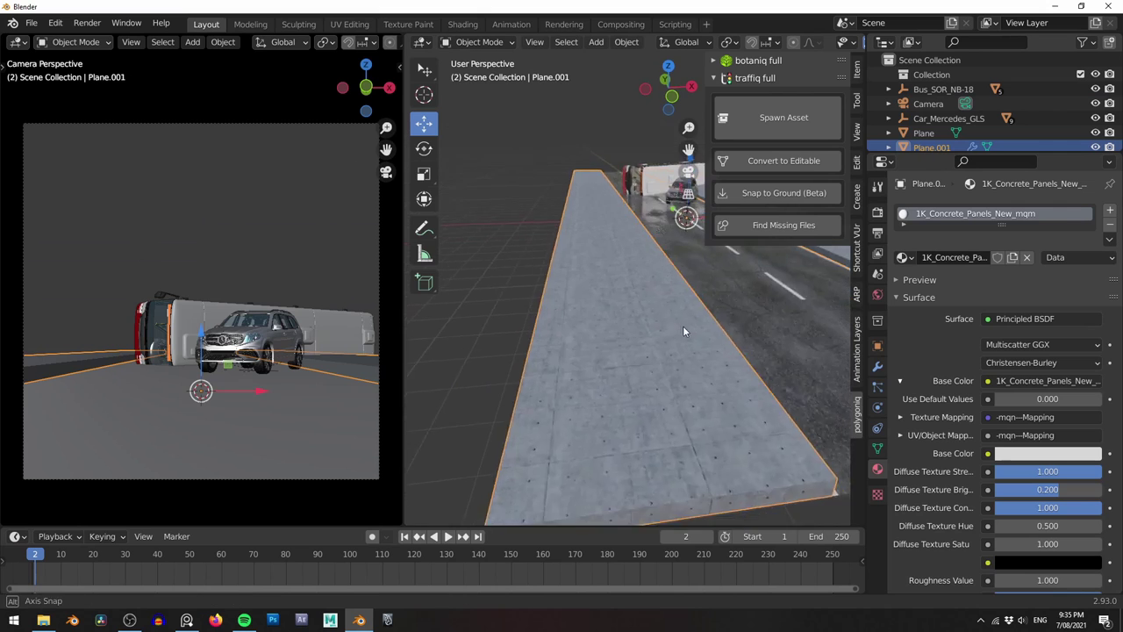
pyautogui.moveTo(680, 324); pyautogui.dragTo(620, 313, button='middle')
pyautogui.scroll(-5, 620, 313)
pyautogui.scroll(3, 616, 315)
pyautogui.scroll(-2, 619, 314)
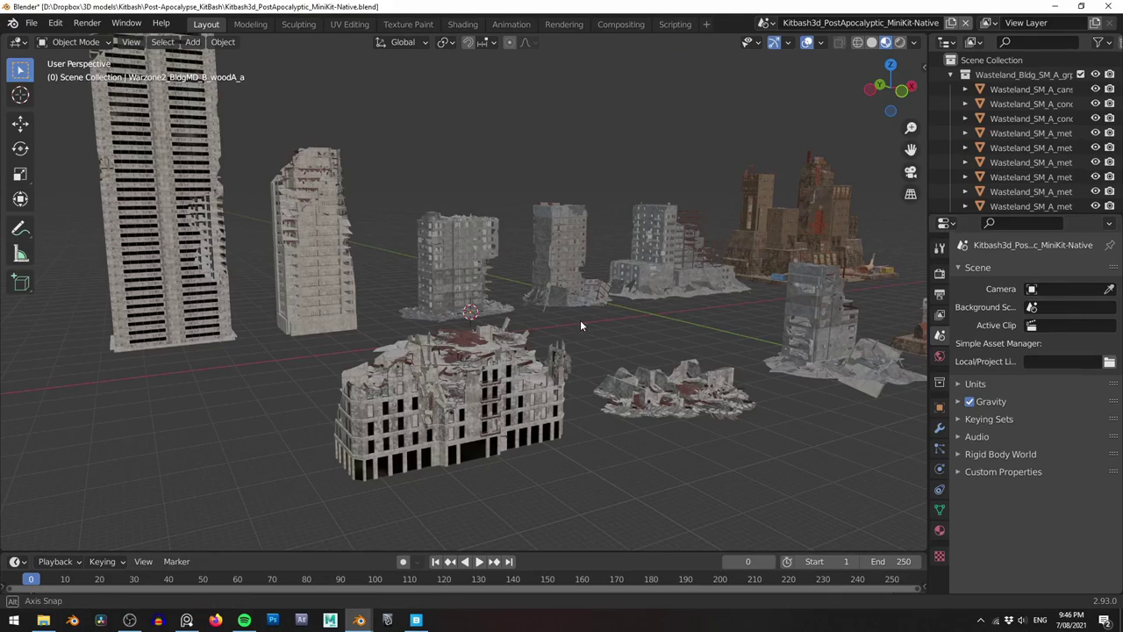
pyautogui.moveTo(580, 321); pyautogui.dragTo(504, 318, button='middle')
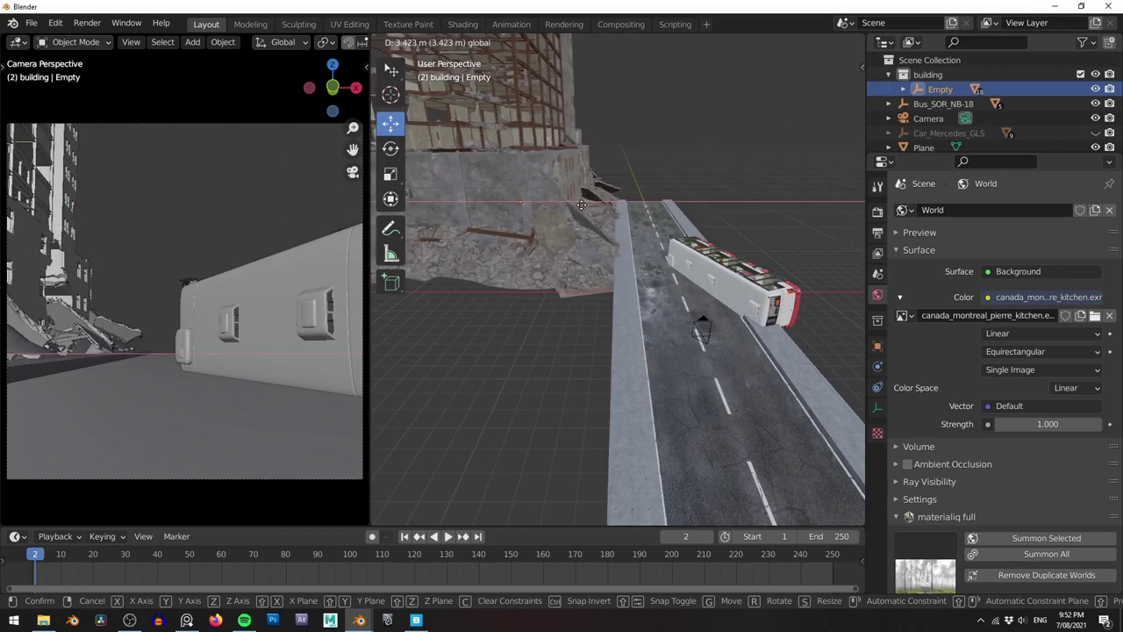
pyautogui.moveTo(684, 167); pyautogui.dragTo(739, 224, button='middle')
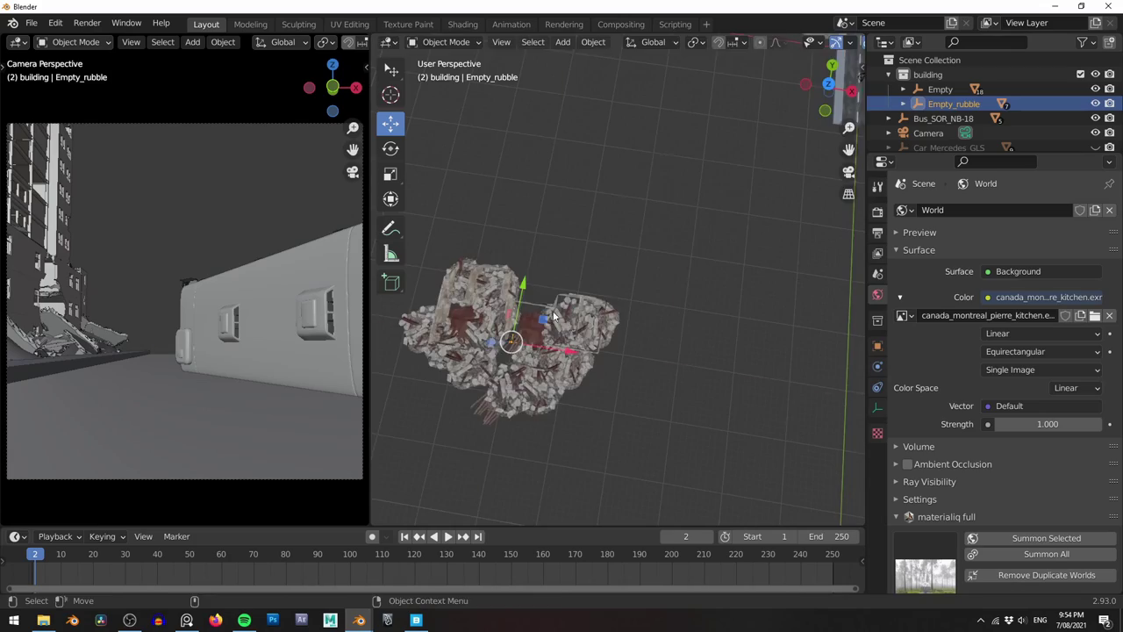
# Move the Empty_rubble pile over to the road next to the ruined building
pyautogui.scroll(-3, 624, 263)
pyautogui.moveTo(645, 424); pyautogui.dragTo(723, 313)
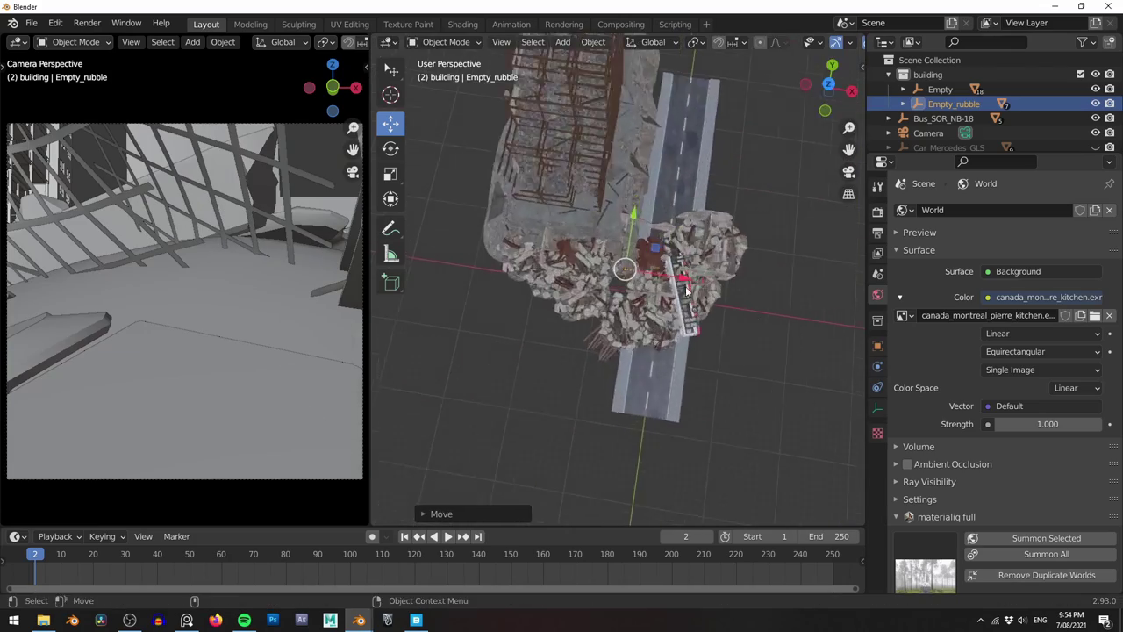
pyautogui.scroll(5, 725, 312)
pyautogui.moveTo(724, 313); pyautogui.dragTo(742, 237, button='middle')
# Scale the rubble pile down and move it about 5.5 m along negative Y to the roadside by the bus
pyautogui.press('s')
pyautogui.click(651, 249)
pyautogui.moveTo(651, 253); pyautogui.dragTo(633, 386, button='middle')
pyautogui.scroll(-1, 634, 386)
pyautogui.moveTo(594, 284); pyautogui.dragTo(592, 347)
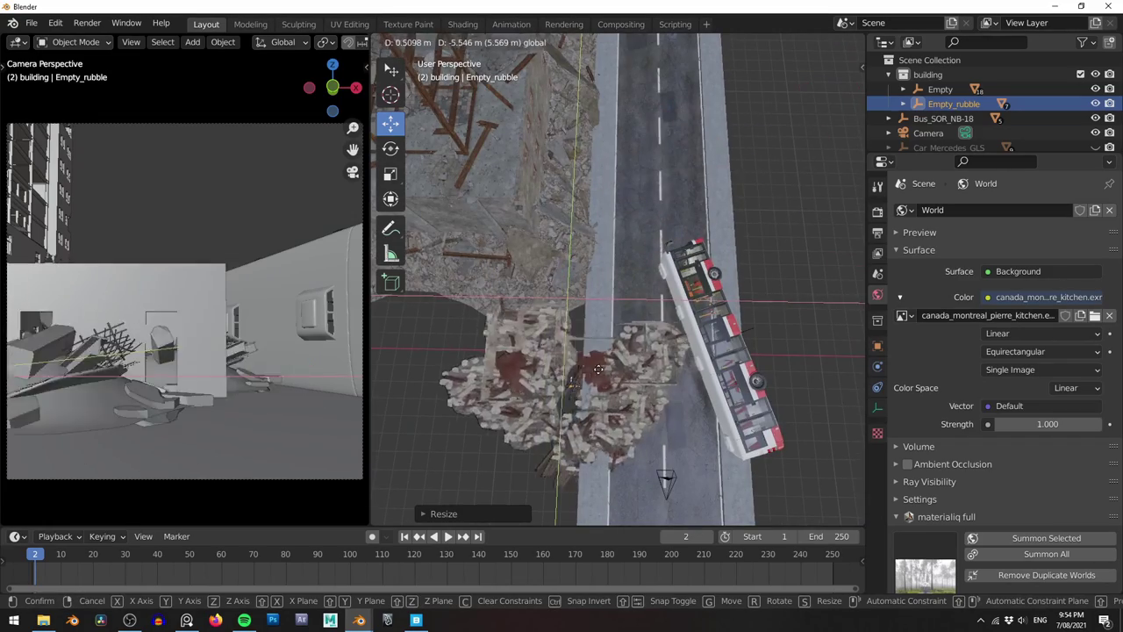
pyautogui.click(598, 370)
pyautogui.moveTo(597, 369); pyautogui.dragTo(716, 241, button='middle')
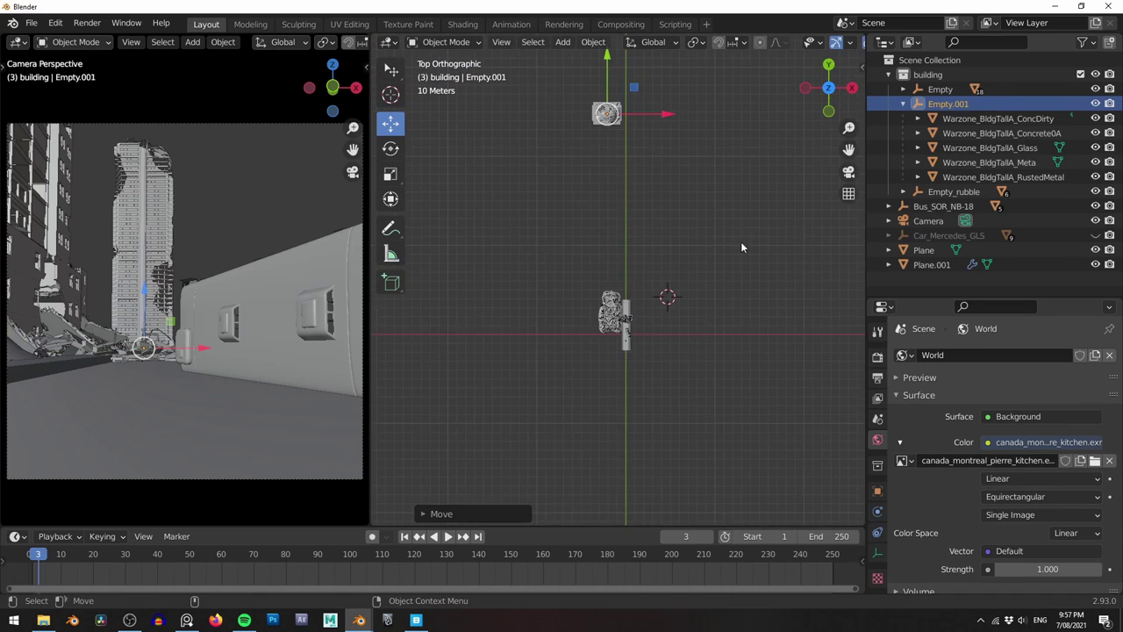
# Make a linked duplicate of the Empty.001 tower with its whole hierarchy and move it along Y towards the road
pyautogui.rightClick(940, 106)
pyautogui.click(886, 139)
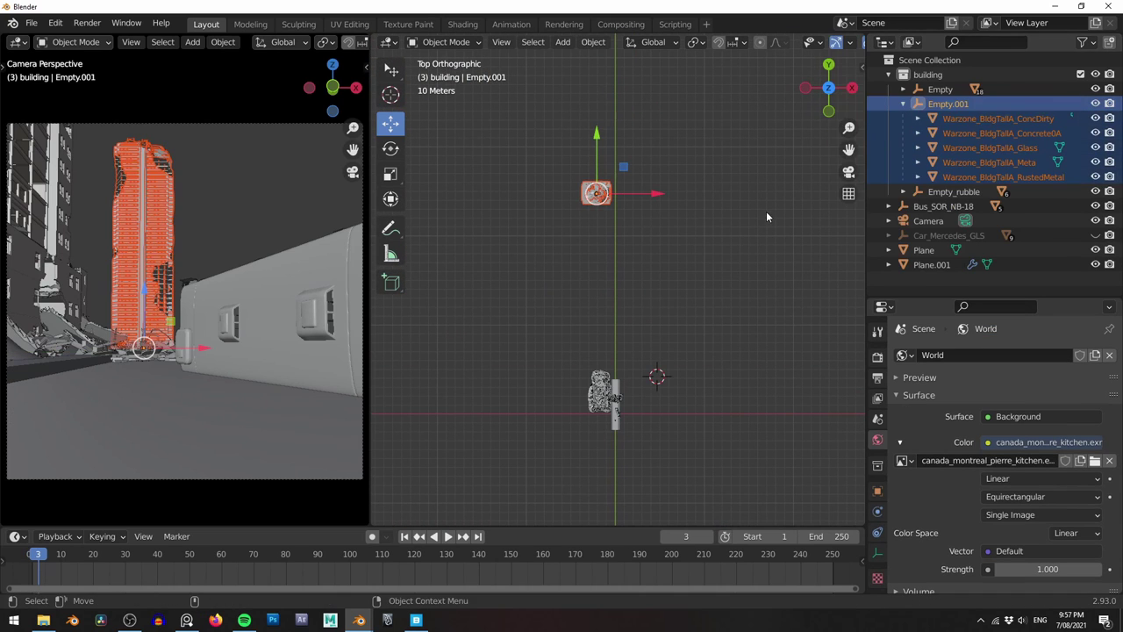
pyautogui.hotkey('alt', 'd')
pyautogui.press('g')
pyautogui.press('y')
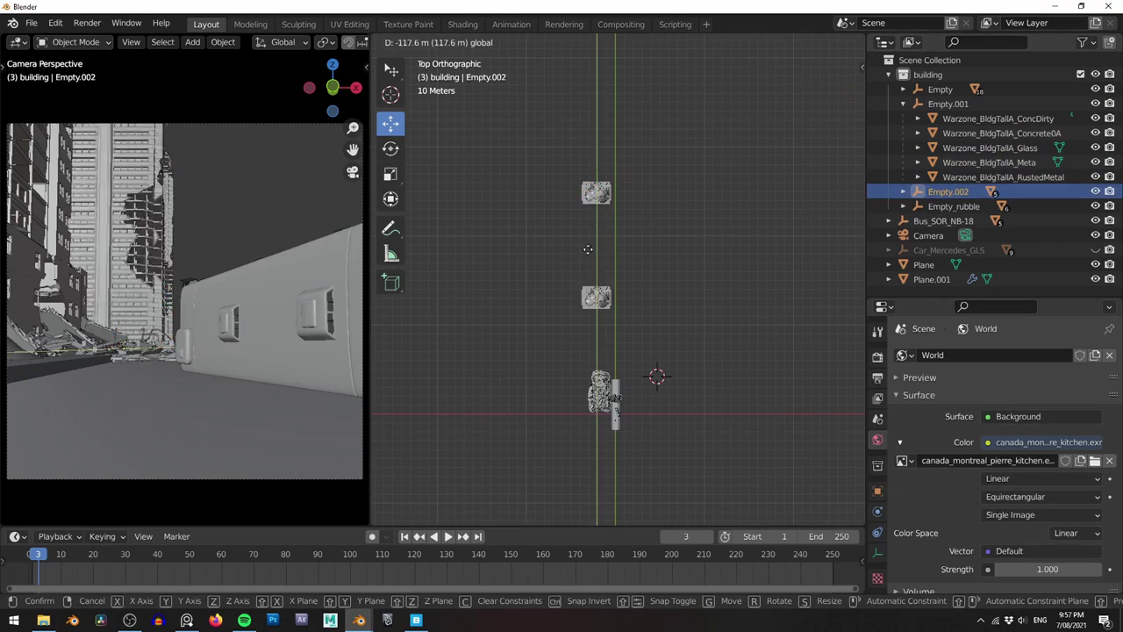
pyautogui.click(586, 312)
# Rotate the duplicated tower -90 degrees about the Z axis and nudge its position
pyautogui.moveTo(587, 312); pyautogui.dragTo(686, 351, button='middle')
pyautogui.write('rz90')
pyautogui.press('-')
pyautogui.press('Return')
pyautogui.moveTo(670, 379); pyautogui.dragTo(677, 377)
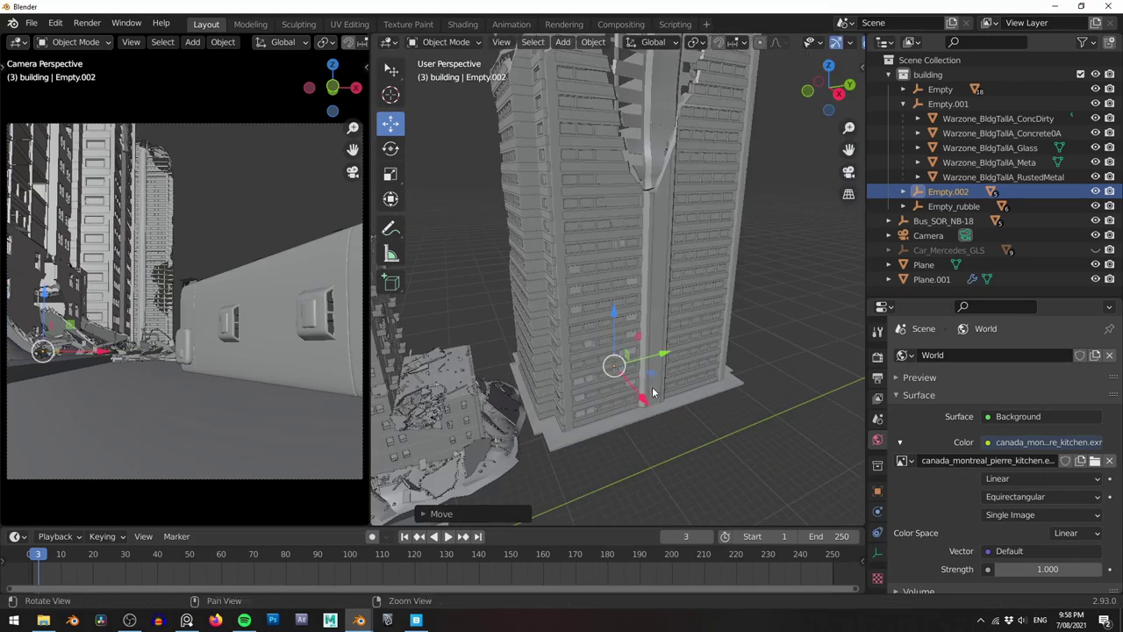
# Move the duplicated tower farther back along the Y axis, away from the ruined building
pyautogui.press('g')
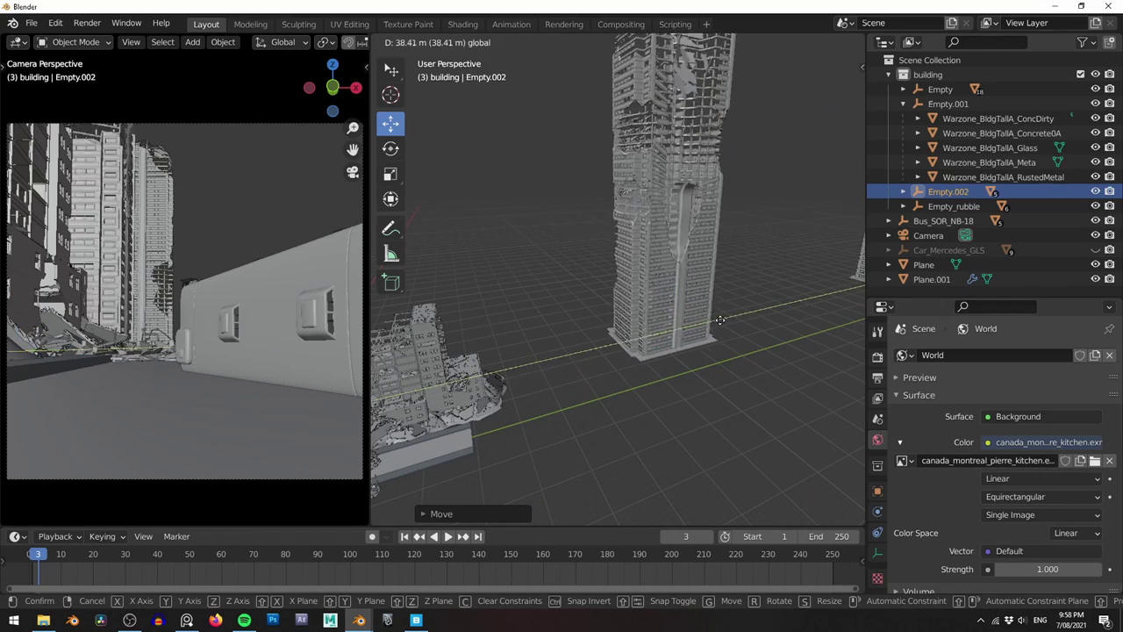
pyautogui.moveTo(726, 319); pyautogui.dragTo(766, 318)
pyautogui.keyDown('alt'); pyautogui.moveTo(803, 358); pyautogui.dragTo(721, 341); pyautogui.keyUp('alt')
pyautogui.scroll(-3, 748, 329)
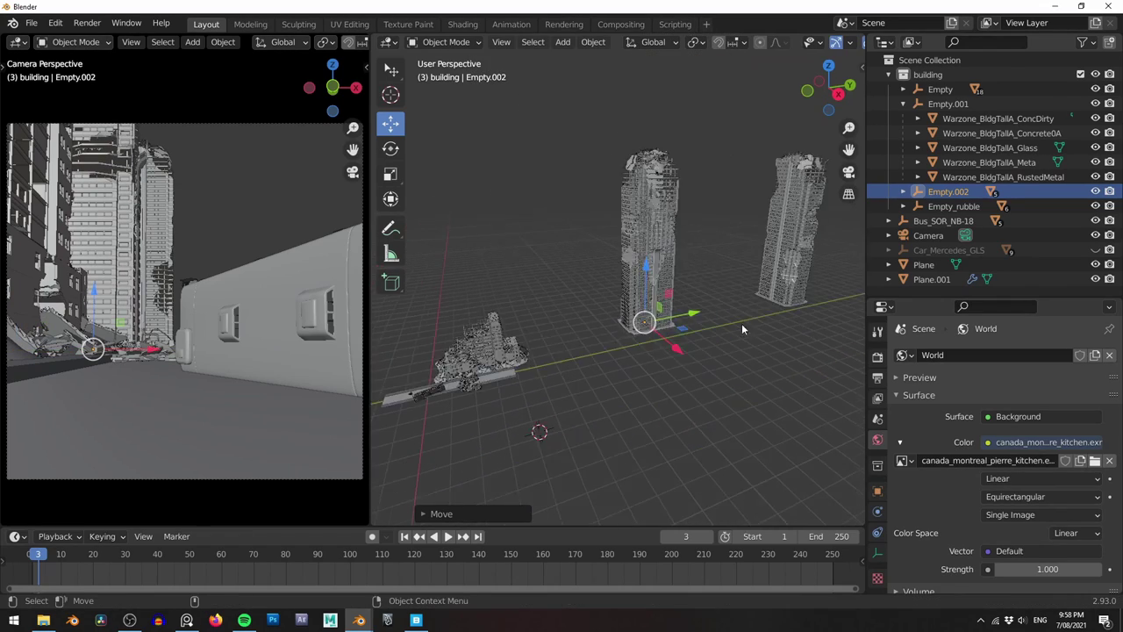
# Shift the distant Empty.001 tower slightly along negative X
pyautogui.scroll(3, 719, 314)
pyautogui.keyDown('alt'); pyautogui.moveTo(647, 288); pyautogui.dragTo(680, 341); pyautogui.keyUp('alt')
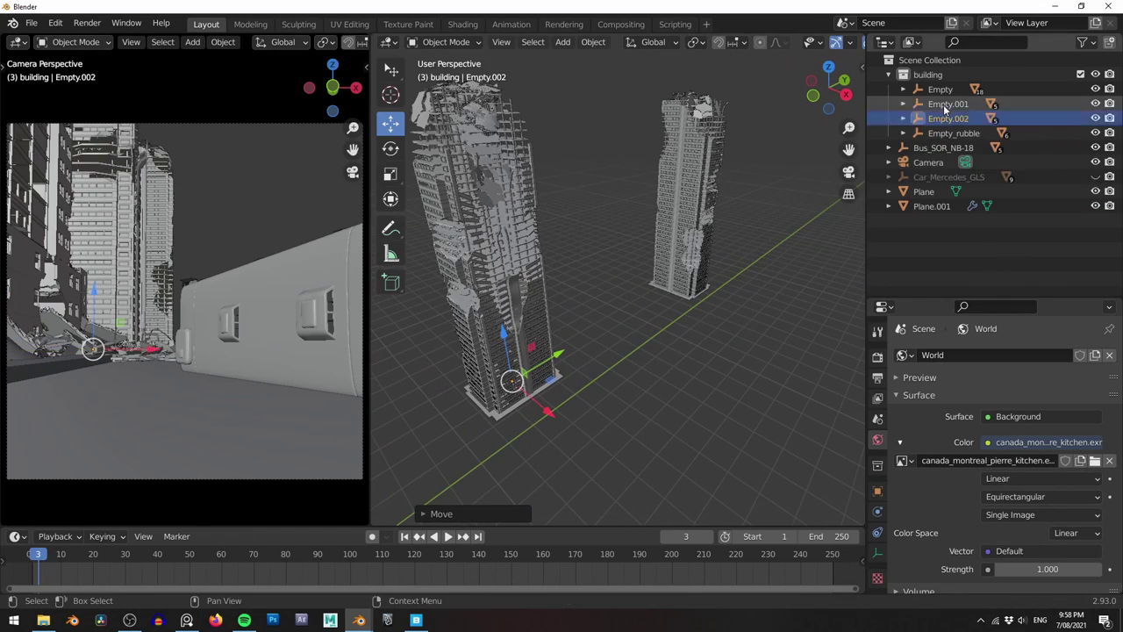
pyautogui.press('g')
pyautogui.press('x')
pyautogui.click(727, 304)
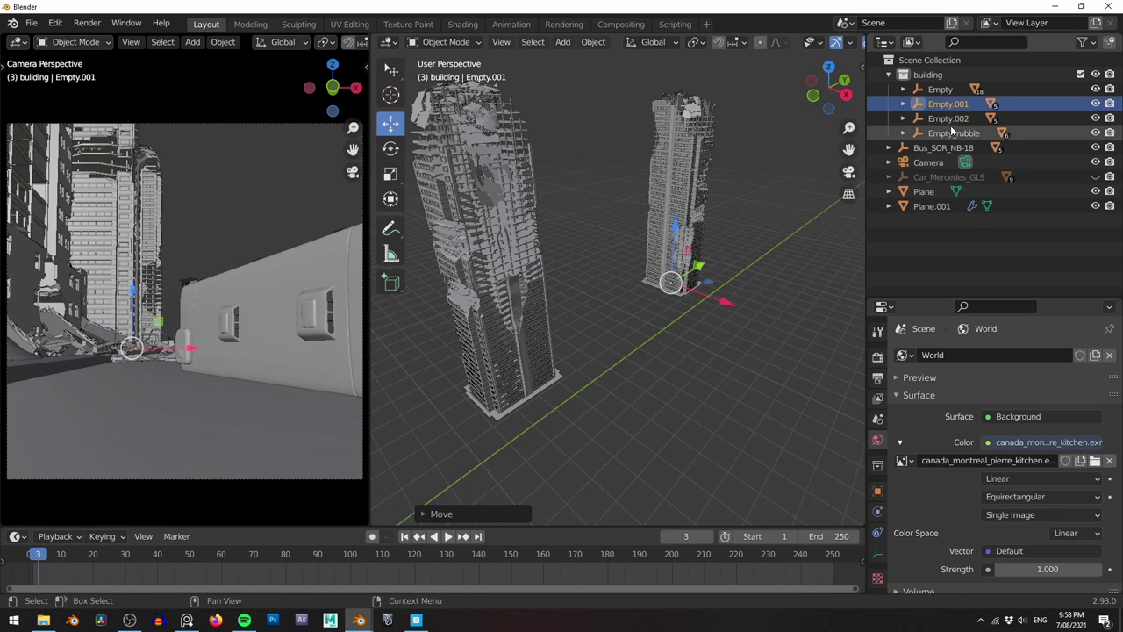
# Shift the Empty.002 tower slightly along negative X and select its entire hierarchy
pyautogui.moveTo(548, 415); pyautogui.dragTo(533, 411)
pyautogui.scroll(-5, 614, 399)
pyautogui.keyDown('alt'); pyautogui.moveTo(647, 391); pyautogui.dragTo(674, 395); pyautogui.keyUp('alt')
pyautogui.scroll(1, 711, 217)
pyautogui.rightClick(931, 120)
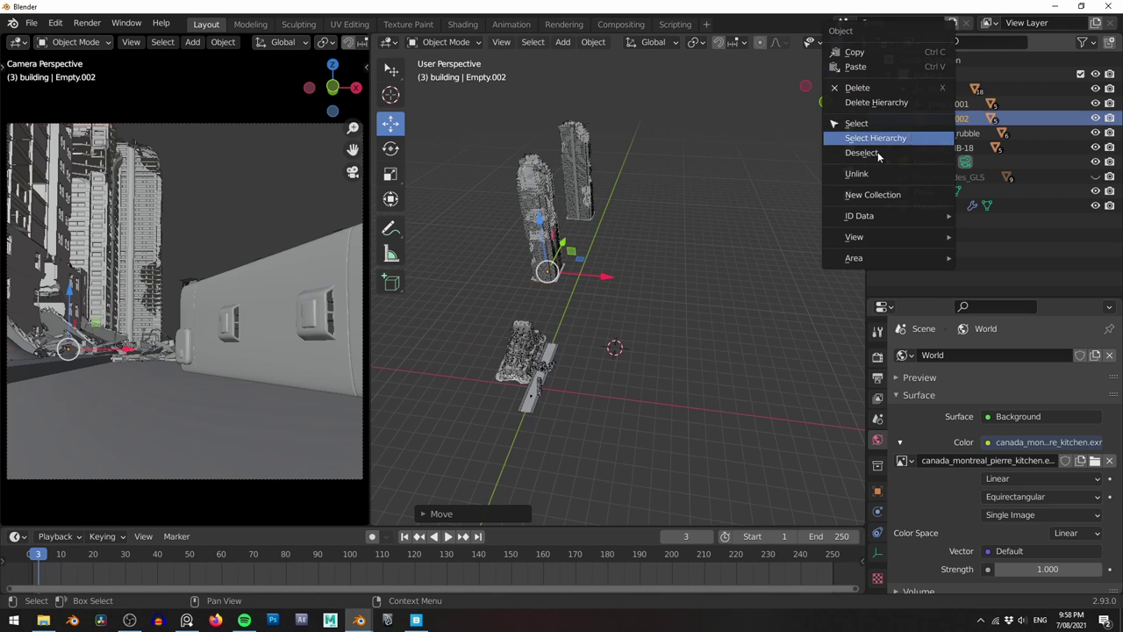
pyautogui.click(877, 138)
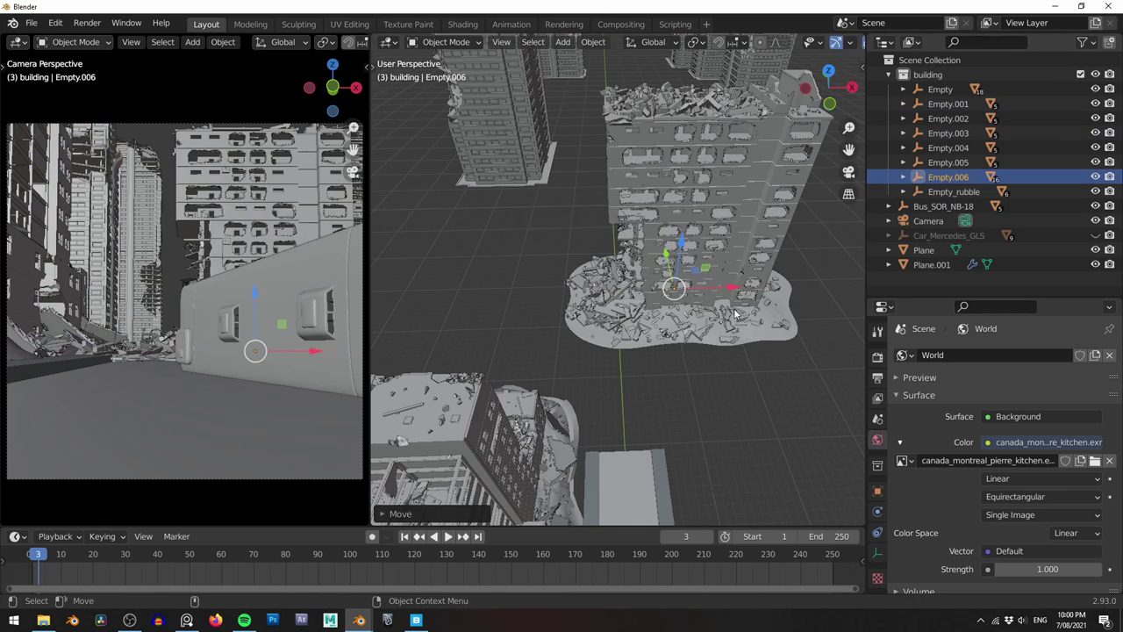
# Position the Empty.006 apartment building beside the road, moving it about 15 m along negative Y and slightly along positive X
pyautogui.moveTo(732, 287)
pyautogui.mouseDown()
pyautogui.moveTo(711, 287)
pyautogui.moveTo(747, 290)
pyautogui.moveTo(738, 294)
pyautogui.mouseUp()
pyautogui.scroll(-2, 720, 338)
pyautogui.moveTo(653, 253); pyautogui.dragTo(652, 252)
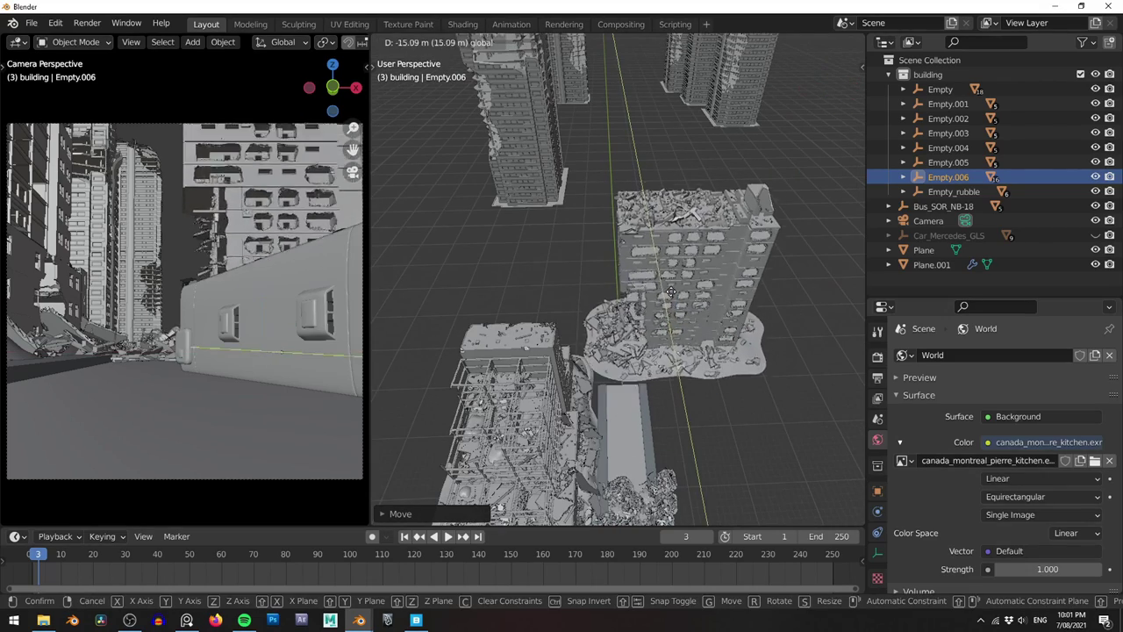
pyautogui.press('x')
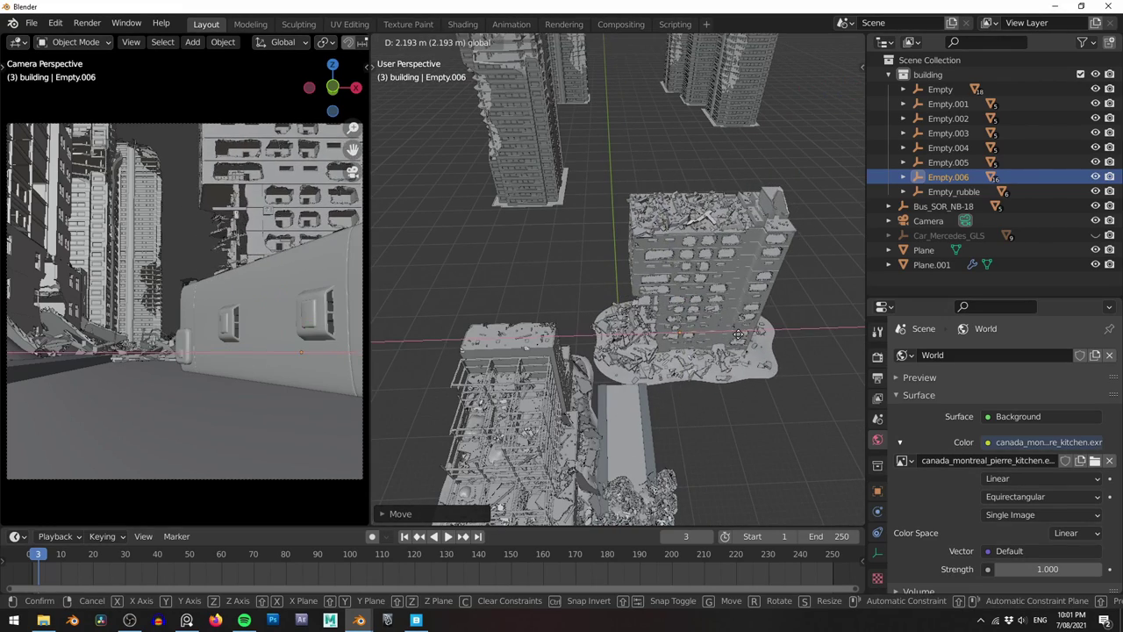
pyautogui.moveTo(763, 330); pyautogui.dragTo(739, 330)
pyautogui.keyDown('alt'); pyautogui.moveTo(715, 131); pyautogui.dragTo(768, 355, button='middle'); pyautogui.keyUp('alt')
pyautogui.click(948, 104)
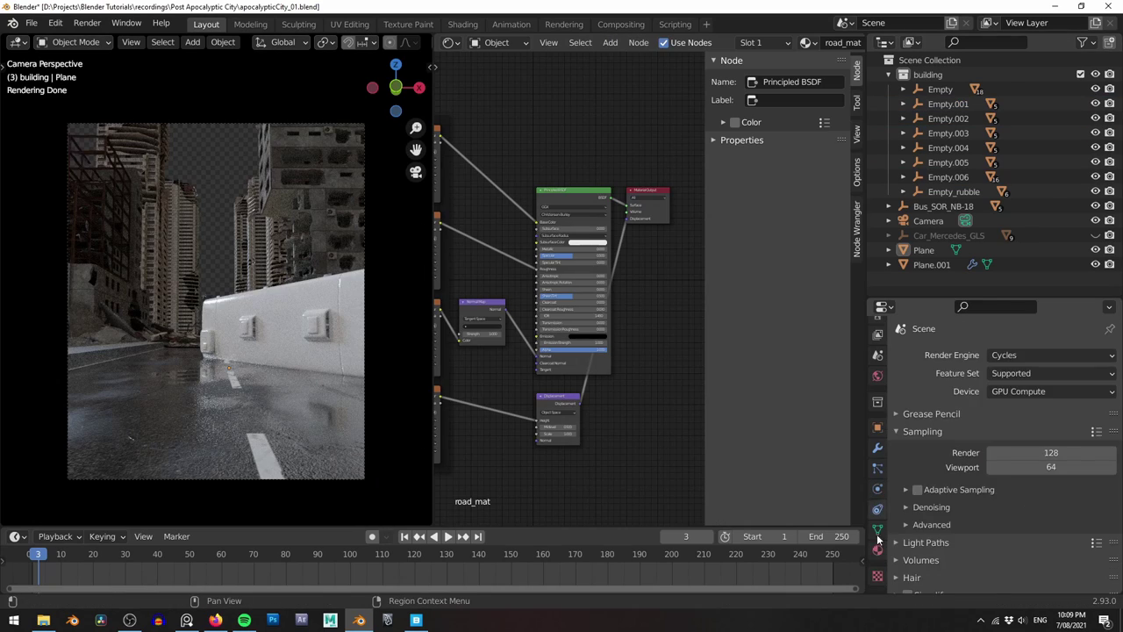
# Choose the 2200_TheSkyIsOnFi sunset environment from the materialiq world library and load it into the scene
pyautogui.click(877, 551)
pyautogui.scroll(-10, 991, 438)
pyautogui.moveTo(956, 296); pyautogui.dragTo(956, 195)
pyautogui.click(877, 336)
pyautogui.click(923, 469)
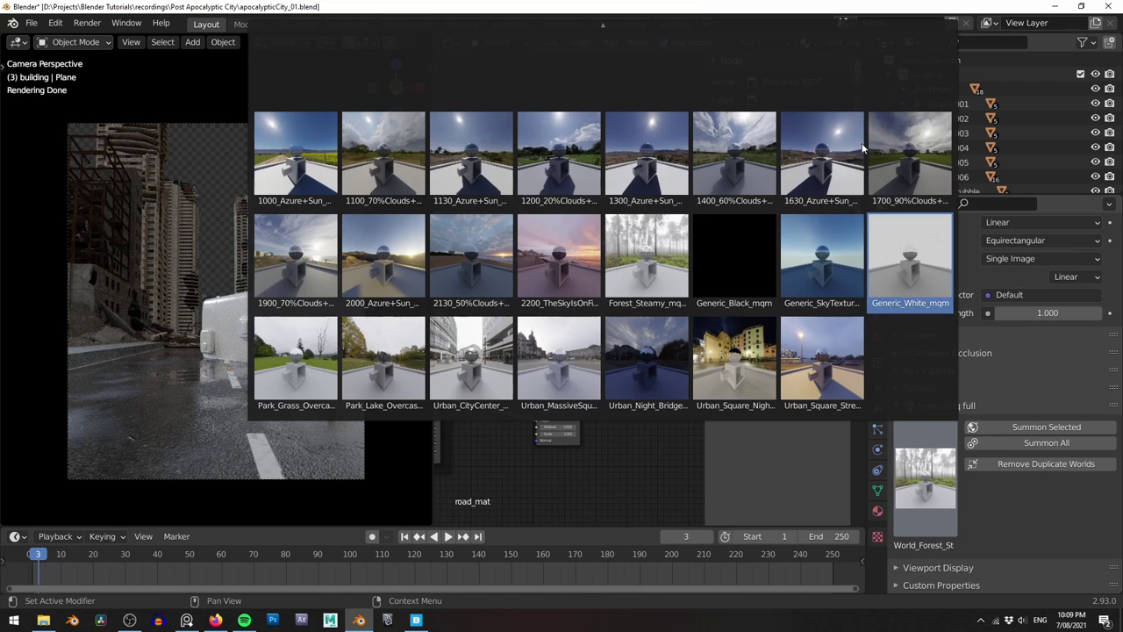
pyautogui.scroll(1, 863, 149)
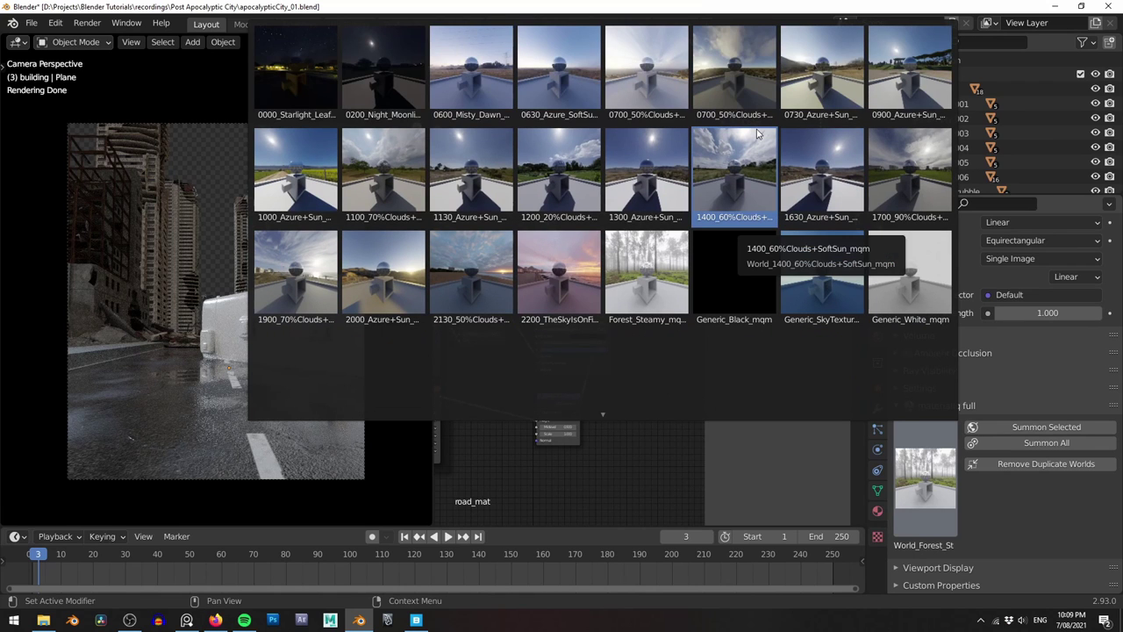
pyautogui.click(576, 275)
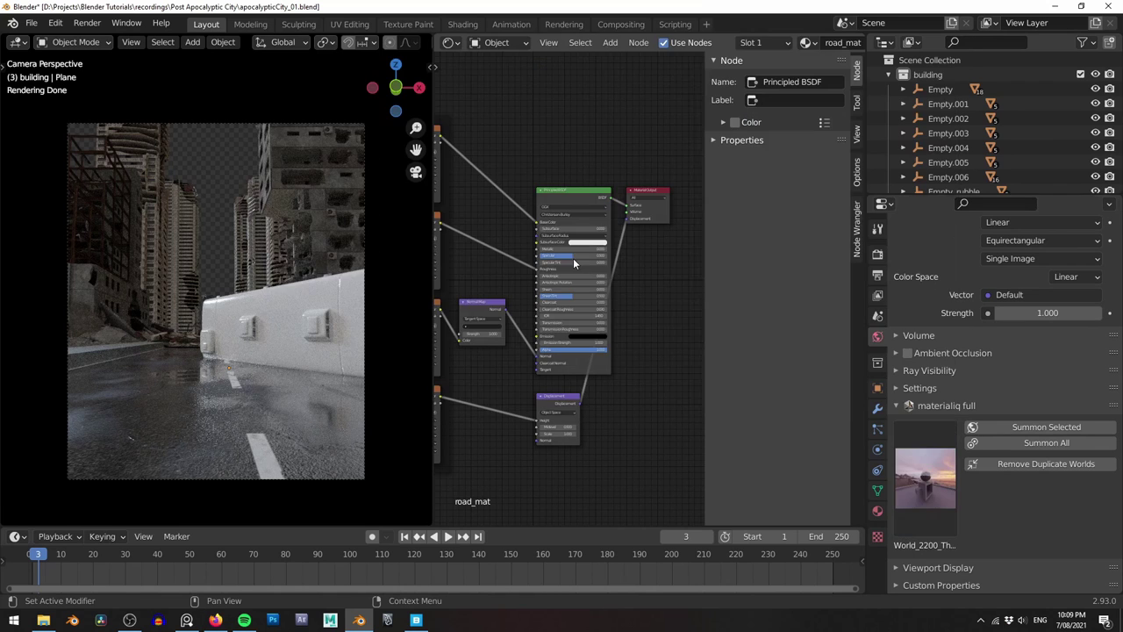
pyautogui.click(1032, 443)
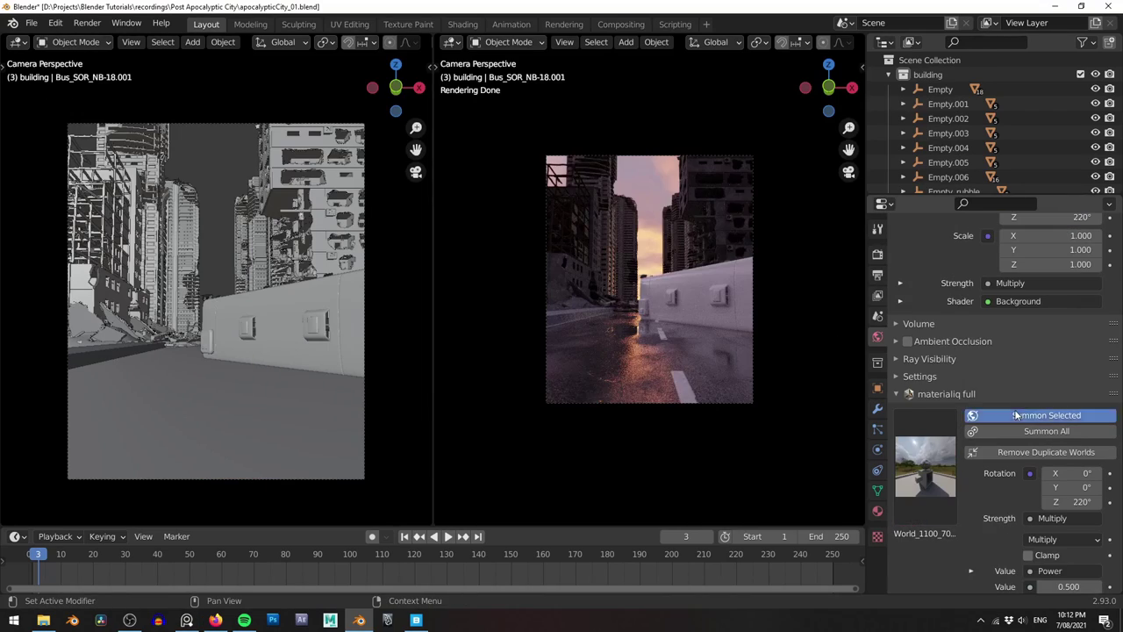
# Set the Z rotation of the 1100_70%Clouds environment to 0° and view the rendered street from outside the camera
pyautogui.click(1072, 513)
pyautogui.write('0')
pyautogui.press('Return')
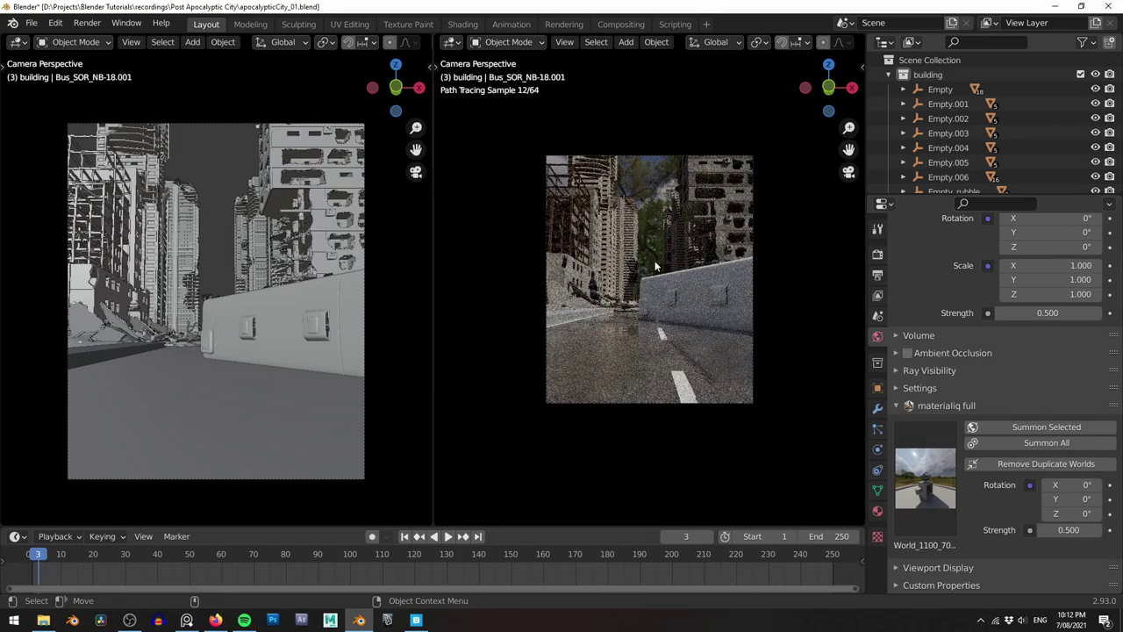
pyautogui.moveTo(653, 266); pyautogui.dragTo(735, 317, button='middle')
# Pick the 1700_90%Clouds environment from the world library, inspect the sky around the scene and return to the camera view
pyautogui.click(925, 497)
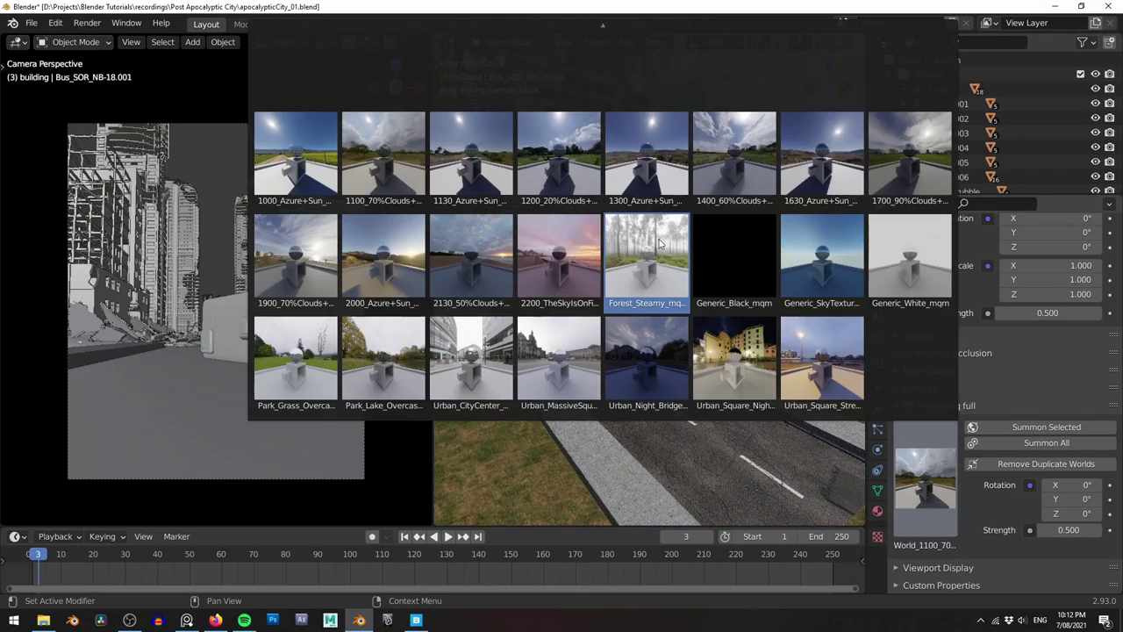
pyautogui.click(913, 140)
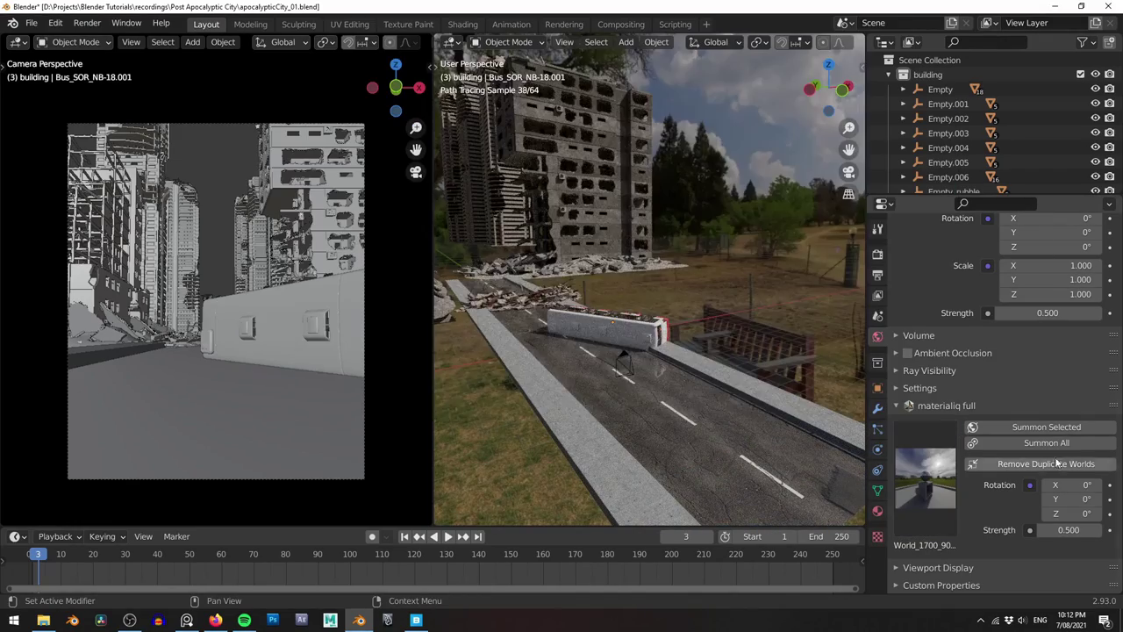
pyautogui.moveTo(687, 277); pyautogui.dragTo(588, 282, button='middle')
pyautogui.press('`')
pyautogui.click(495, 333)
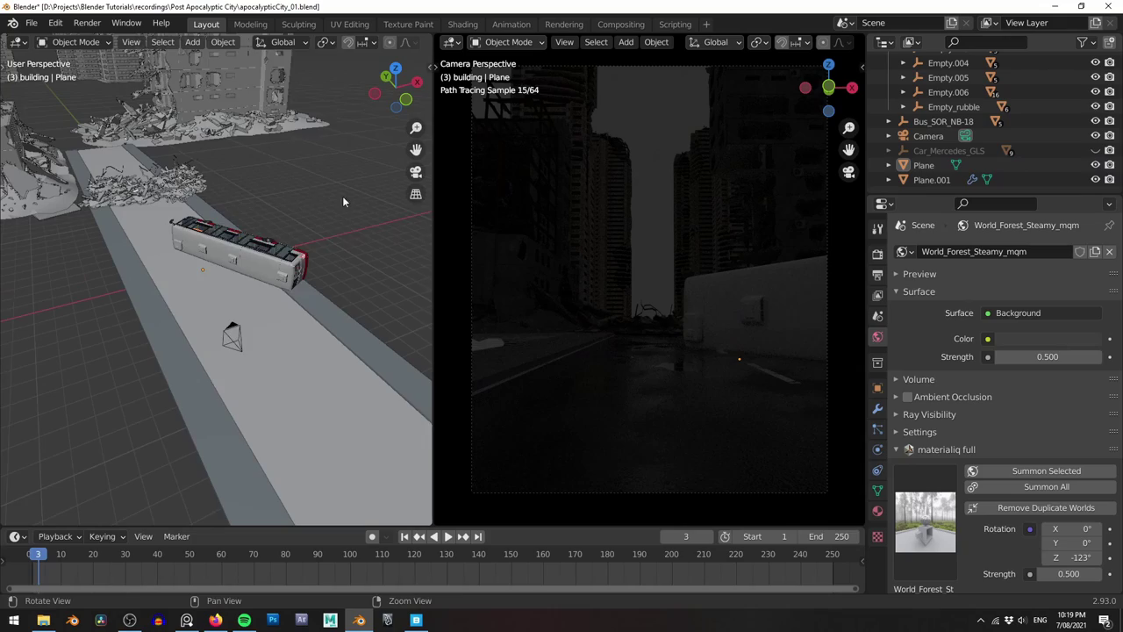
# Add a Sun light to the scene and frame it in the solid viewport
pyautogui.hotkey('shift', 'a')
pyautogui.moveTo(315, 217)
pyautogui.click(369, 265)
pyautogui.press('f')
pyautogui.scroll(-8, 279, 252)
pyautogui.keyDown('alt'); pyautogui.moveTo(278, 250); pyautogui.dragTo(338, 215); pyautogui.keyUp('alt')
# Reset the sun's location, raise it along Z high above the road and tilt it in the right side view
pyautogui.hotkey('alt', 'g')
pyautogui.press('g')
pyautogui.press('z')
pyautogui.click(236, 271)
pyautogui.press('KP_3')
pyautogui.press('r')
pyautogui.click(222, 223)
# Set the world Background node's strength to 0 so that only the sun lights the scene
pyautogui.hotkey('shift', 'F3')
pyautogui.doubleClick(195, 281)
pyautogui.write('0')
pyautogui.press('Return')
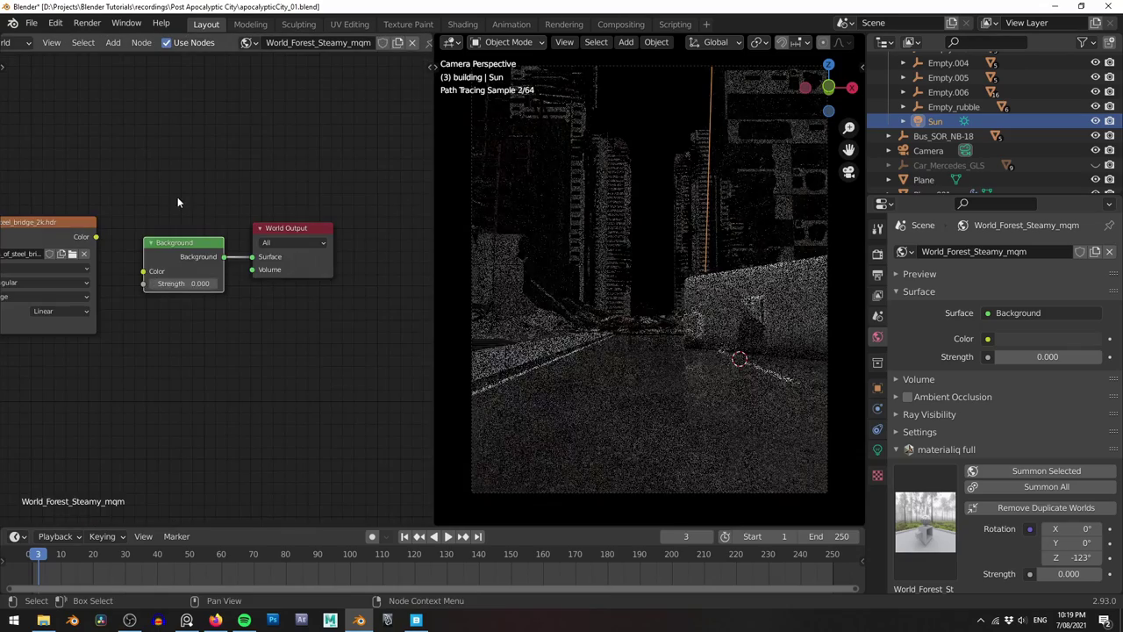
# Rotate the sun 53.7° in the right side view and adjust its direction in the front view
pyautogui.hotkey('ctrl', 'alt', 's')
pyautogui.click(198, 113)
pyautogui.scroll(6, 107, 295)
pyautogui.press('r')
pyautogui.click(233, 364)
pyautogui.press('`')
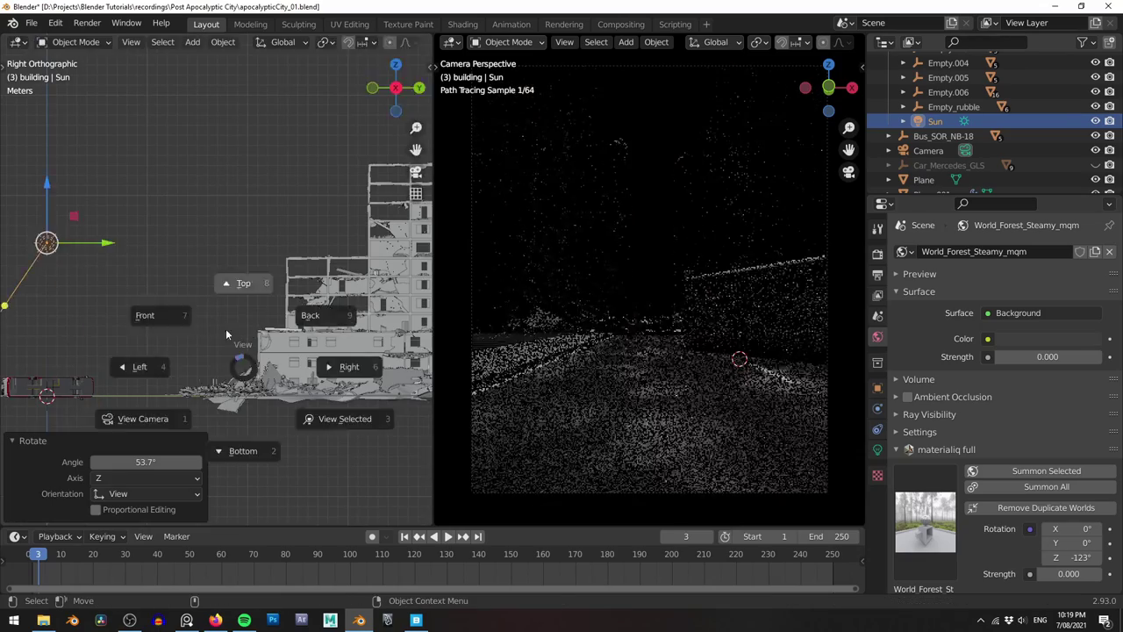
pyautogui.click(150, 314)
pyautogui.press('r')
pyautogui.click(210, 210)
# Add a mesh plane, scale it up and rotate it 90° about X so it stands upright
pyautogui.moveTo(211, 210); pyautogui.dragTo(333, 412, button='middle')
pyautogui.hotkey('shift', 'a')
pyautogui.moveTo(151, 70)
pyautogui.click(248, 70)
pyautogui.scroll(-3, 250, 279)
pyautogui.press('s')
pyautogui.click(182, 259)
pyautogui.write('rx90')
pyautogui.press('Return')
pyautogui.write('rz890')
pyautogui.press('Return')
pyautogui.hotkey('ctrl', 'z')
# Rotate the upright plane 90° about Z and move it sideways to the edge of the road
pyautogui.press('r')
pyautogui.press('z')
pyautogui.press('9')
pyautogui.press('0')
pyautogui.press('Return')
pyautogui.moveTo(335, 349); pyautogui.dragTo(272, 321)
pyautogui.moveTo(273, 322); pyautogui.dragTo(143, 340, button='middle')
# Scale the upright plane larger and raise it along Z beside the road
pyautogui.press('s')
pyautogui.click(27, 304)
pyautogui.moveTo(27, 304); pyautogui.dragTo(234, 289, button='middle')
pyautogui.moveTo(211, 272); pyautogui.dragTo(212, 224)
pyautogui.moveTo(211, 224); pyautogui.dragTo(218, 250, button='middle')
# Reposition the upright plane beside the bus, finishing with a move of -4.4275 m along X
pyautogui.moveTo(266, 297); pyautogui.dragTo(217, 289)
pyautogui.moveTo(218, 289); pyautogui.dragTo(132, 297, button='middle')
pyautogui.moveTo(263, 228); pyautogui.dragTo(308, 219)
pyautogui.moveTo(307, 220); pyautogui.dragTo(378, 255, button='middle')
pyautogui.moveTo(260, 282)
pyautogui.mouseDown()
pyautogui.moveTo(204, 280)
pyautogui.moveTo(227, 281)
pyautogui.mouseUp()
# Hide the overlays in the rendered camera viewport and raise the blocking plane farther along Z
pyautogui.press('z')
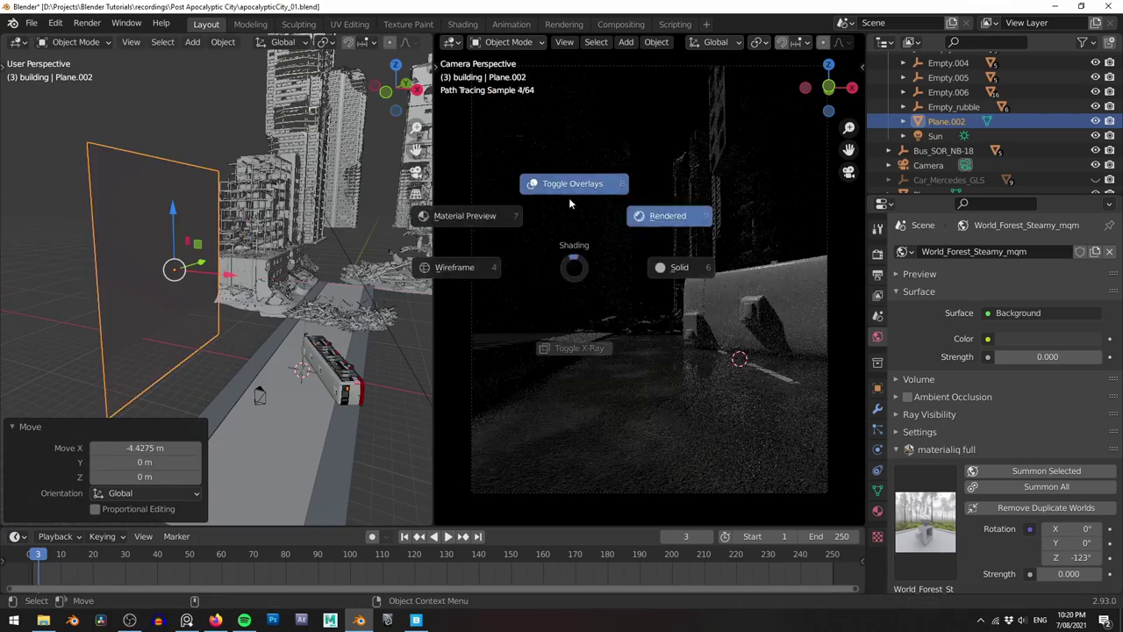
pyautogui.click(569, 195)
pyautogui.keyDown('shift'); pyautogui.moveTo(258, 280); pyautogui.dragTo(287, 251, button='middle'); pyautogui.keyUp('shift')
pyautogui.moveTo(190, 189); pyautogui.dragTo(190, 183)
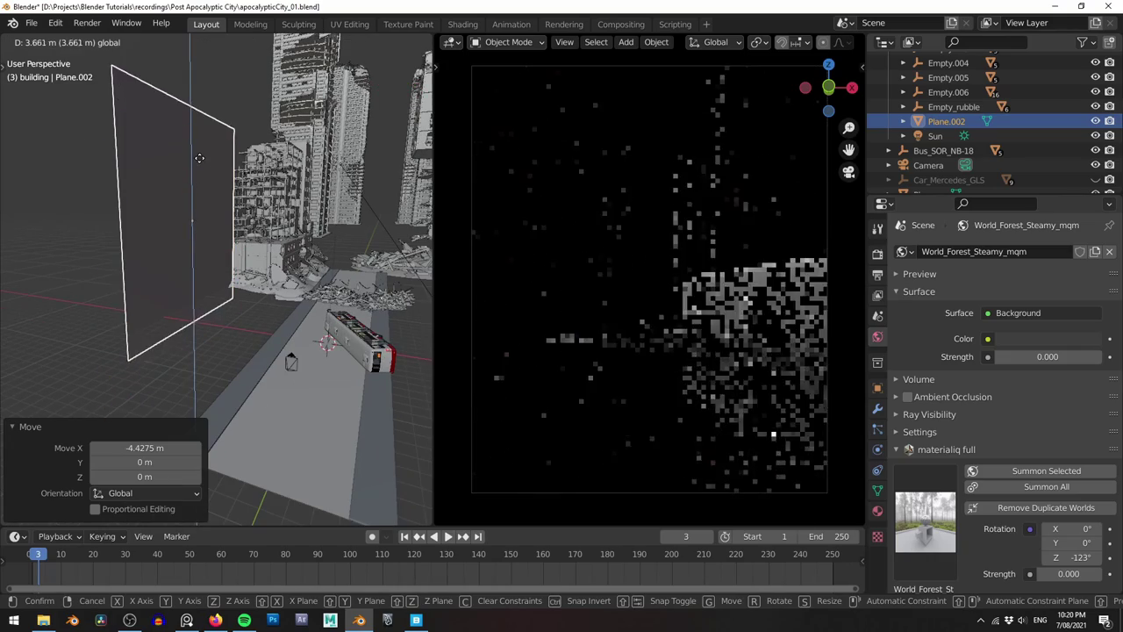
pyautogui.moveTo(198, 132); pyautogui.dragTo(197, 125)
# Extend the blocking plane downward by lowering its bottom edge in Edit Mode
pyautogui.moveTo(373, 239); pyautogui.dragTo(140, 285, button='middle')
pyautogui.press('Tab')
pyautogui.click(209, 306)
pyautogui.moveTo(209, 246); pyautogui.dragTo(210, 300)
pyautogui.press('Tab')
pyautogui.moveTo(295, 219); pyautogui.dragTo(298, 211, button='middle')
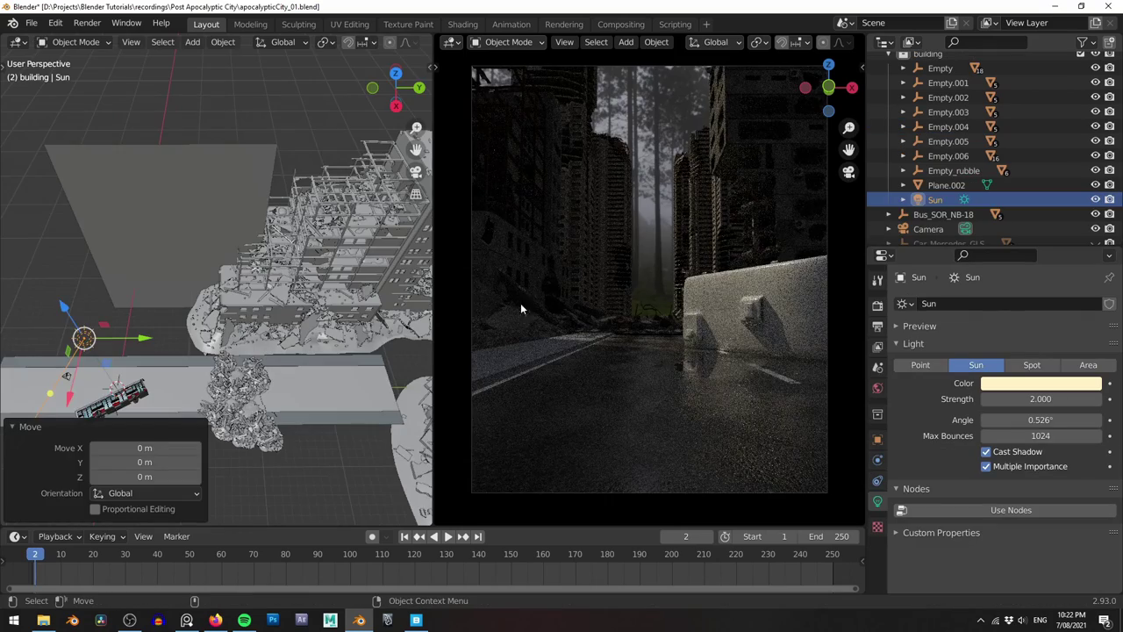
# Deselect everything and enable a transparent film background in the render settings
pyautogui.hotkey('alt', 'a')
pyautogui.moveTo(296, 241); pyautogui.dragTo(377, 219, button='middle')
pyautogui.rightClick(271, 288)
pyautogui.click(877, 305)
pyautogui.scroll(-6, 969, 382)
pyautogui.click(916, 472)
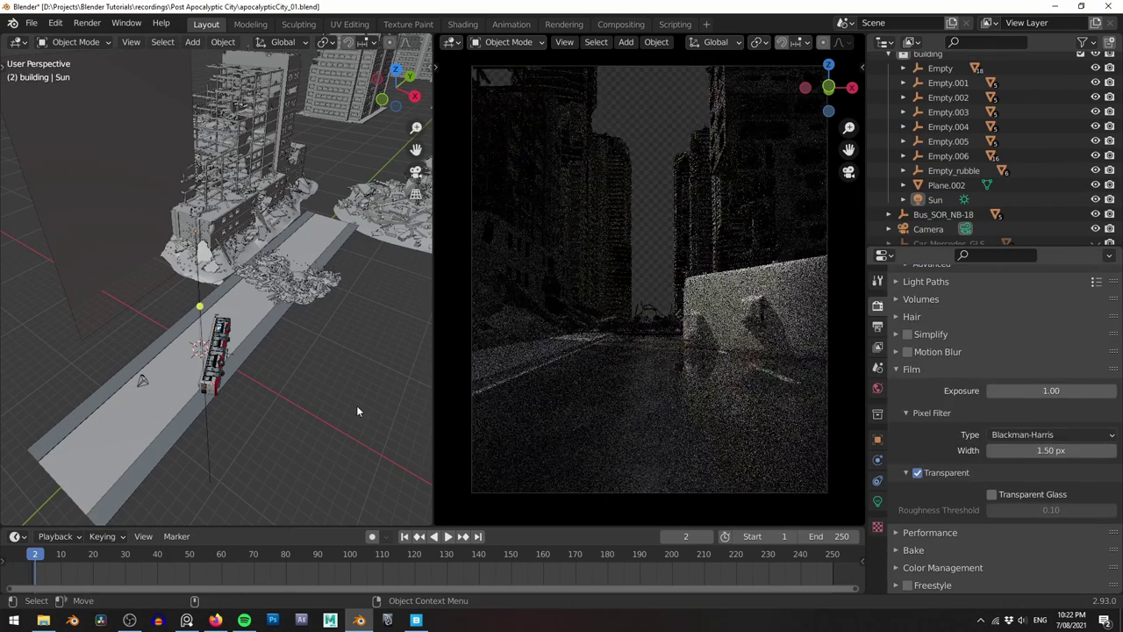
# Add a mesh cube at the world origin and raise it 1 m along Z in the front view
pyautogui.hotkey('shift', 'a')
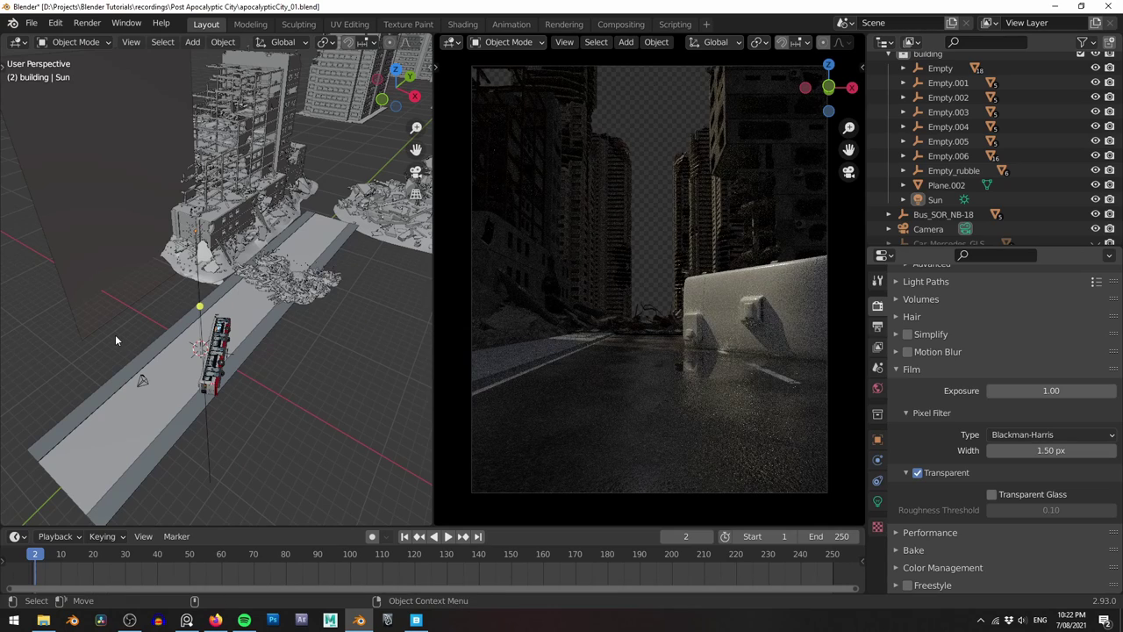
pyautogui.hotkey('shift', 'a')
pyautogui.moveTo(53, 293)
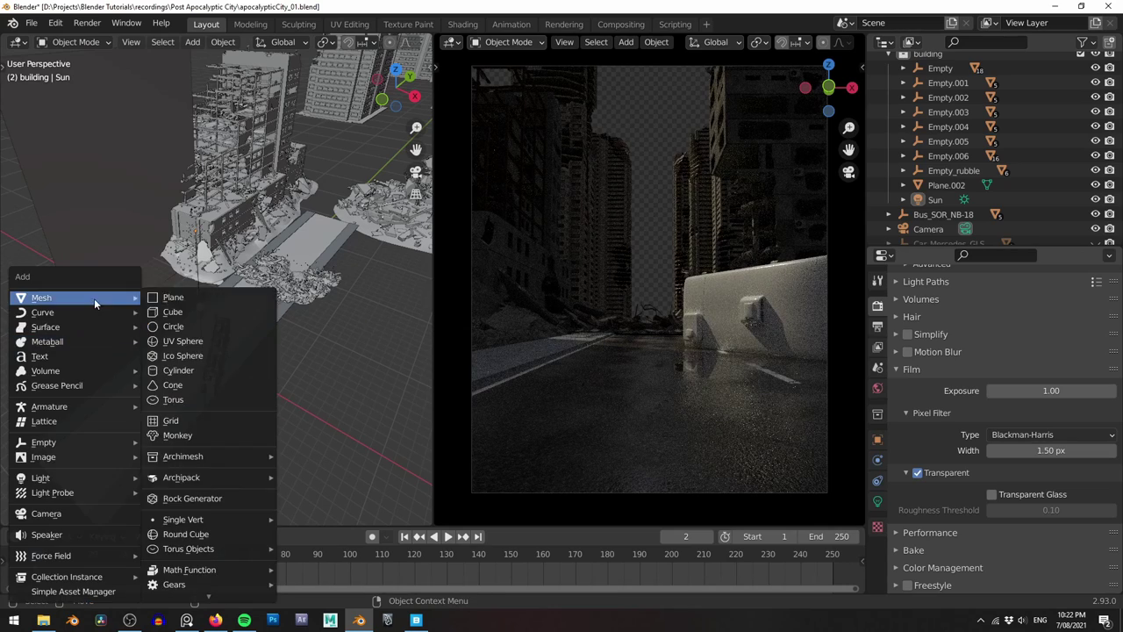
pyautogui.click(298, 309)
pyautogui.click(245, 279)
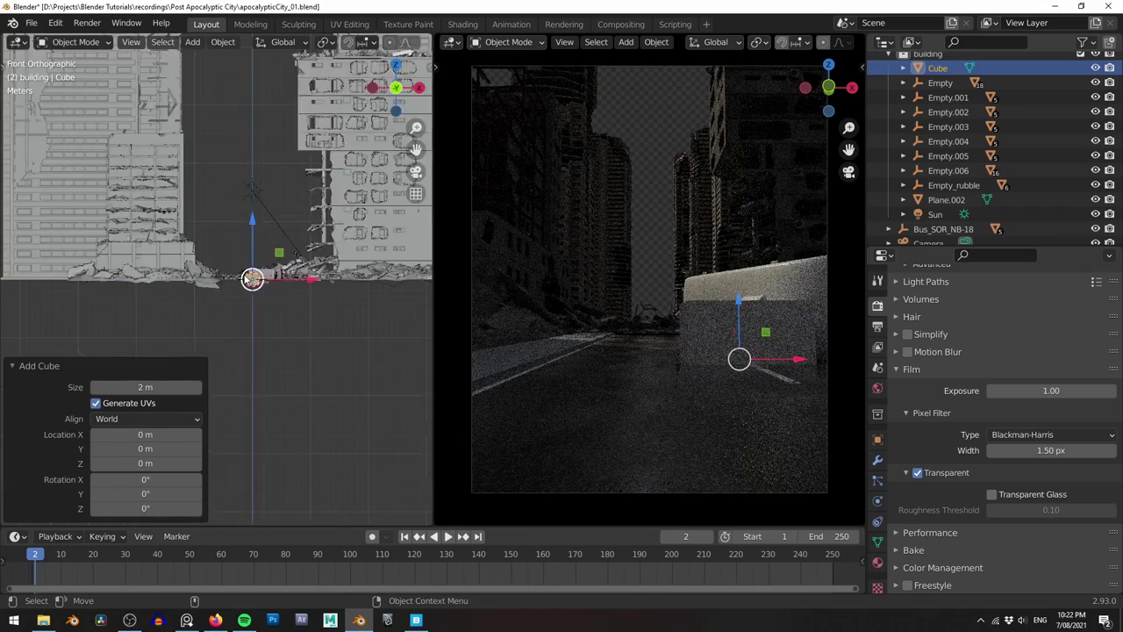
pyautogui.scroll(7, 235, 279)
pyautogui.write('gz1')
pyautogui.press('Return')
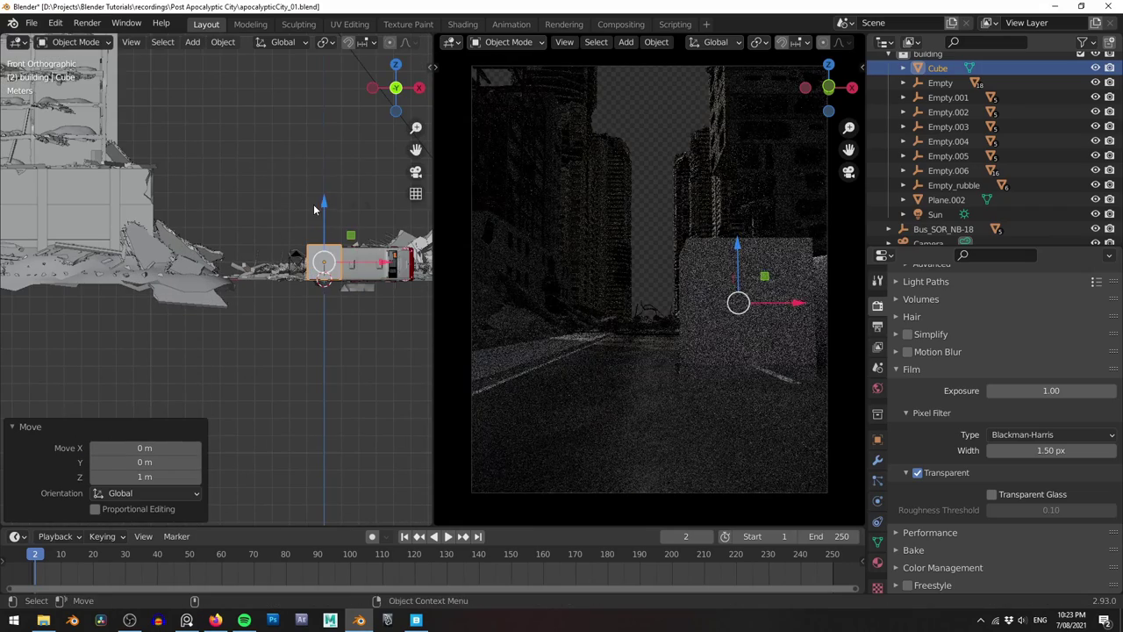
# Apply all of the cube's transforms and scale it uniformly by 5.537
pyautogui.click(386, 207)
pyautogui.scroll(-6, 363, 210)
pyautogui.moveTo(363, 210); pyautogui.dragTo(295, 229, button='middle')
pyautogui.press('s')
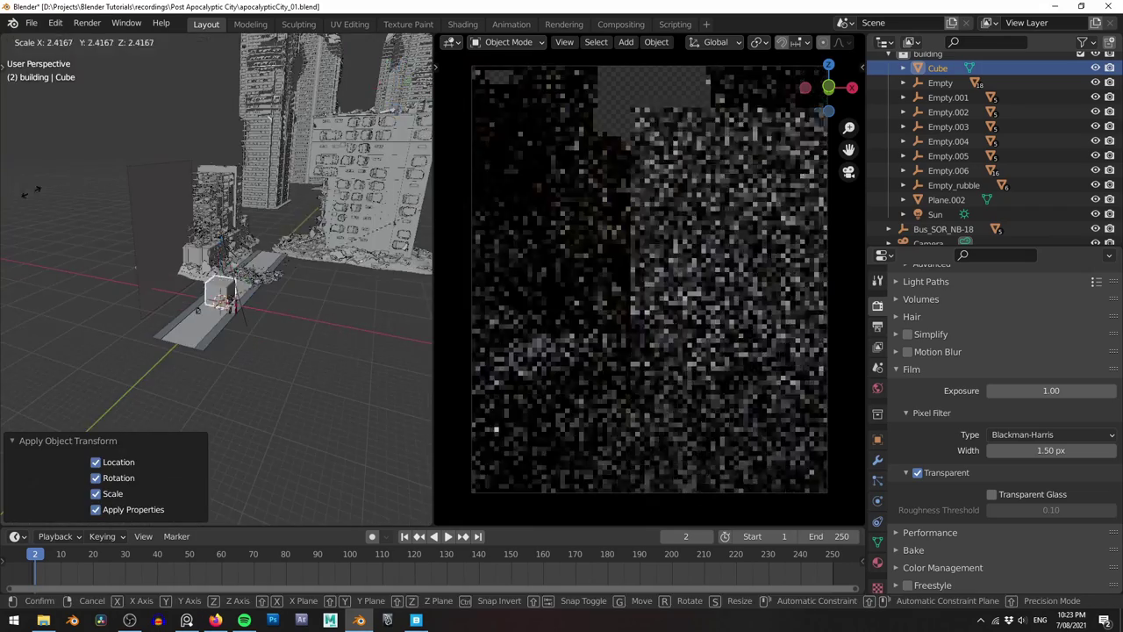
pyautogui.click(386, 195)
# Set the cube's viewport display to Bounds in its object properties
pyautogui.click(877, 438)
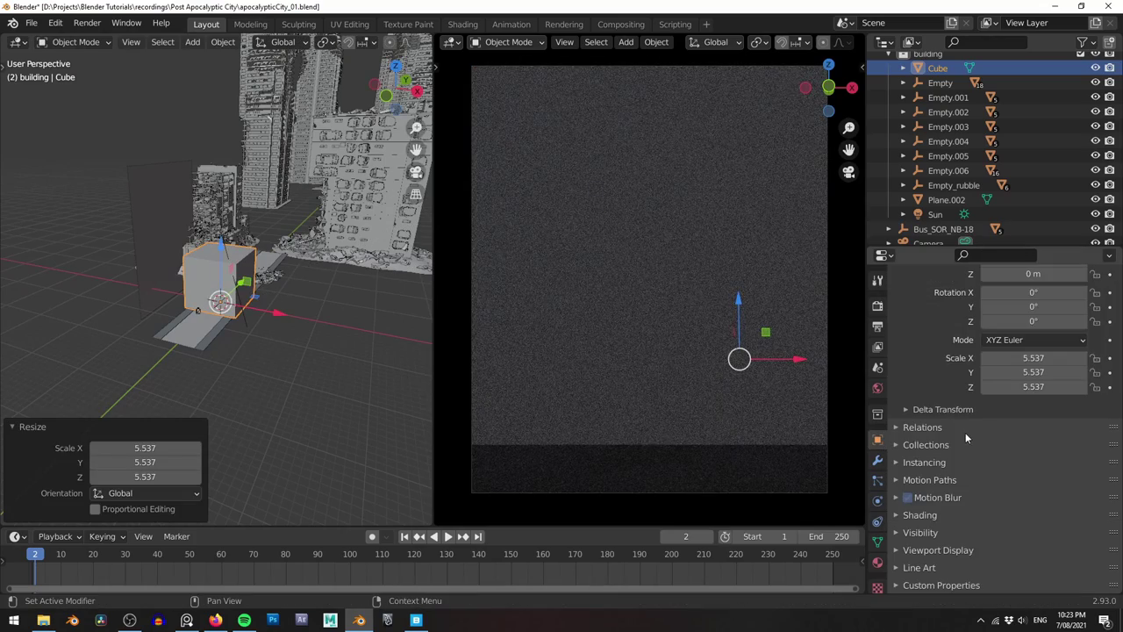
pyautogui.click(925, 532)
pyautogui.scroll(-8, 985, 518)
pyautogui.scroll(-4, 1002, 465)
pyautogui.scroll(5, 998, 462)
pyautogui.scroll(-5, 998, 461)
pyautogui.click(961, 548)
pyautogui.scroll(-6, 974, 518)
pyautogui.scroll(-1, 1009, 524)
pyautogui.click(1012, 514)
# Stretch the cube along the road in Edit Mode by moving its end face along Y
pyautogui.moveTo(329, 230); pyautogui.dragTo(202, 274, button='middle')
pyautogui.press('Tab')
pyautogui.scroll(-5, 202, 274)
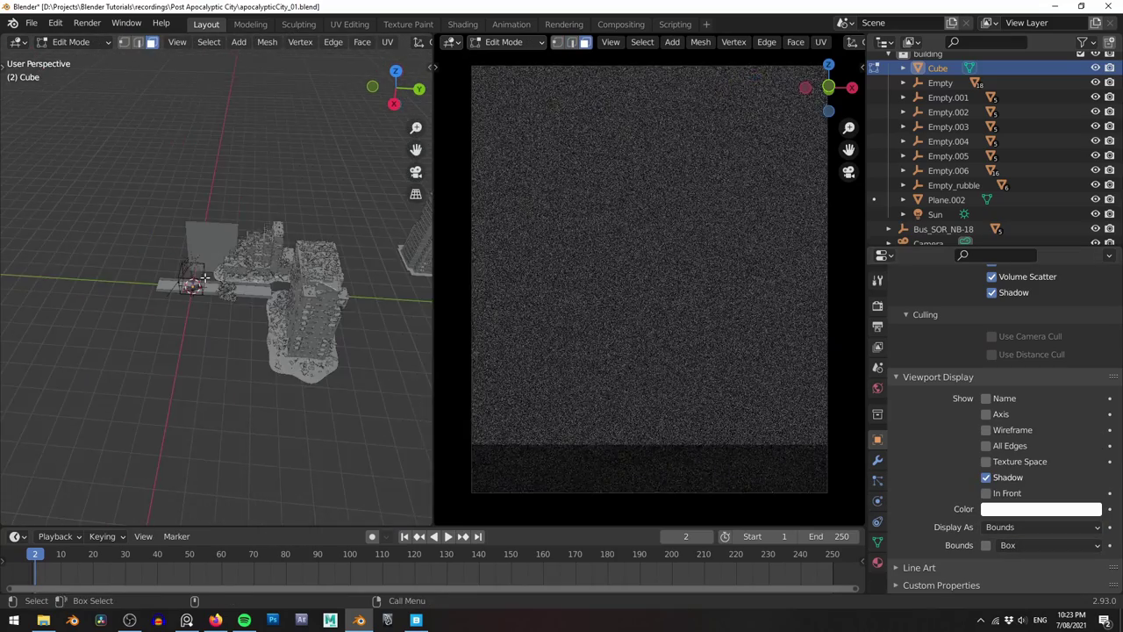
pyautogui.scroll(5, 200, 274)
pyautogui.click(183, 276)
pyautogui.moveTo(238, 283); pyautogui.dragTo(375, 286)
# Scale the whole cube mesh along X to widen it beyond the road and leave Edit Mode
pyautogui.moveTo(307, 307); pyautogui.dragTo(393, 337, button='middle')
pyautogui.press('a')
pyautogui.press('s')
pyautogui.press('x')
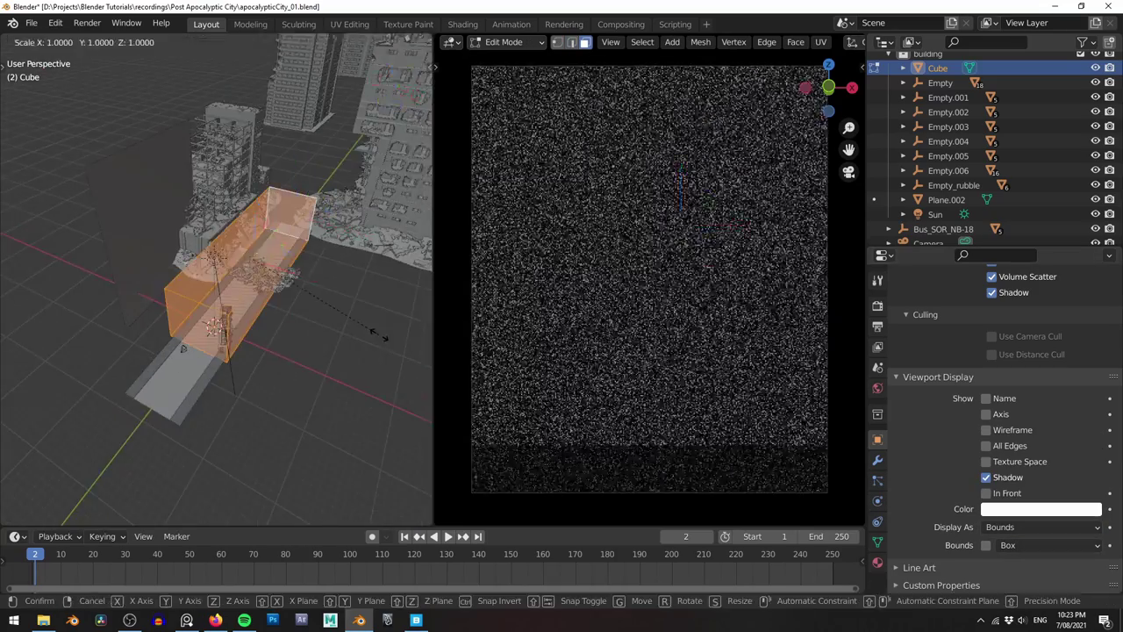
pyautogui.click(314, 426)
pyautogui.moveTo(314, 427); pyautogui.dragTo(342, 368, button='middle')
pyautogui.press('Tab')
# Set the cube material's Principled Volume density to 0.01 and apply all of the cube's transforms
pyautogui.hotkey('shift', 'F3')
pyautogui.scroll(3, 168, 403)
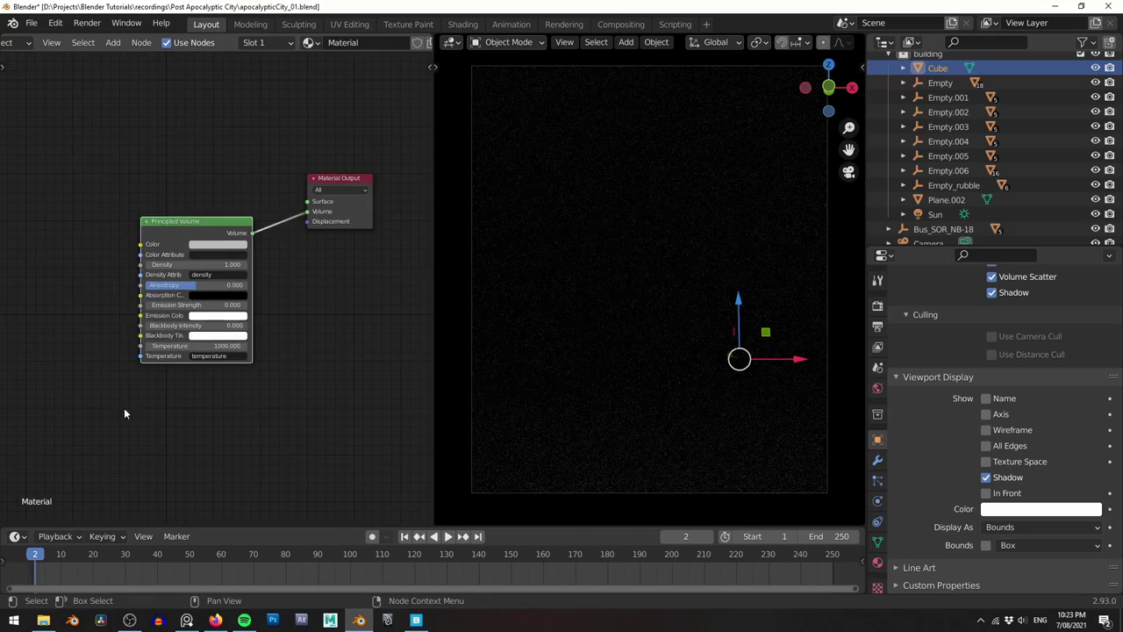
pyautogui.doubleClick(242, 253)
pyautogui.write('.01')
pyautogui.press('Return')
pyautogui.hotkey('ctrl', 'a')
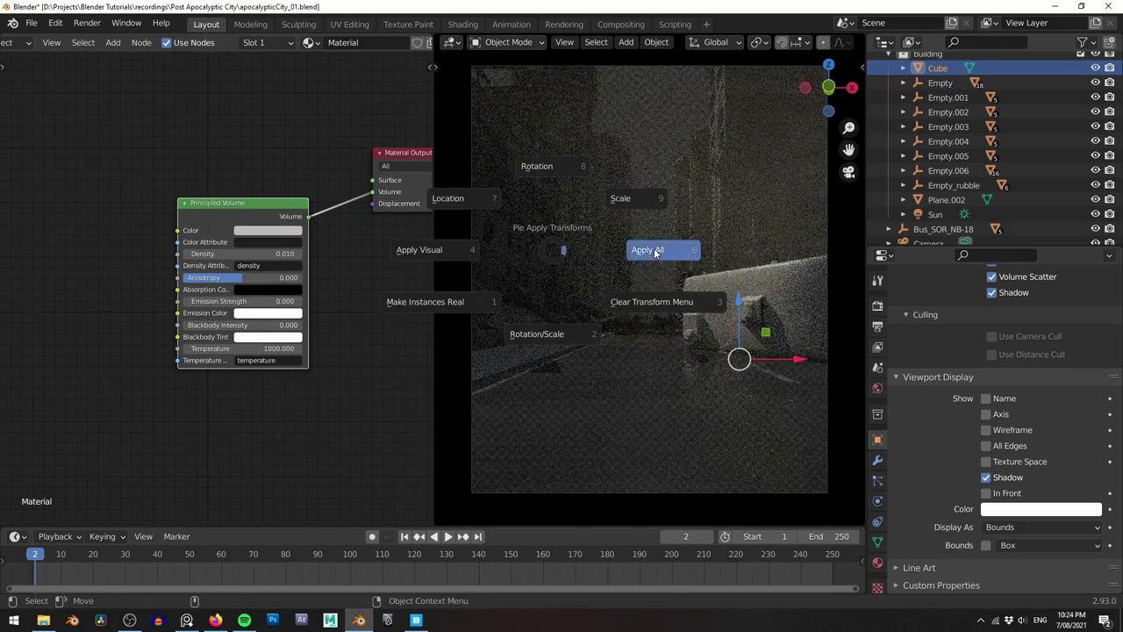
pyautogui.click(646, 251)
# Add a Noise Texture node beside the Principled Volume and preview it on the cube
pyautogui.scroll(1, 102, 330)
pyautogui.moveTo(102, 330); pyautogui.dragTo(239, 286, button='middle')
pyautogui.hotkey('shift', 'a')
pyautogui.write('snois')
pyautogui.click(163, 346)
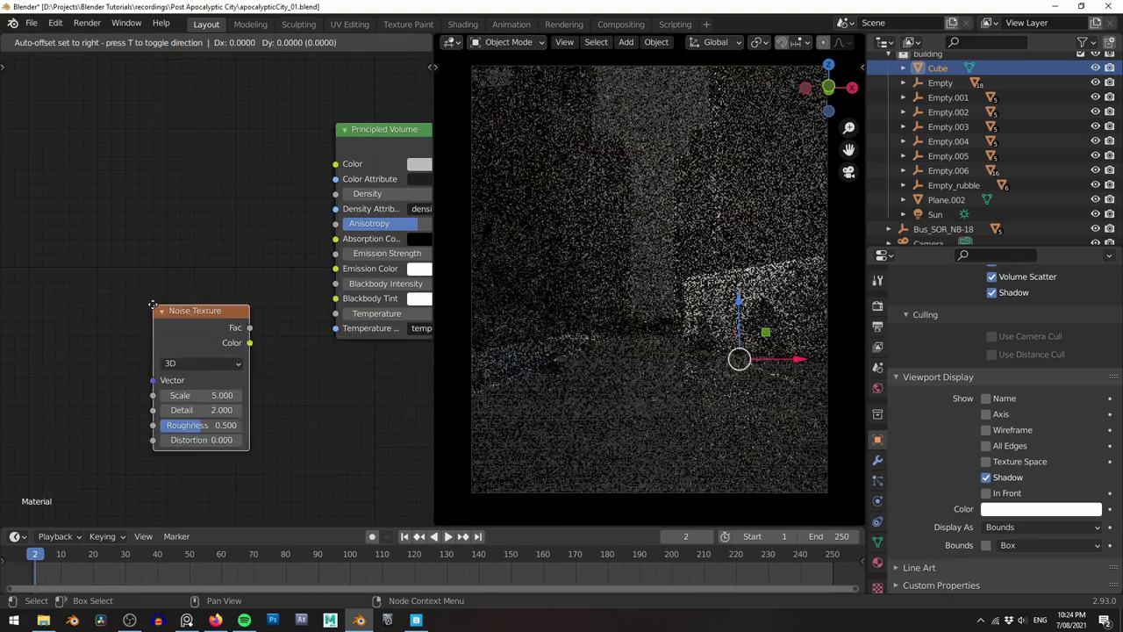
pyautogui.click(153, 271)
pyautogui.moveTo(152, 271); pyautogui.dragTo(307, 189, button='middle')
pyautogui.moveTo(318, 230); pyautogui.dragTo(135, 227)
pyautogui.keyDown('ctrl'); pyautogui.keyDown('shift'); pyautogui.click(137, 227); pyautogui.keyUp('shift'); pyautogui.keyUp('ctrl')
# Add Texture Coordinate and Mapping nodes to the Noise Texture while viewing the cube from above
pyautogui.moveTo(491, 241); pyautogui.dragTo(376, 254, button='middle')
pyautogui.hotkey('ctrl', 't')
pyautogui.moveTo(143, 129); pyautogui.dragTo(362, 103, button='middle')
pyautogui.moveTo(311, 143); pyautogui.dragTo(118, 151, button='middle')
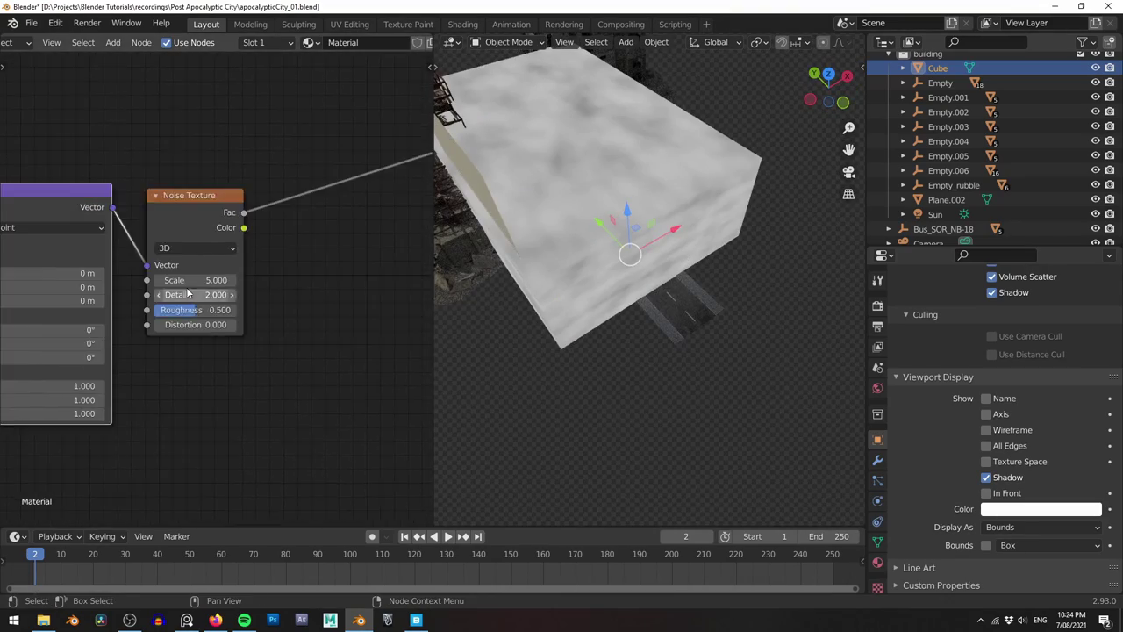
# Feed the Mapping node with Object coordinates and set the Noise Texture's scale to 0.4
pyautogui.moveTo(183, 280); pyautogui.dragTo(207, 280)
pyautogui.moveTo(184, 277); pyautogui.dragTo(382, 251, button='middle')
pyautogui.moveTo(295, 314); pyautogui.dragTo(215, 315, button='middle')
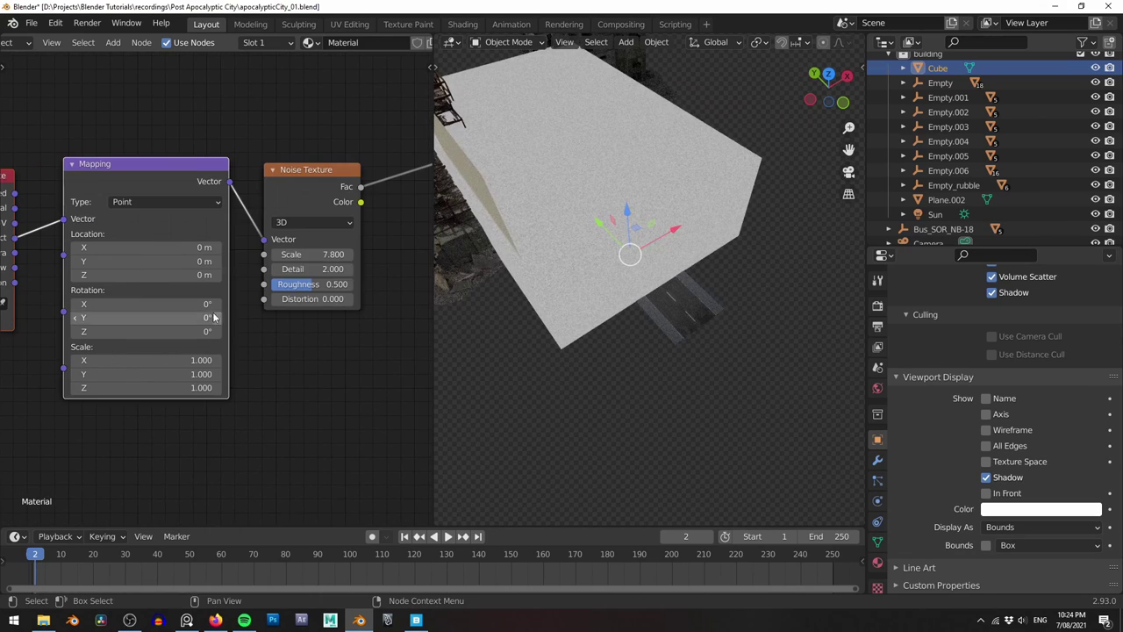
pyautogui.moveTo(312, 254); pyautogui.dragTo(266, 254)
pyautogui.moveTo(390, 273); pyautogui.dragTo(248, 284, button='middle')
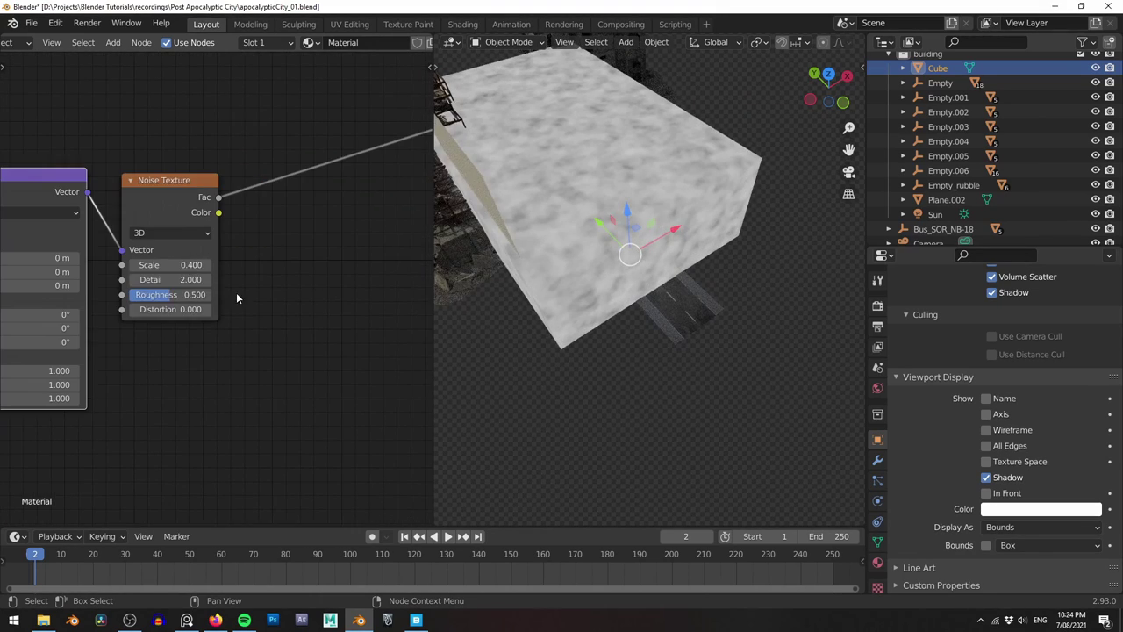
# Add a ColorRamp with its black stop at 0.395 between the Noise Texture and the Principled Volume density
pyautogui.hotkey('shift', 'a')
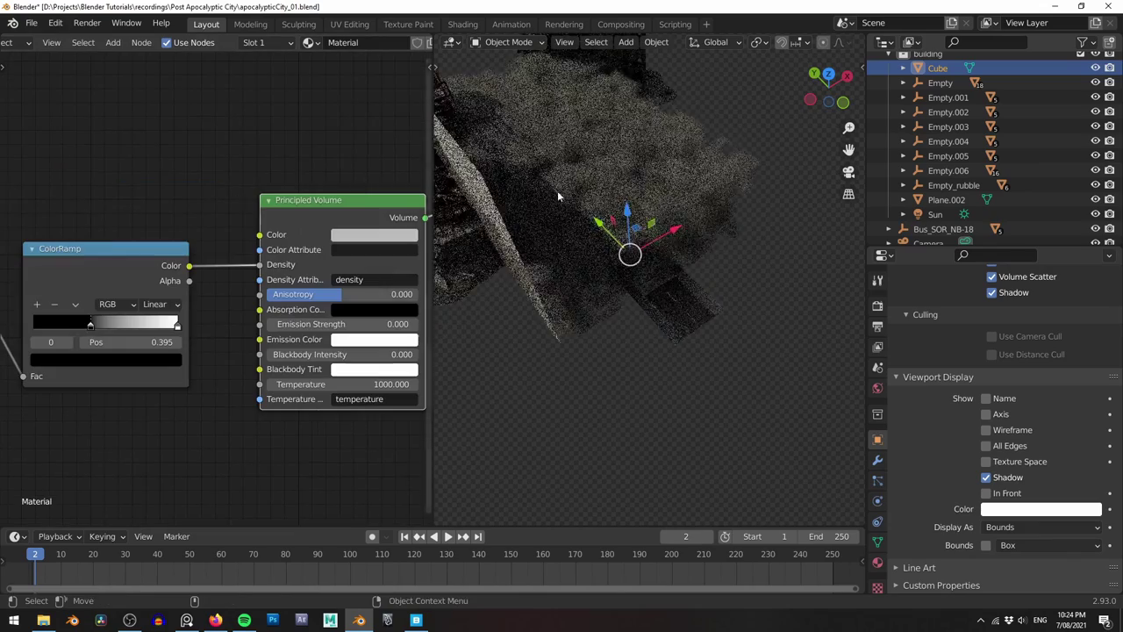
pyautogui.moveTo(557, 191); pyautogui.dragTo(704, 197, button='middle')
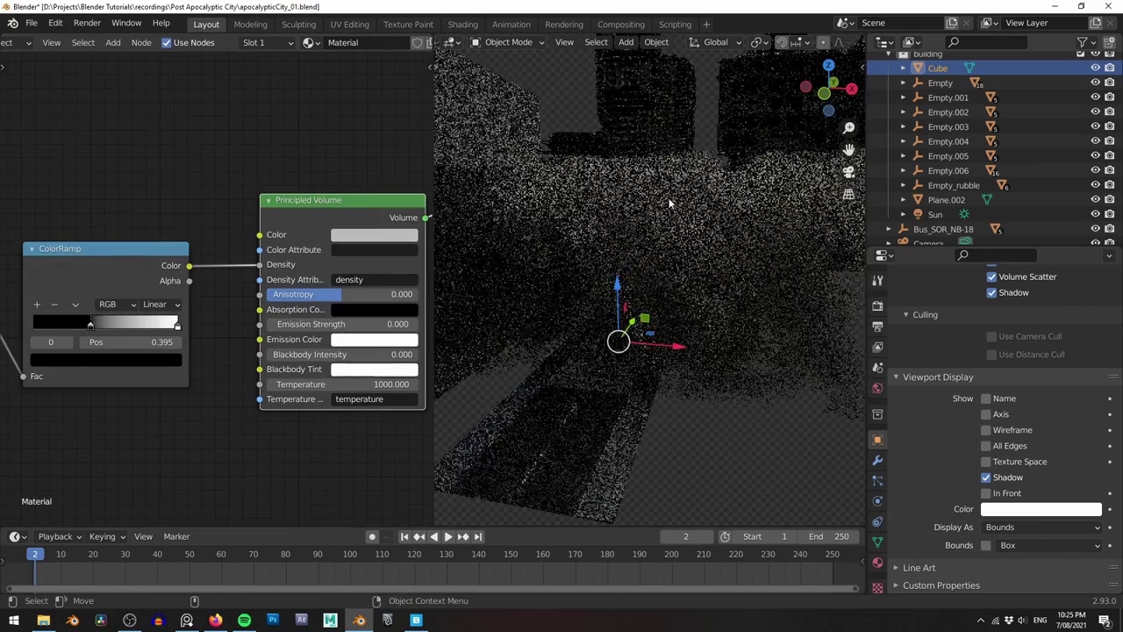
# Move the texture nodes away from the Principled Volume and set the ColorRamp's black stop to 0.467
pyautogui.moveTo(73, 444); pyautogui.dragTo(285, 410, button='middle')
pyautogui.scroll(-5, 233, 377)
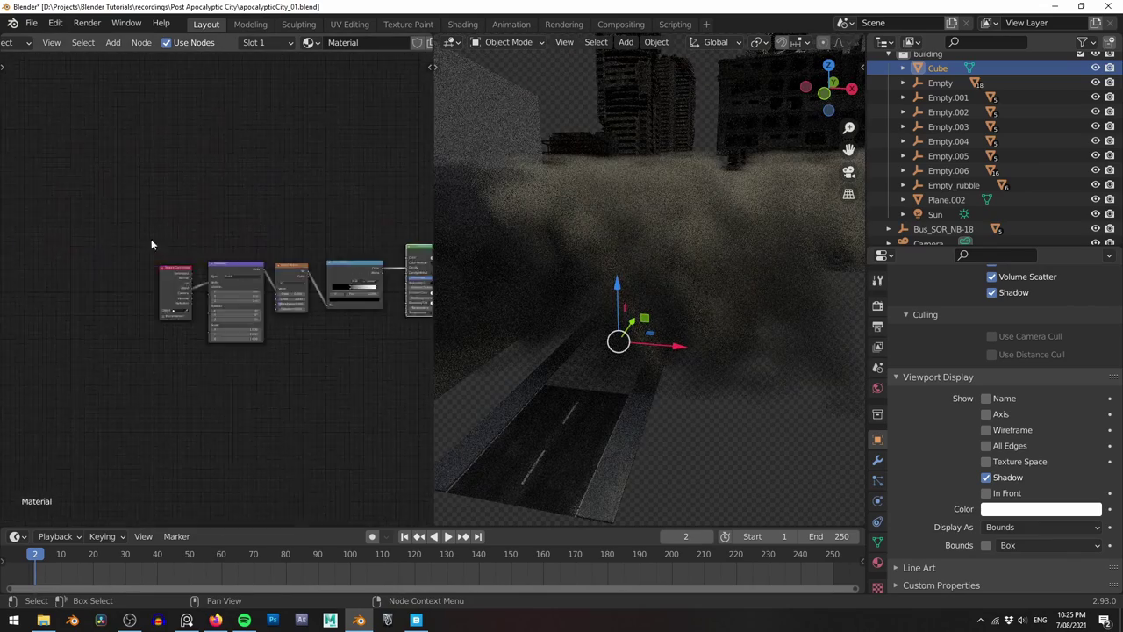
pyautogui.press('g')
pyautogui.scroll(5, 349, 320)
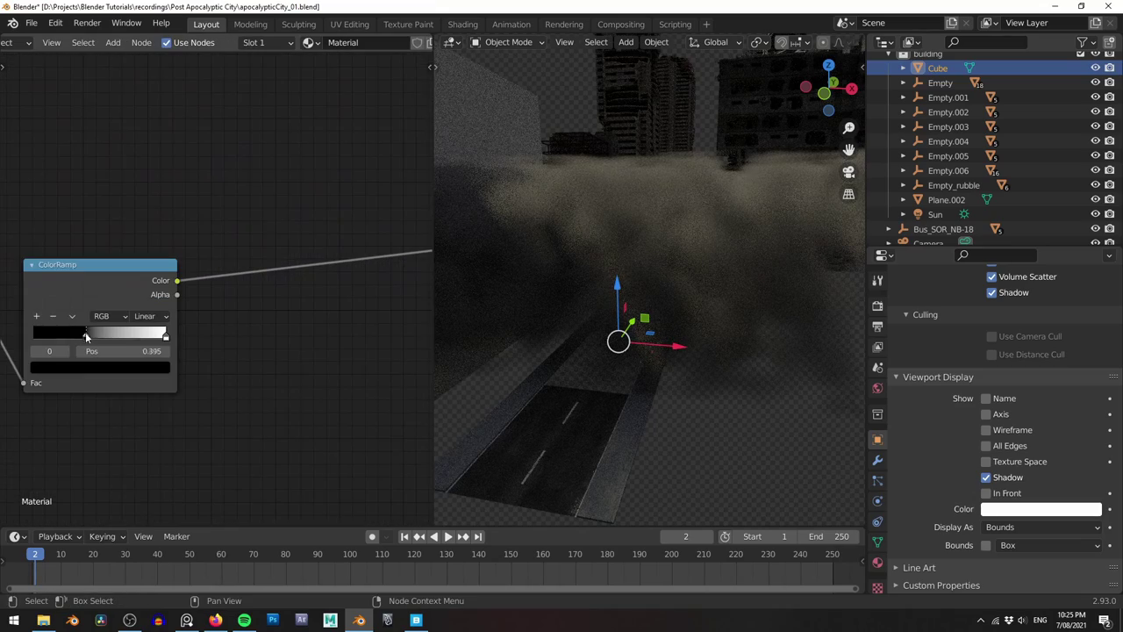
pyautogui.moveTo(88, 331)
pyautogui.mouseDown()
pyautogui.moveTo(121, 333)
pyautogui.moveTo(95, 335)
pyautogui.mouseUp()
# Insert a Math node set to Multiply with value 0.1 between the ColorRamp and the volume density
pyautogui.hotkey('shift', 'a')
pyautogui.click(256, 334)
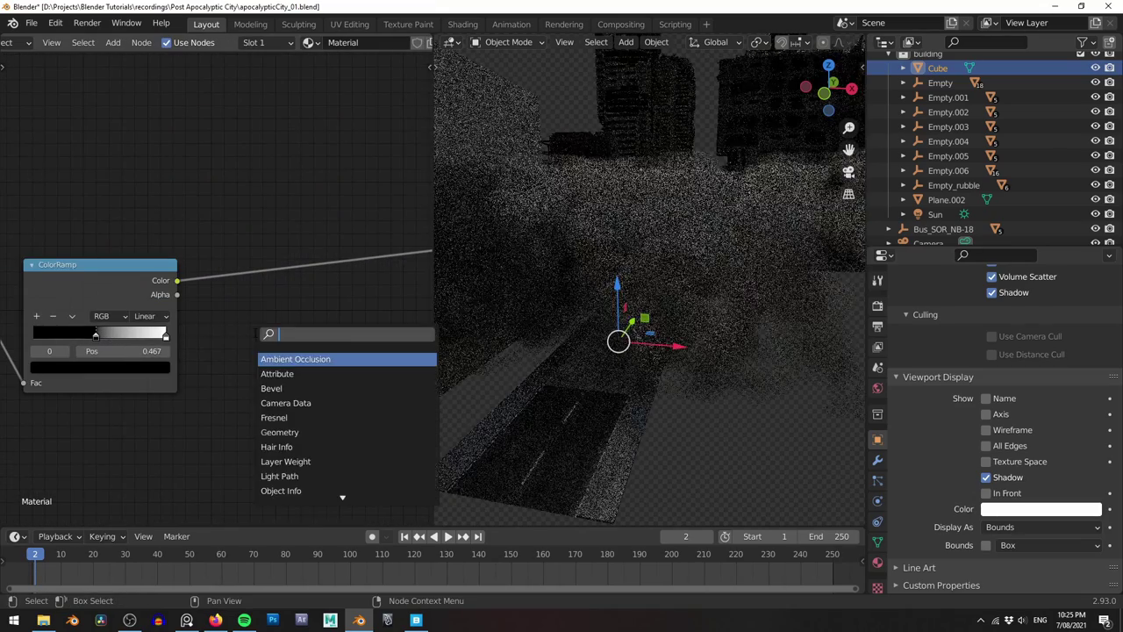
pyautogui.press('Return')
pyautogui.click(279, 302)
pyautogui.click(281, 291)
pyautogui.click(292, 356)
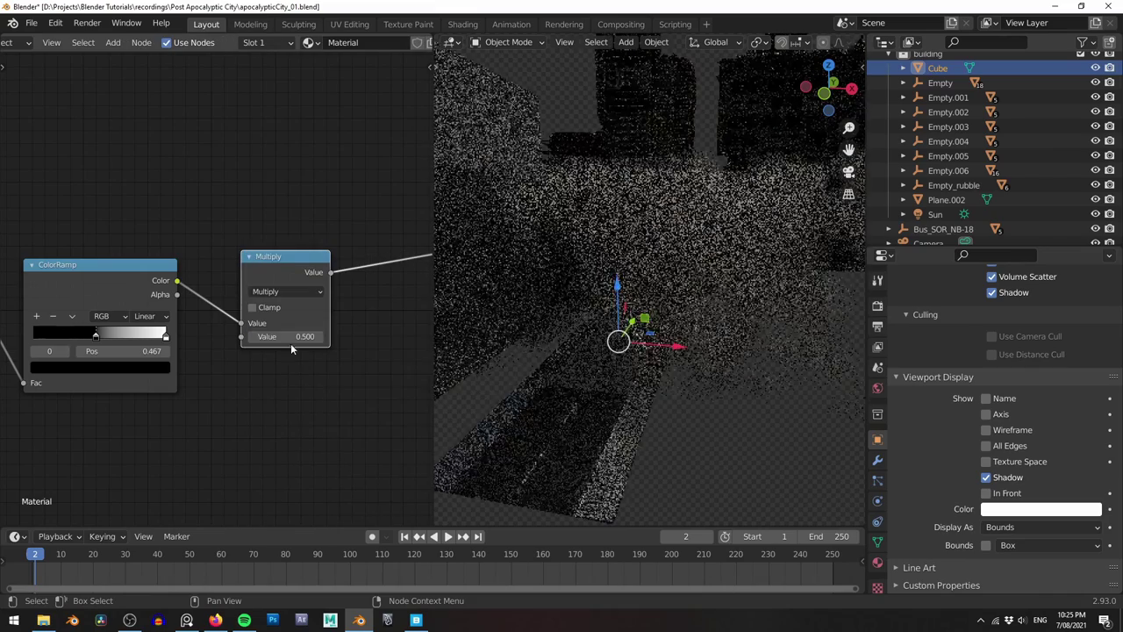
pyautogui.click(286, 337)
pyautogui.write('0.1')
pyautogui.press('Return')
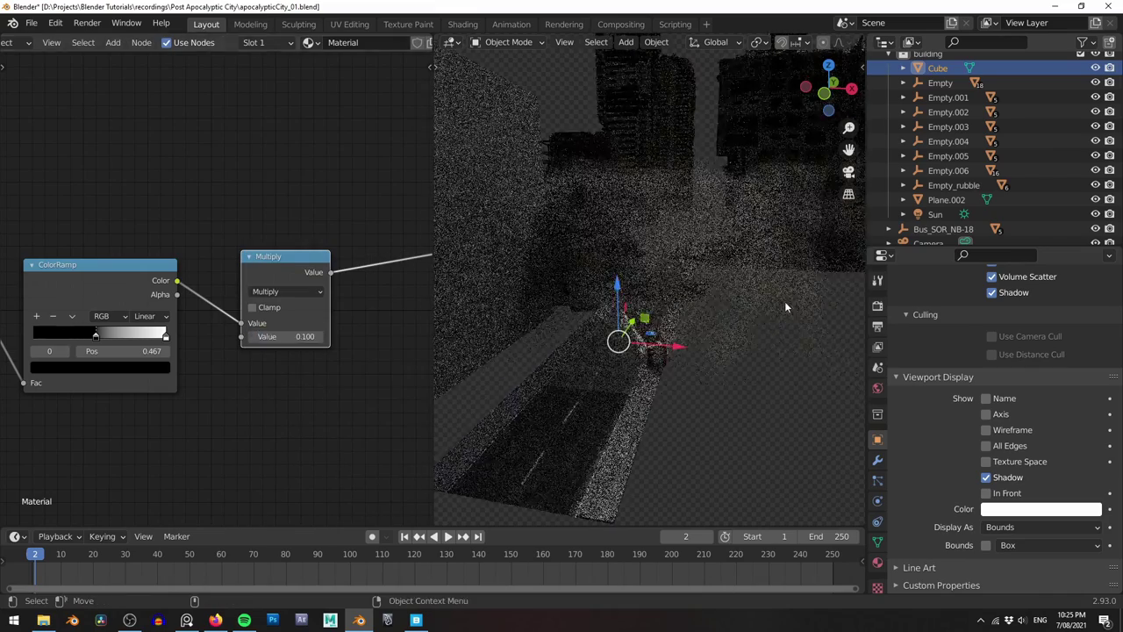
pyautogui.press('KP_0')
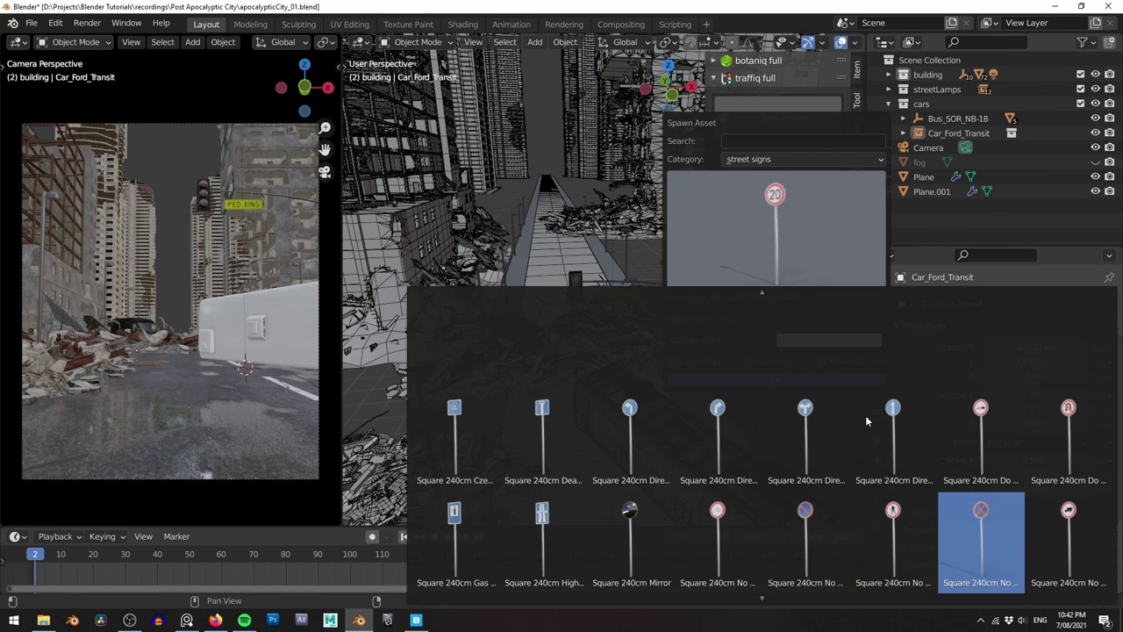
# Spawn the square 240 cm Parking-All sign from the street signs category of the traffic assets
pyautogui.press('Right')
pyautogui.press('Right')
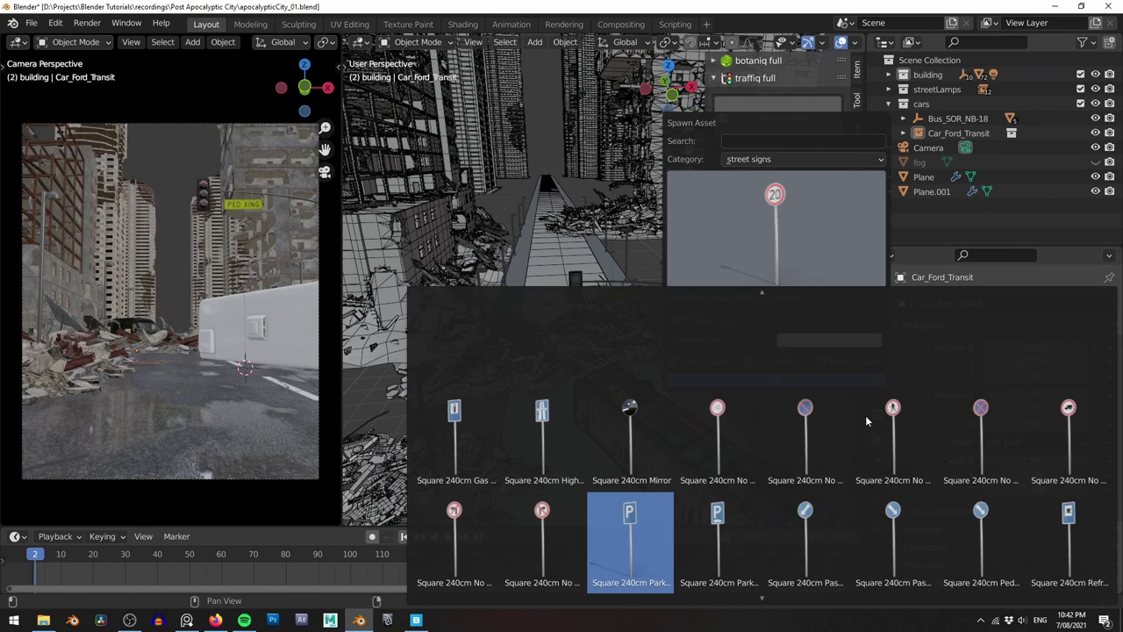
pyautogui.scroll(-9, 662, 509)
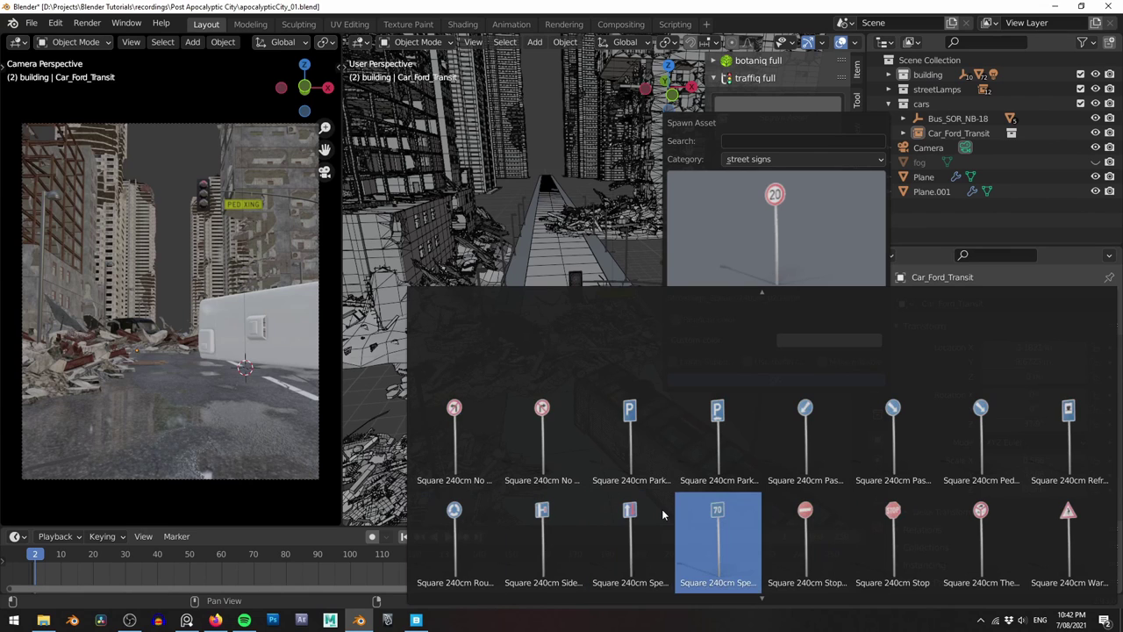
pyautogui.scroll(-8, 661, 509)
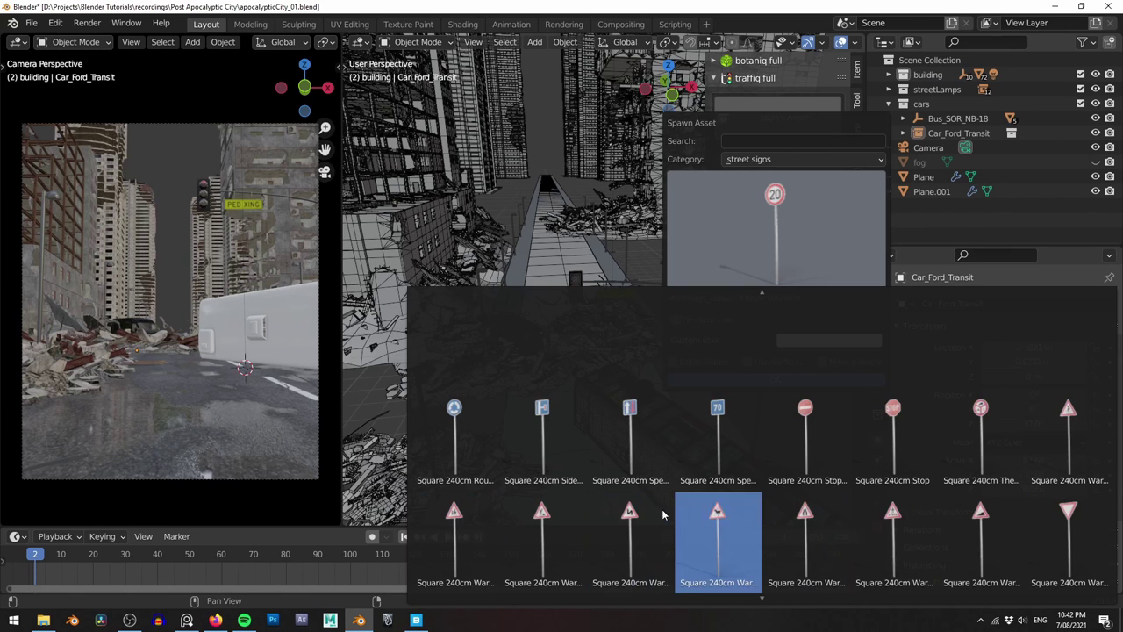
pyautogui.scroll(-3, 662, 515)
pyautogui.scroll(16, 662, 515)
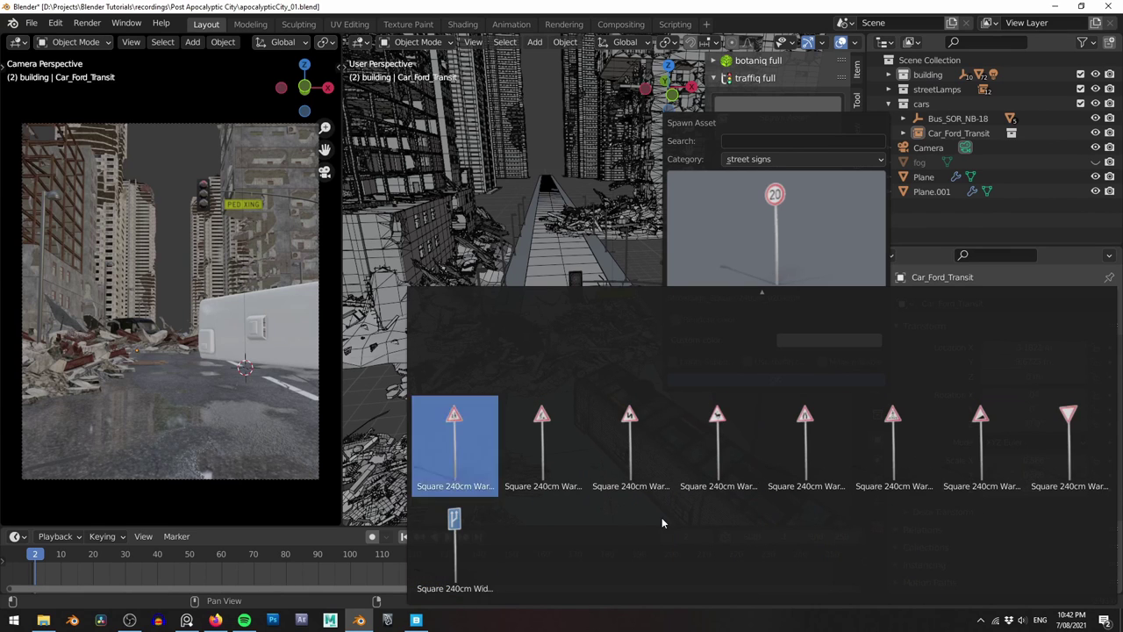
pyautogui.click(632, 338)
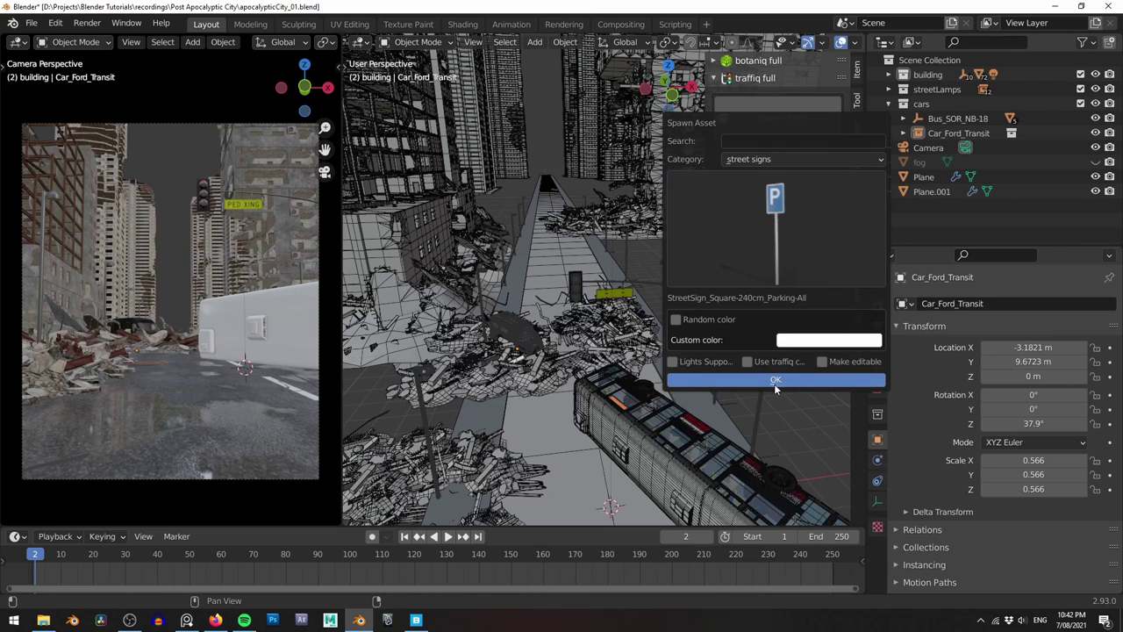
pyautogui.press('KP_Decimal')
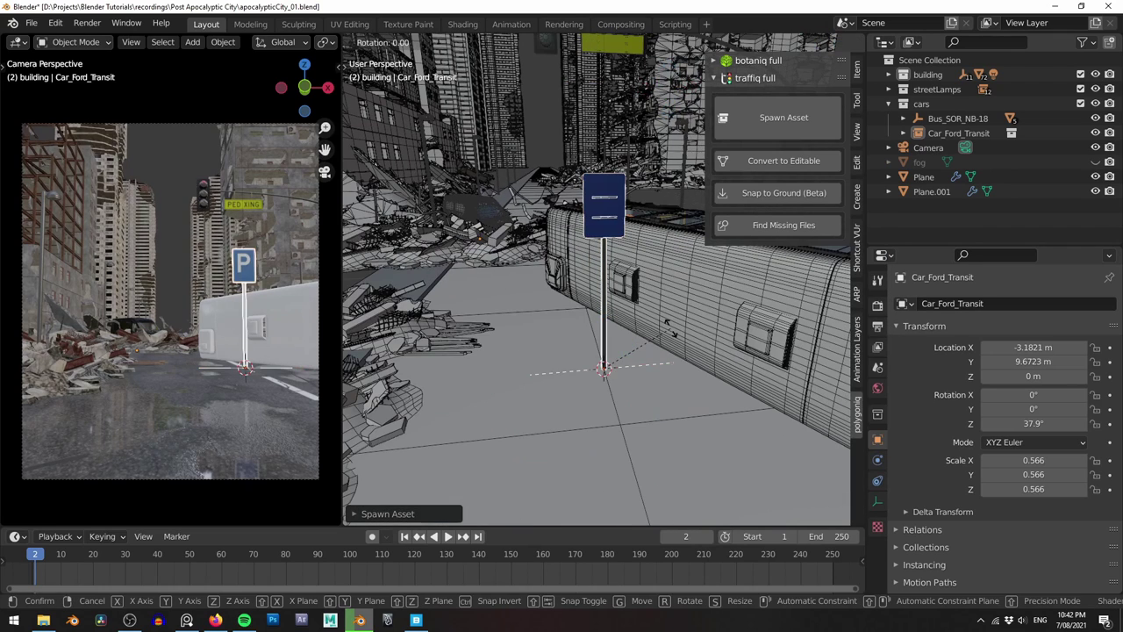
# Rotate the parking sign about the global Z axis so its face turns toward the camera
pyautogui.moveTo(715, 331); pyautogui.dragTo(662, 457, button='middle')
pyautogui.scroll(-5, 617, 338)
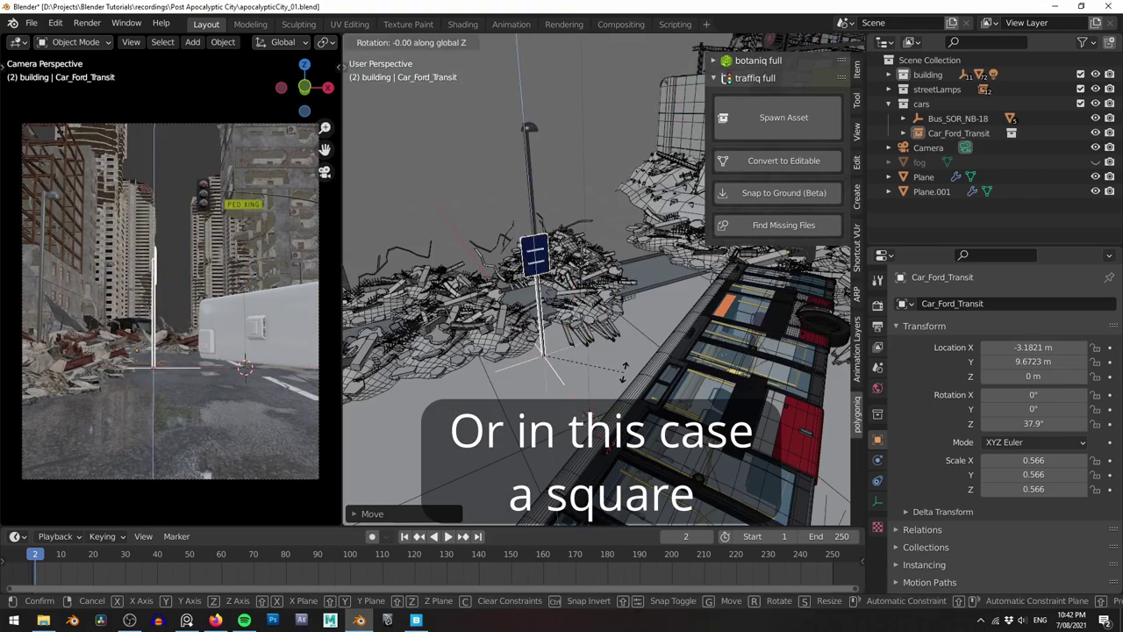
pyautogui.click(592, 422)
# Move the parking sign farther up the road beside the roadside rubble, working from the top view
pyautogui.moveTo(592, 422); pyautogui.dragTo(535, 474, button='middle')
pyautogui.scroll(-4, 535, 473)
pyautogui.press('KP_7')
pyautogui.press('g')
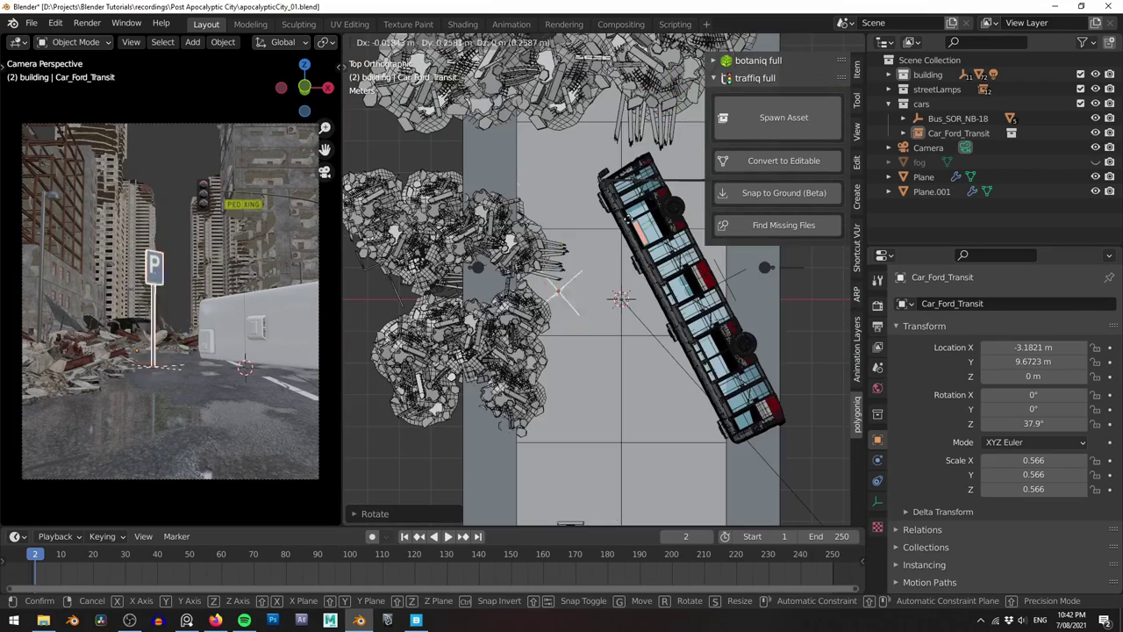
pyautogui.click(575, 150)
pyautogui.moveTo(576, 150); pyautogui.dragTo(399, 469, button='middle')
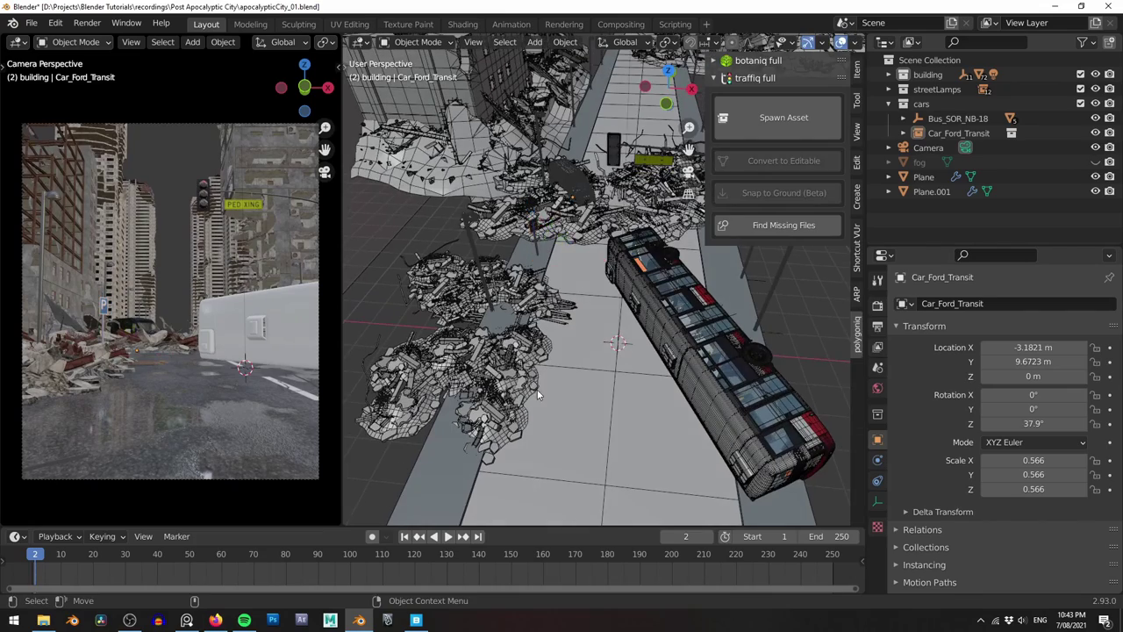
pyautogui.moveTo(539, 394); pyautogui.dragTo(620, 227, button='middle')
pyautogui.click(648, 349)
pyautogui.moveTo(668, 330); pyautogui.dragTo(674, 322, button='middle')
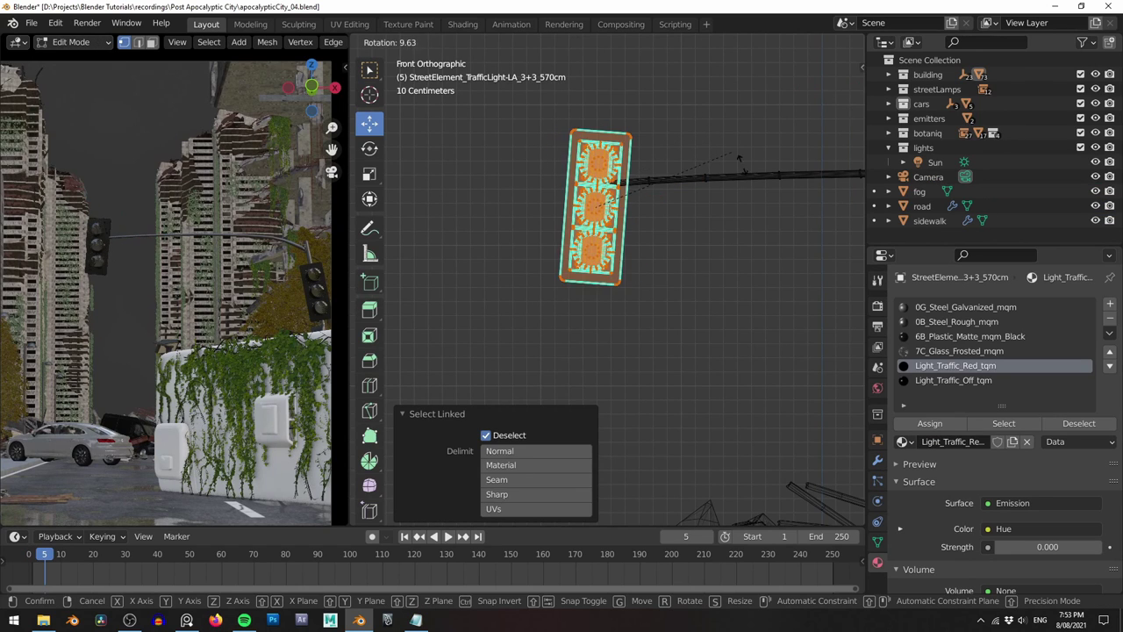
# Tilt the end signal head of the traffic light and shift it about 0.02 m in X and -0.05 m in Z
pyautogui.click(745, 175)
pyautogui.press('g')
pyautogui.click(745, 188)
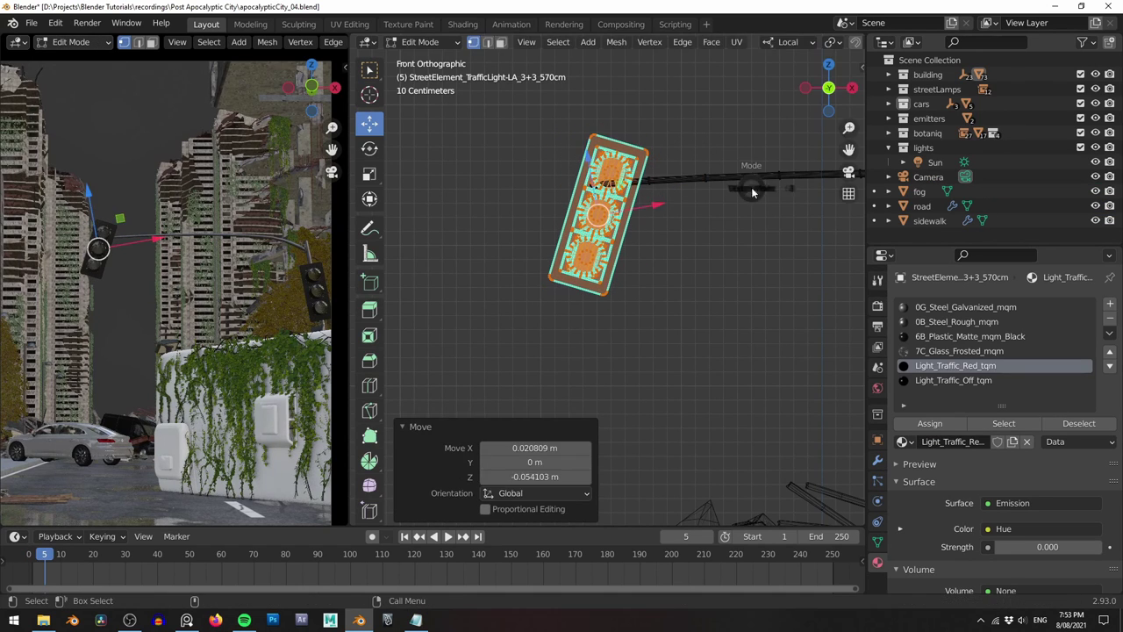
pyautogui.press('Tab')
pyautogui.press('KP_0')
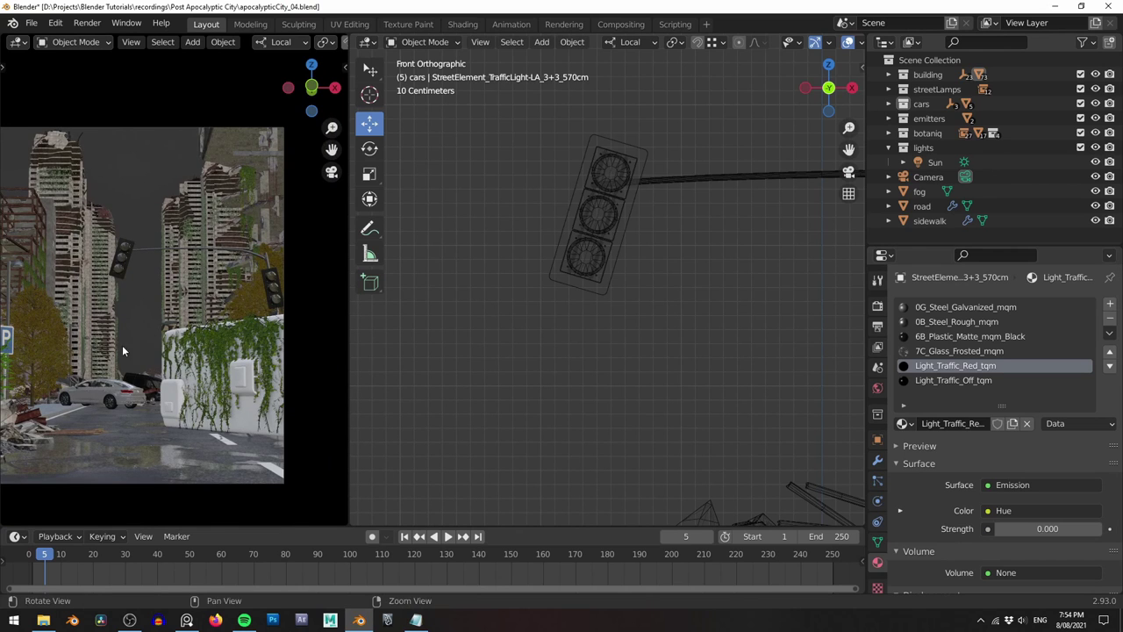
pyautogui.keyDown('alt'); pyautogui.moveTo(139, 343); pyautogui.dragTo(174, 339, button='middle'); pyautogui.keyUp('alt')
pyautogui.press('KP_0')
pyautogui.click(180, 296)
pyautogui.press('KP_Decimal')
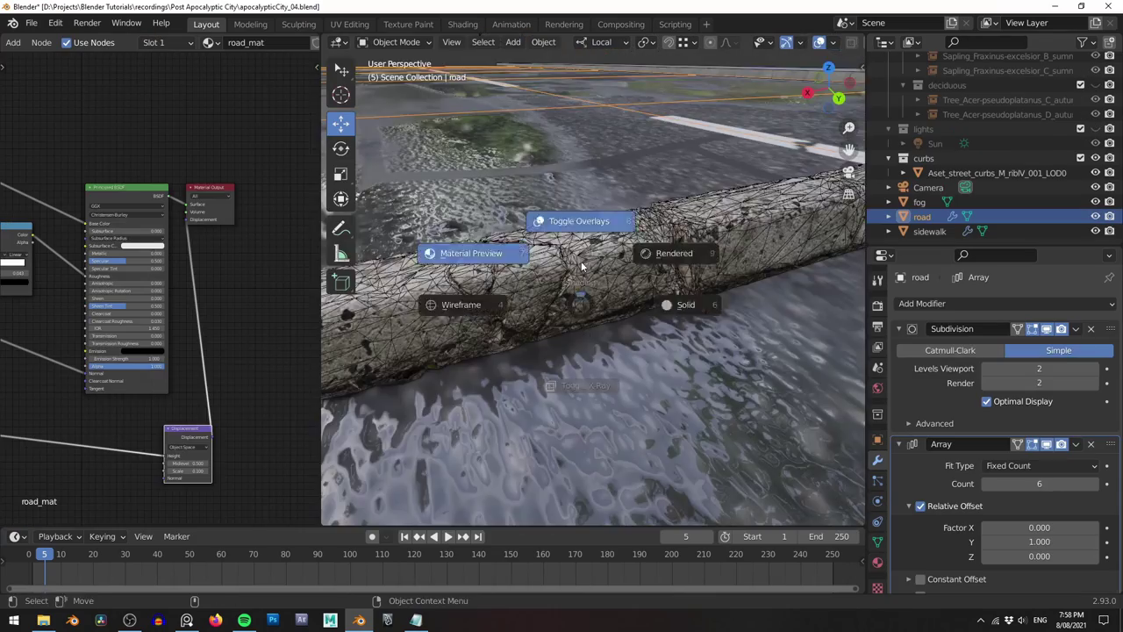
# Rotate the cement curb -90° about the global Z axis so it runs parallel to the road
pyautogui.moveTo(564, 272); pyautogui.dragTo(637, 282, button='middle')
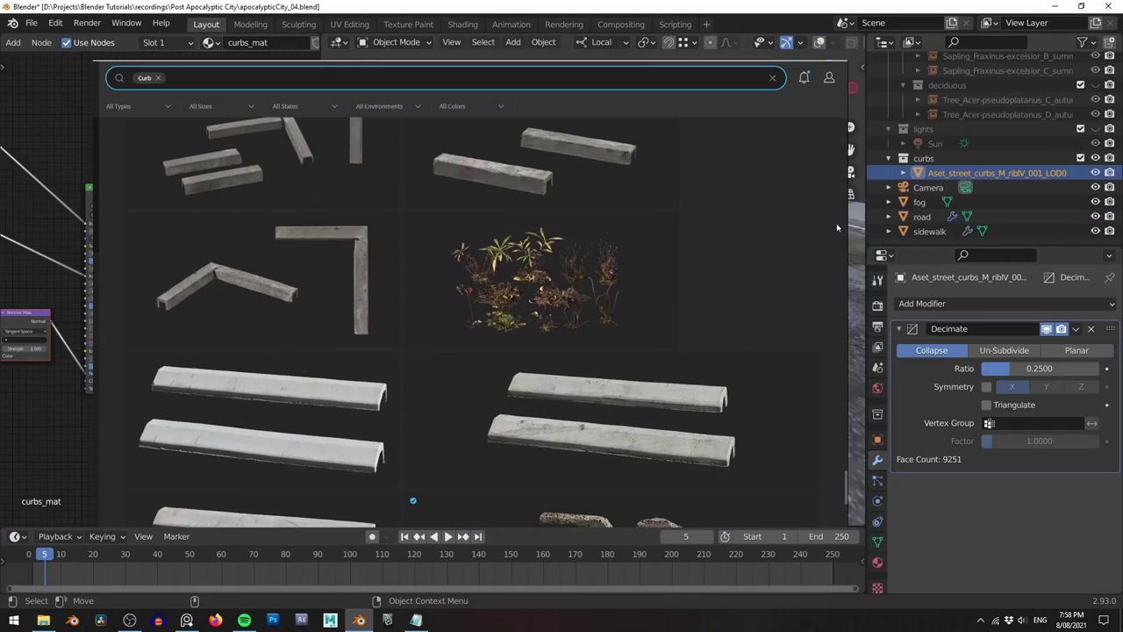
pyautogui.scroll(-5, 834, 228)
pyautogui.press('r')
pyautogui.press('z')
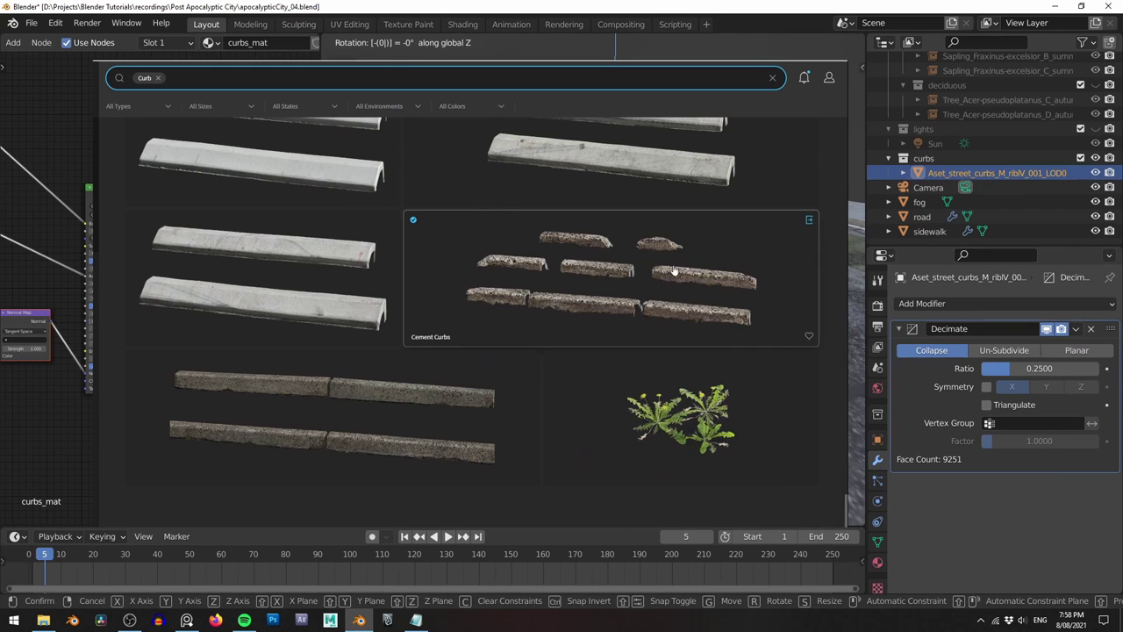
pyautogui.click(674, 271)
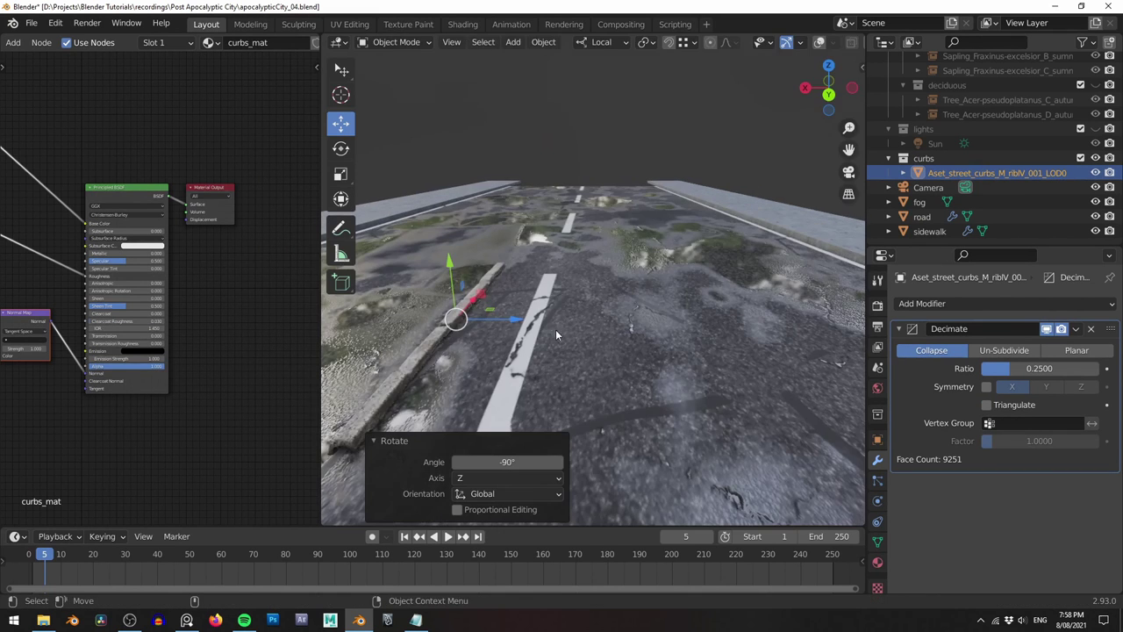
# Move the curb sideways across the road to the edge of the sidewalk
pyautogui.moveTo(556, 329); pyautogui.dragTo(491, 262, button='middle')
pyautogui.moveTo(484, 304); pyautogui.dragTo(817, 312)
pyautogui.keyDown('shift'); pyautogui.moveTo(825, 321); pyautogui.dragTo(667, 328, button='middle'); pyautogui.keyUp('shift')
pyautogui.moveTo(619, 325); pyautogui.dragTo(676, 323)
pyautogui.keyDown('shift'); pyautogui.moveTo(672, 317); pyautogui.dragTo(633, 294, button='middle'); pyautogui.keyUp('shift')
# Shift the curb about -0.04 m along its local Z axis over the seam between sidewalk and road
pyautogui.moveTo(633, 296); pyautogui.dragTo(640, 331, button='middle')
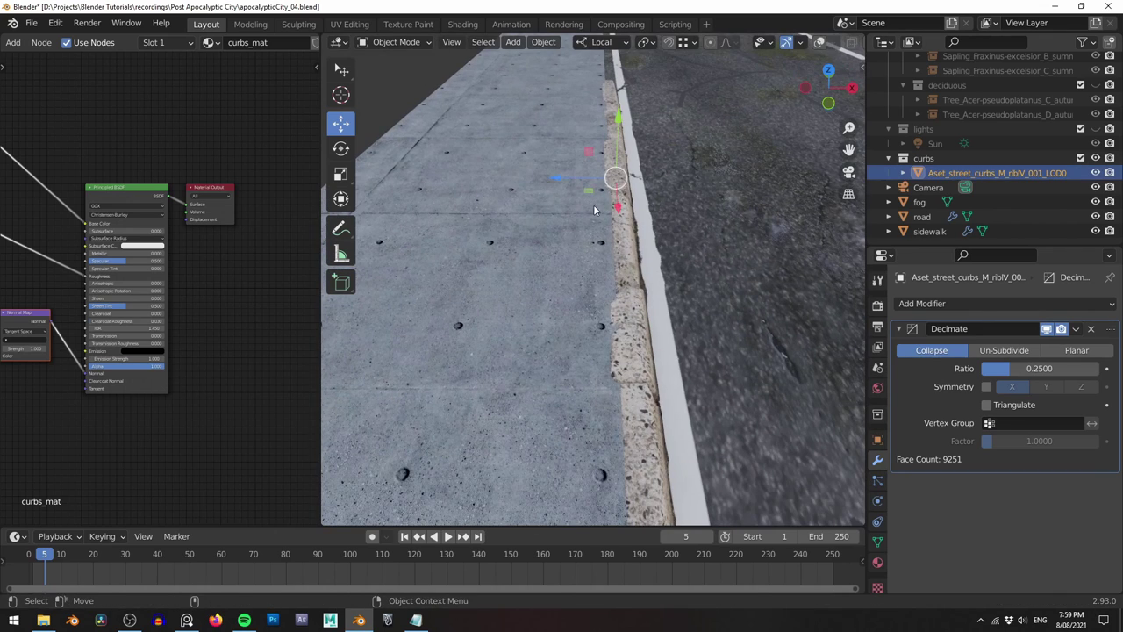
pyautogui.press('g')
pyautogui.press('z')
pyautogui.press('z')
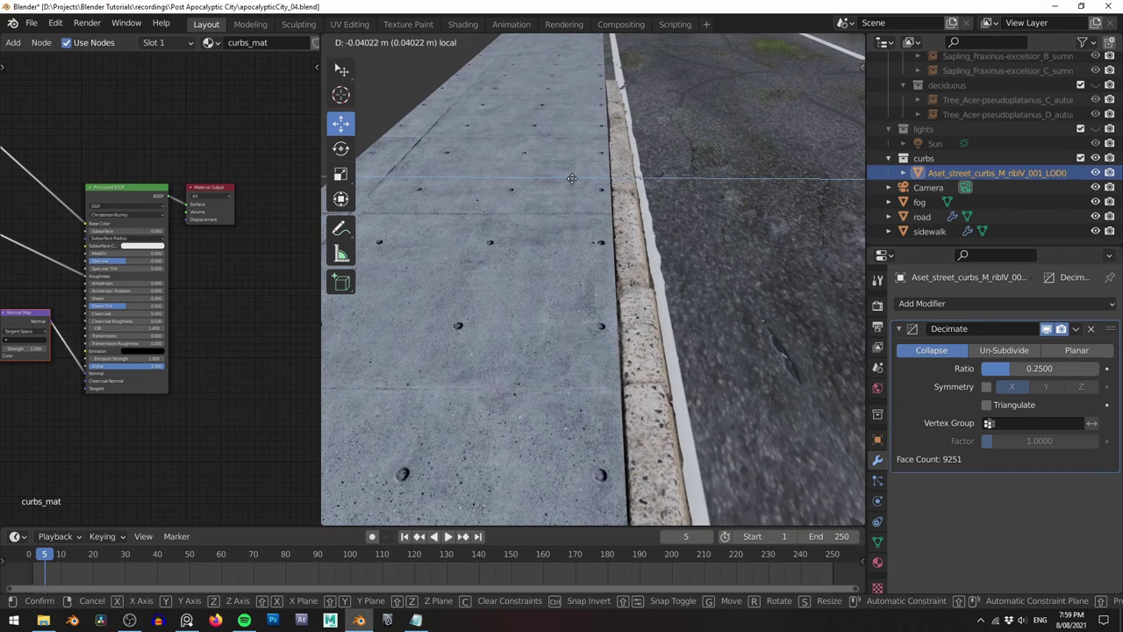
pyautogui.click(571, 179)
# Insert a Hue Saturation Value node before the curb material's Base Color and set its saturation to 0.5
pyautogui.moveTo(65, 145); pyautogui.dragTo(166, 224, button='middle')
pyautogui.hotkey('shift', 'a')
pyautogui.write('shue')
pyautogui.press('Return')
pyautogui.click(175, 203)
pyautogui.scroll(5, 200, 213)
pyautogui.click(125, 228)
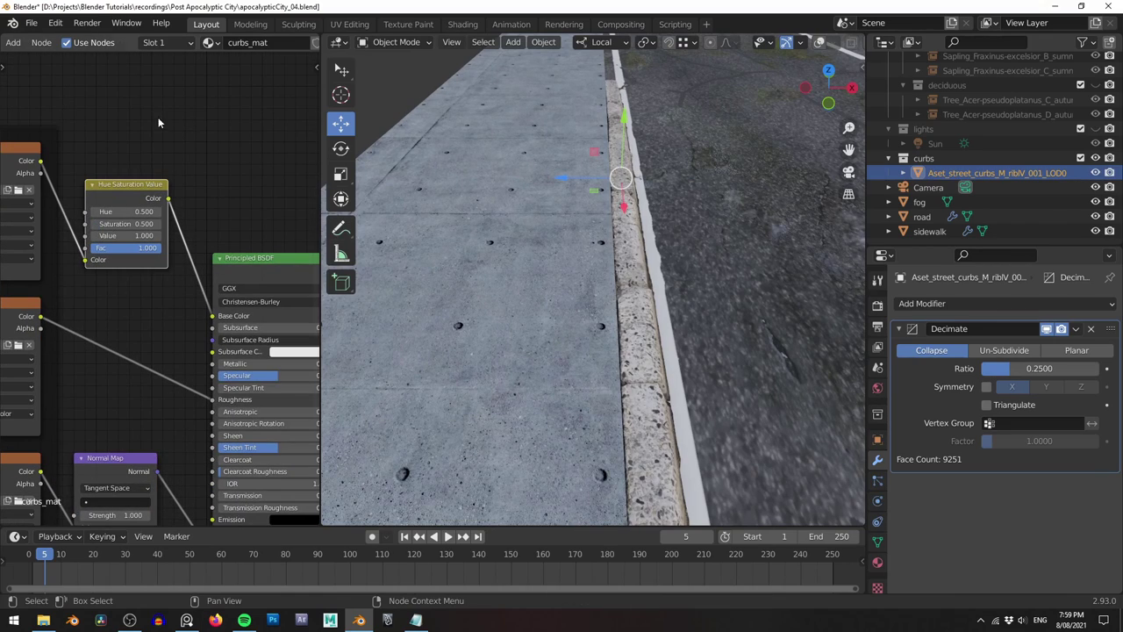
pyautogui.moveTo(394, 246); pyautogui.dragTo(672, 374, button='middle')
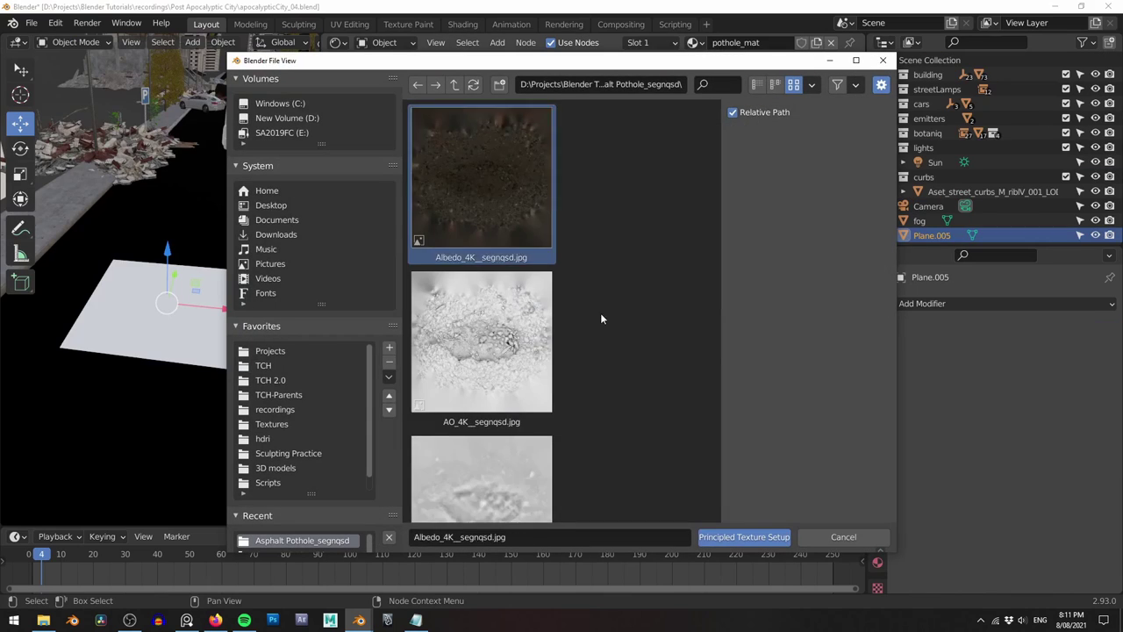
# Build pothole_mat with Principled Texture Setup from the Asphalt Pothole albedo, normal, opacity and roughness maps
pyautogui.scroll(-6, 596, 298)
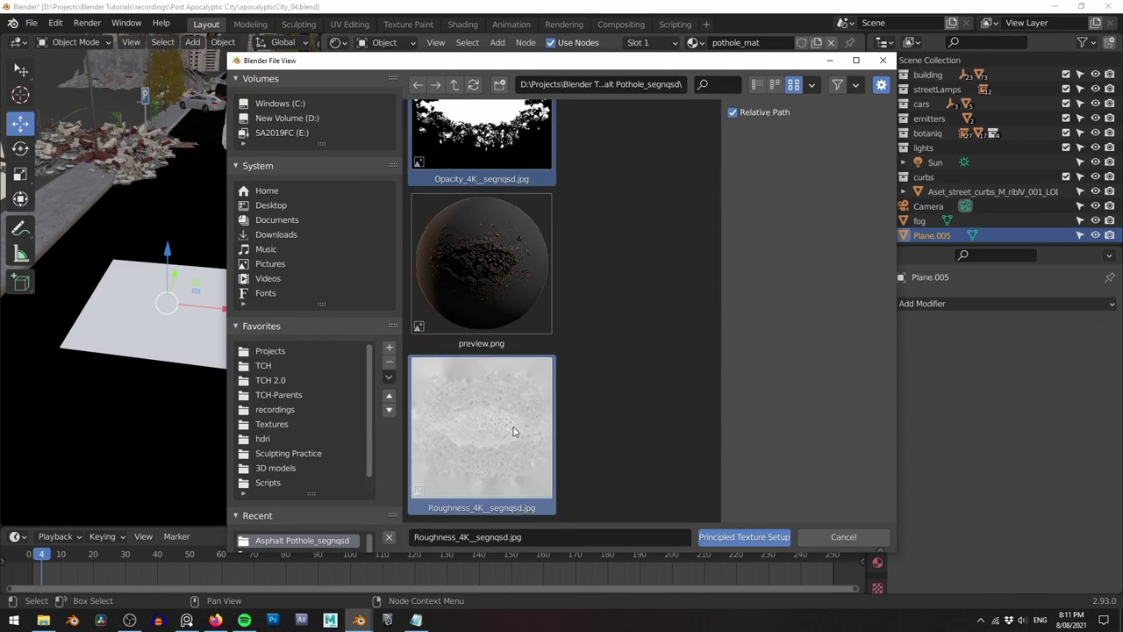
pyautogui.press('Return')
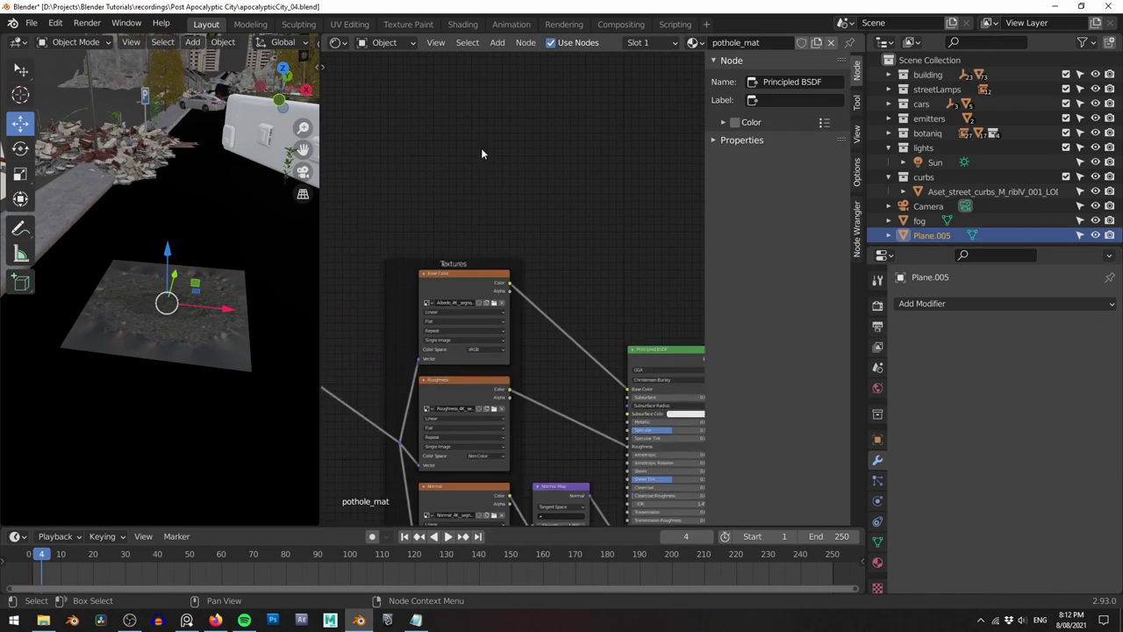
pyautogui.moveTo(257, 396); pyautogui.dragTo(63, 439, button='middle')
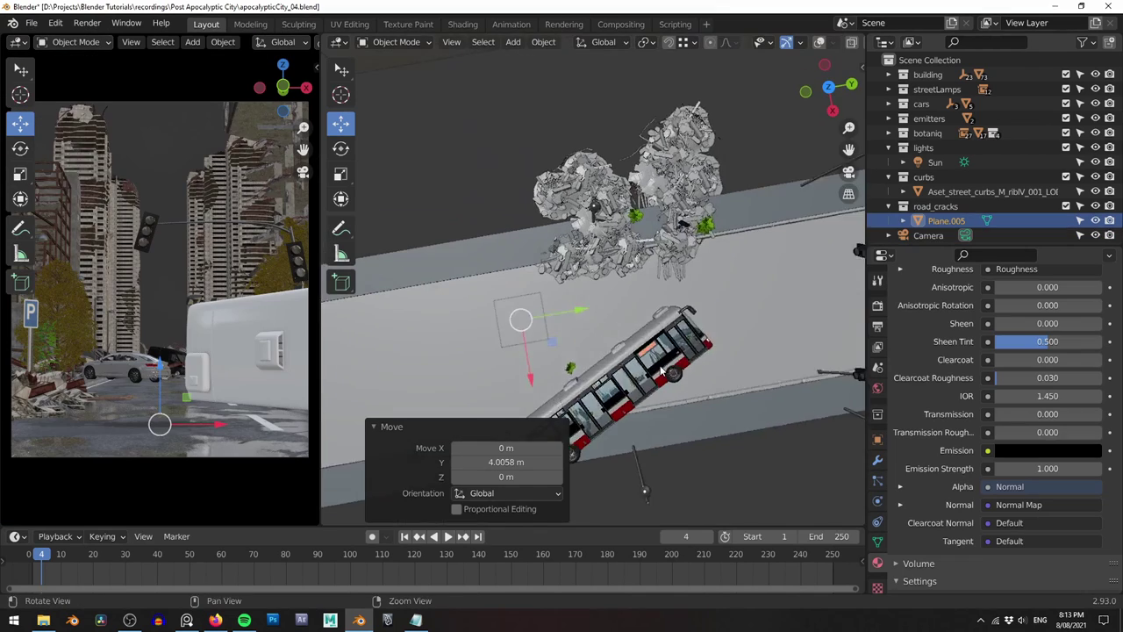
# Rotate the pothole plane 90° about its local Z axis and scale it up on the road
pyautogui.scroll(2, 663, 371)
pyautogui.press('r')
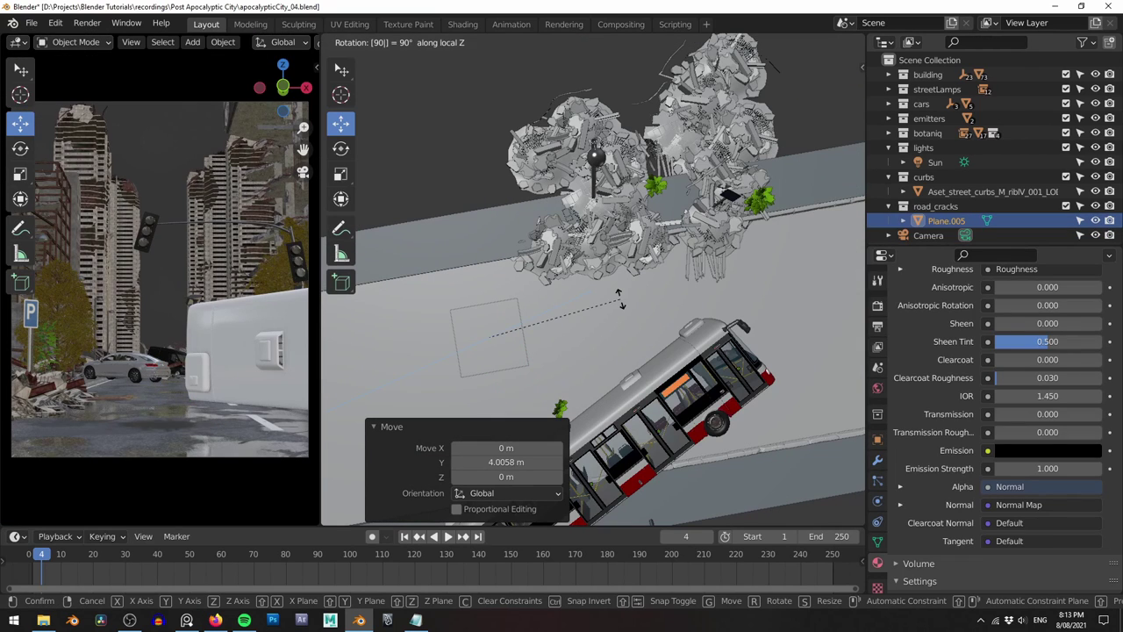
pyautogui.press('Return')
pyautogui.scroll(3, 619, 299)
pyautogui.press('s')
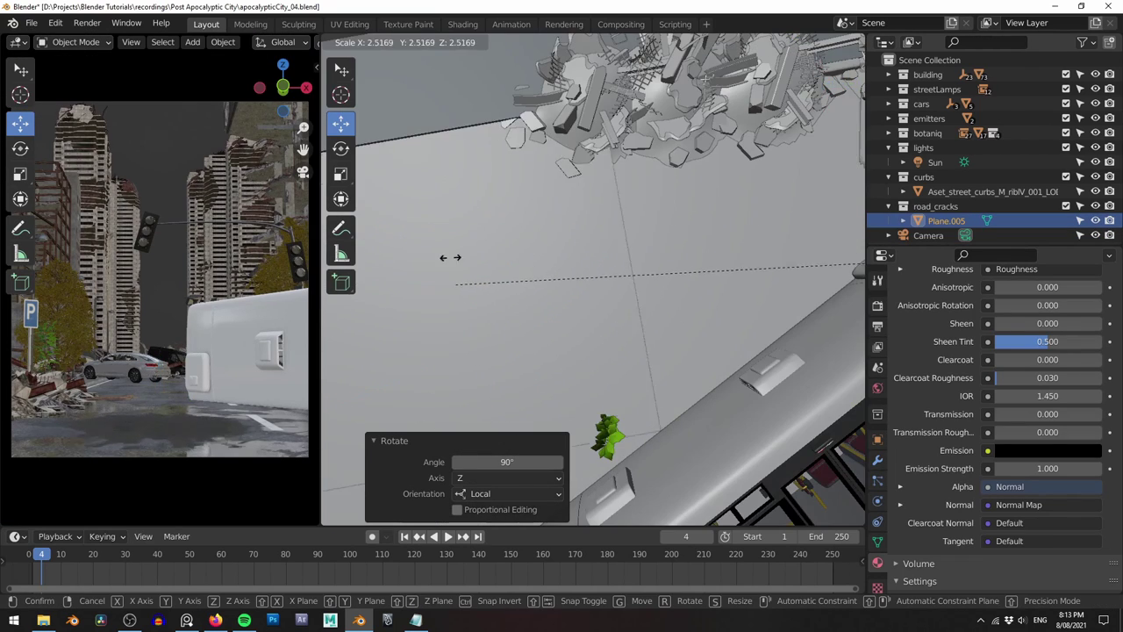
pyautogui.click(801, 328)
pyautogui.scroll(-3, 694, 272)
pyautogui.moveTo(688, 267); pyautogui.dragTo(667, 296, button='middle')
# Switch the road to its road_mat material slot and move nodes in its shader tree
pyautogui.press('n')
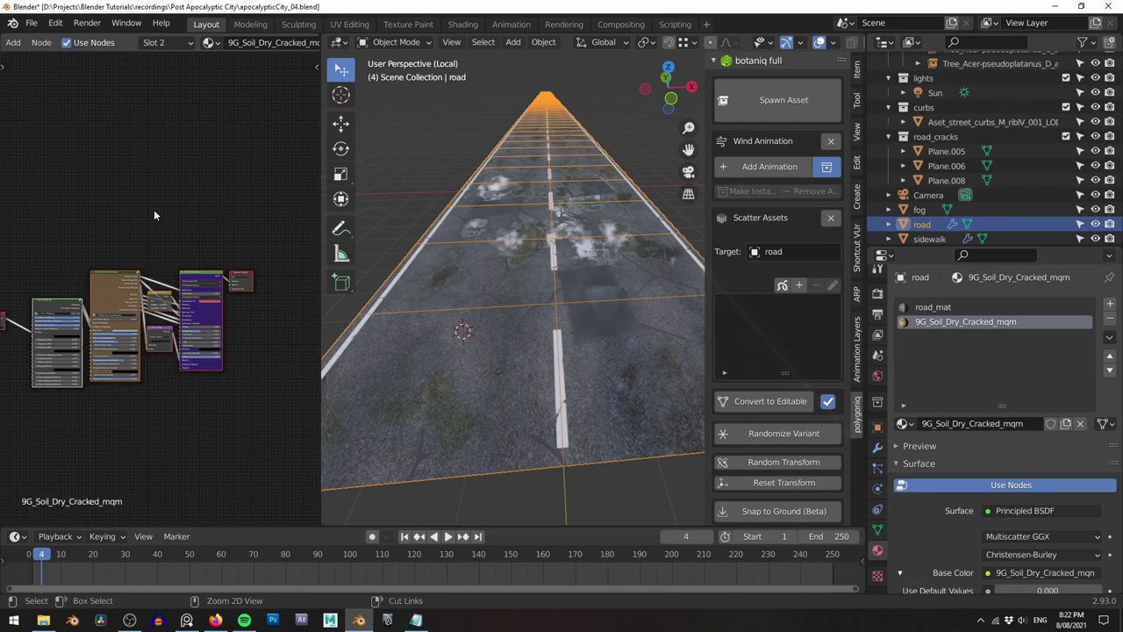
pyautogui.click(933, 307)
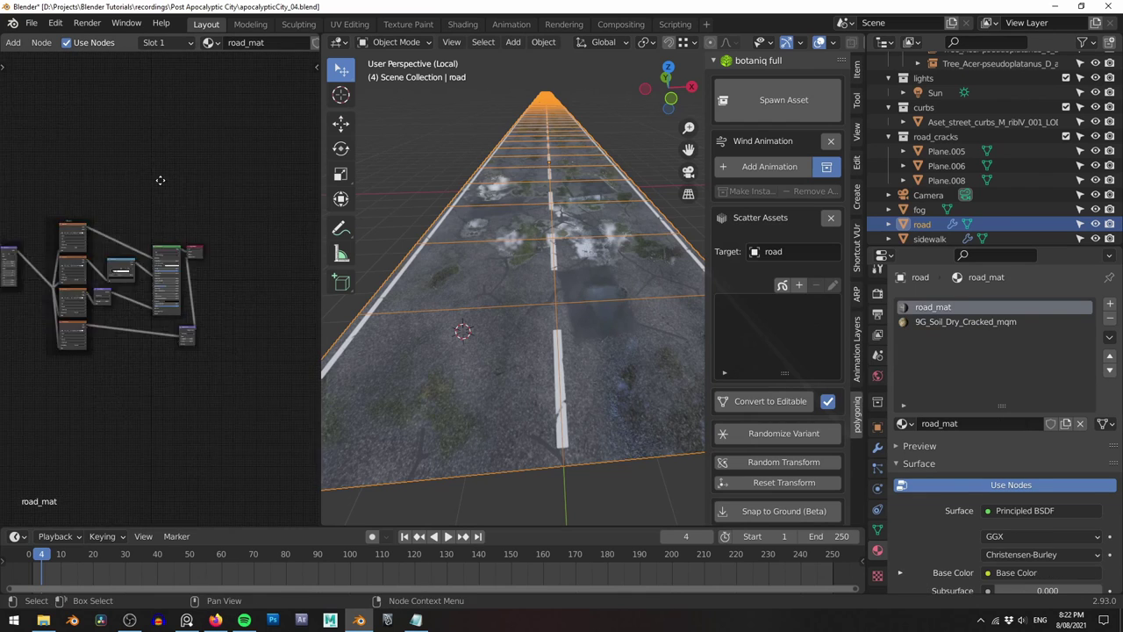
pyautogui.press('g')
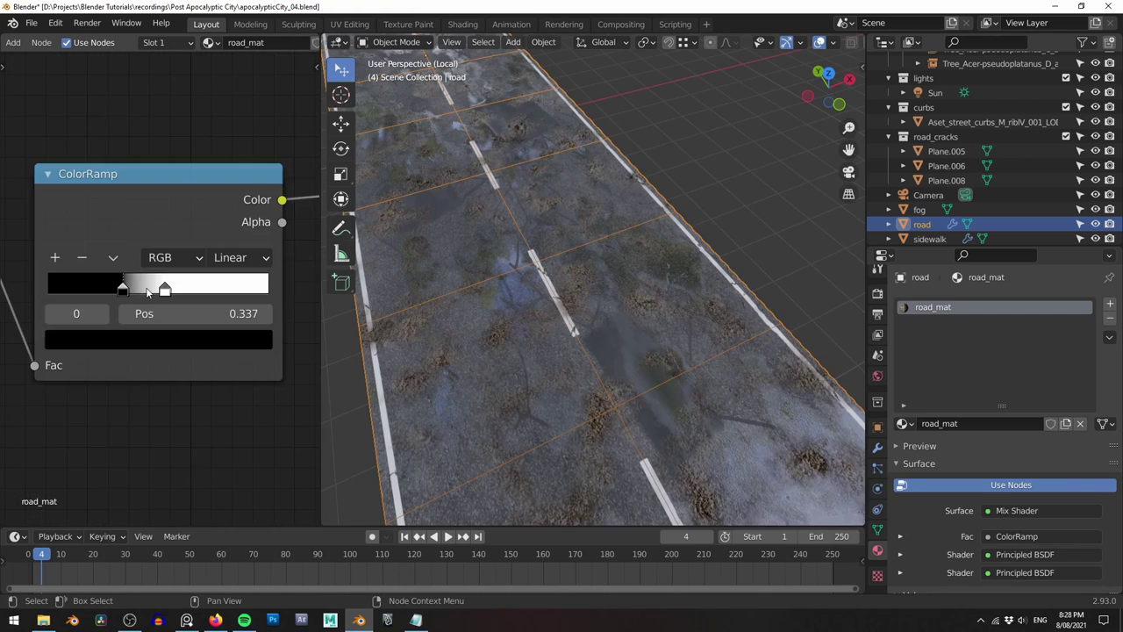
# Move the ColorRamp's black stop toward the white stop and set the Noise Texture's scale to 0.5
pyautogui.moveTo(126, 284); pyautogui.dragTo(160, 281)
pyautogui.doubleClick(136, 295)
pyautogui.write('.')
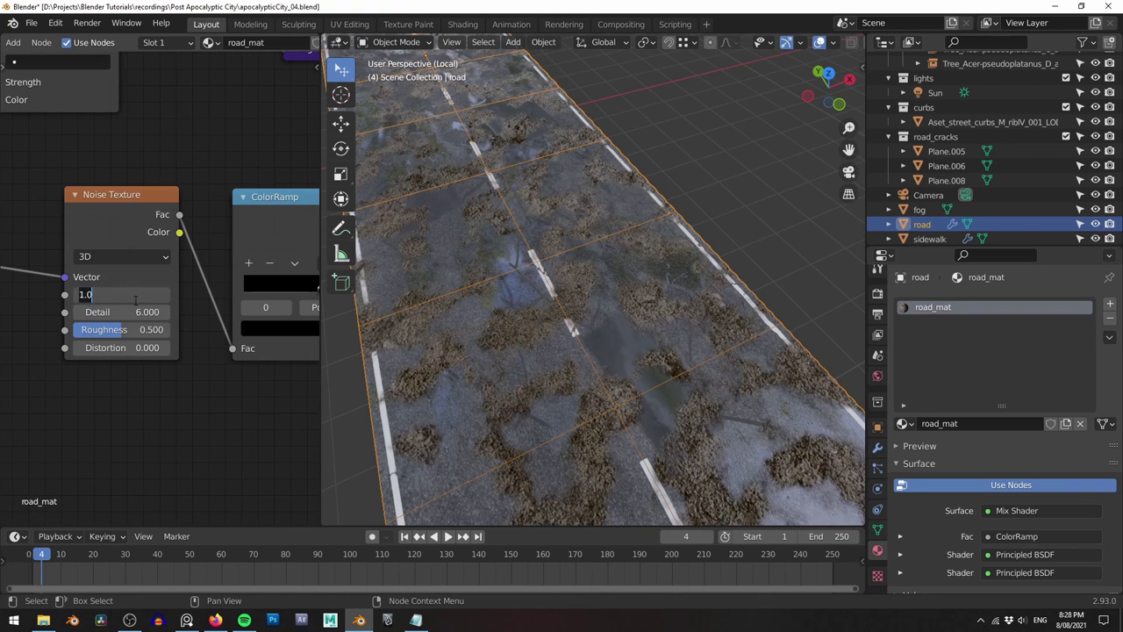
pyautogui.write('5')
pyautogui.press('Return')
pyautogui.moveTo(298, 427); pyautogui.dragTo(170, 424, button='middle')
pyautogui.scroll(4, 192, 290)
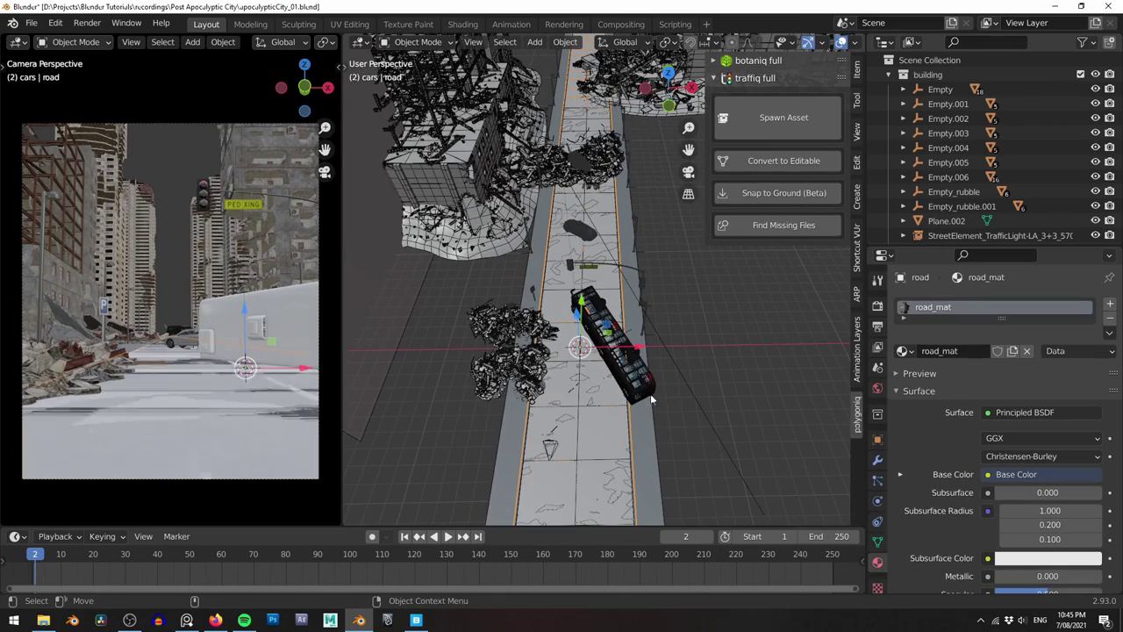
# Select emitter_grass in the emitters collection and set its viewport display to Bounds
pyautogui.click(889, 75)
pyautogui.click(941, 133)
pyautogui.click(878, 439)
pyautogui.scroll(-6, 972, 436)
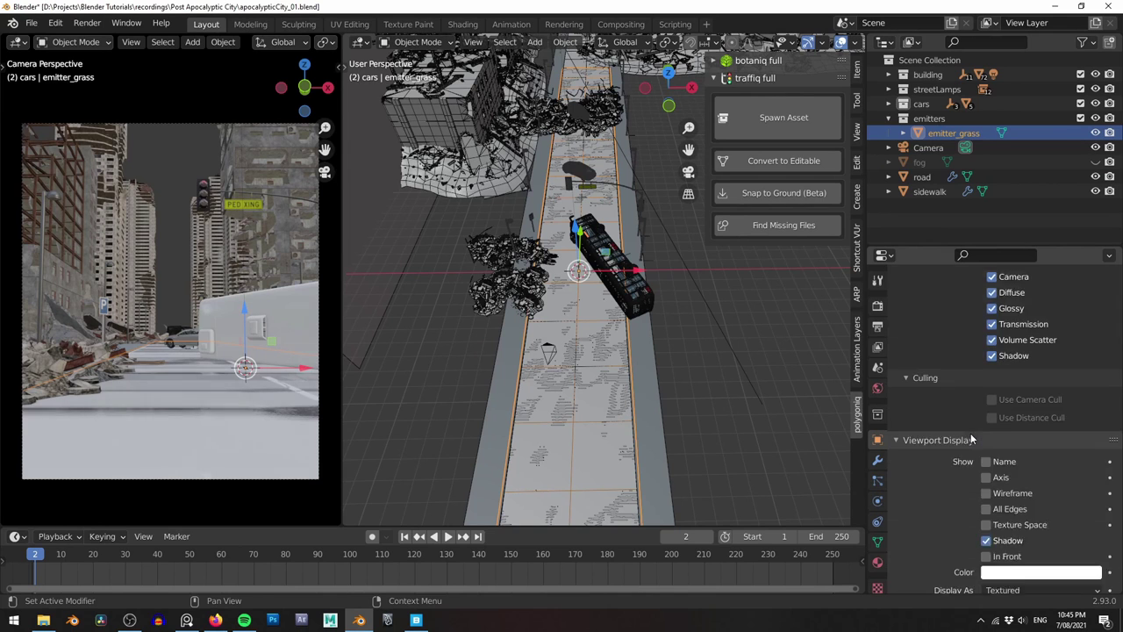
pyautogui.scroll(-5, 972, 436)
pyautogui.click(1042, 527)
pyautogui.click(1008, 514)
# Isolate emitter_grass in local view and subdivide its whole mesh with more than one cut
pyautogui.moveTo(748, 427); pyautogui.dragTo(640, 340, button='middle')
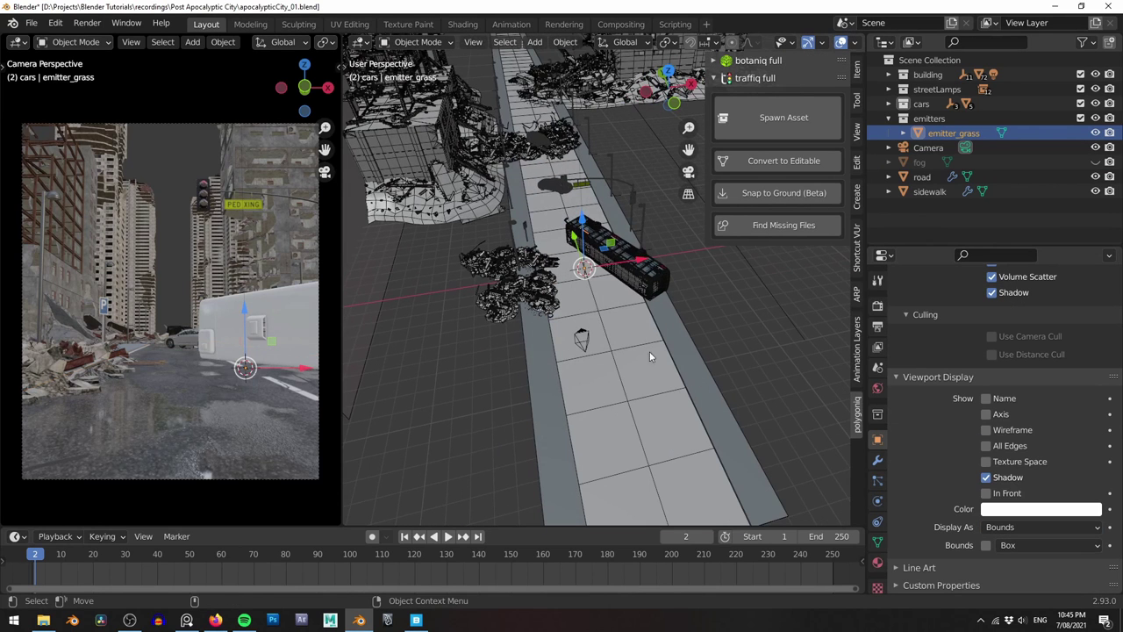
pyautogui.press('KP_Divide')
pyautogui.press('Tab')
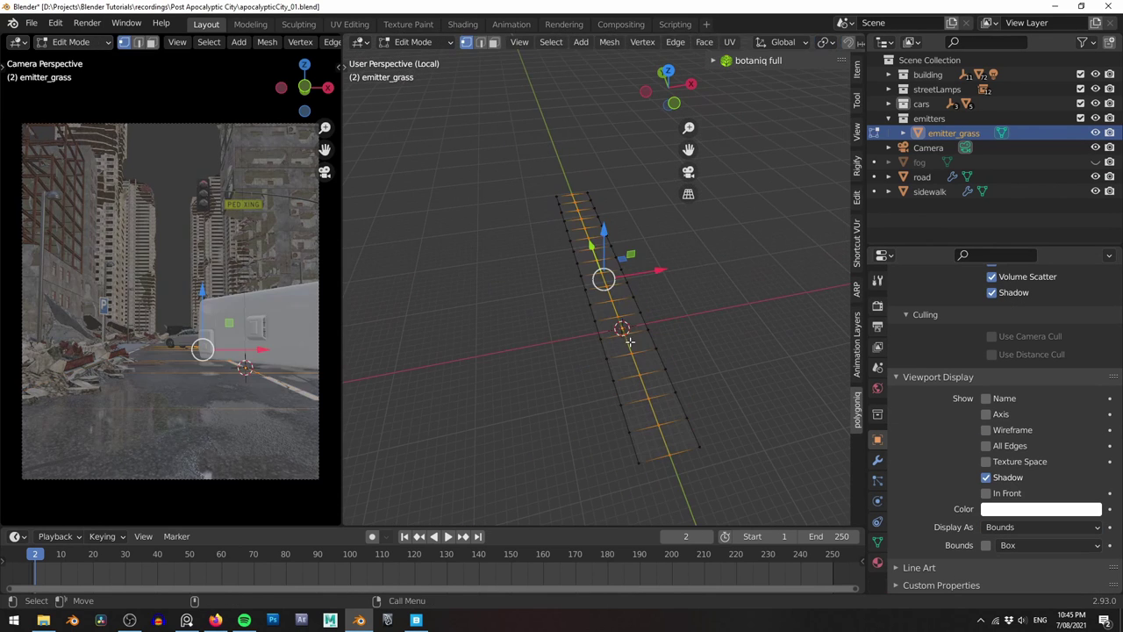
pyautogui.press('a')
pyautogui.press('F3')
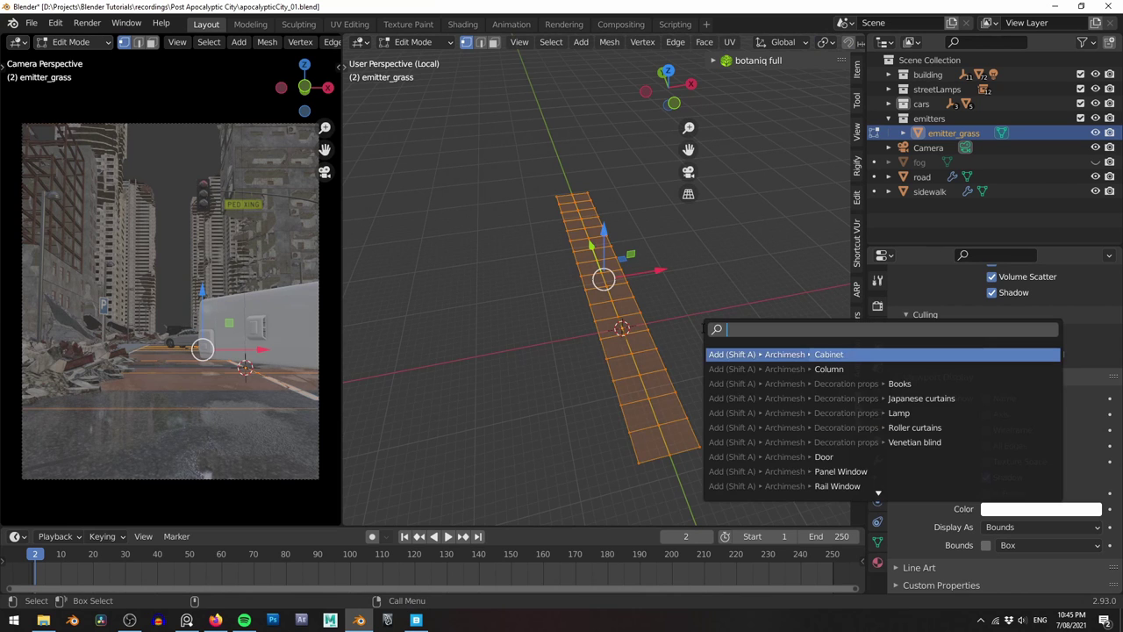
pyautogui.write('sub')
pyautogui.press('Escape')
pyautogui.rightClick(714, 262)
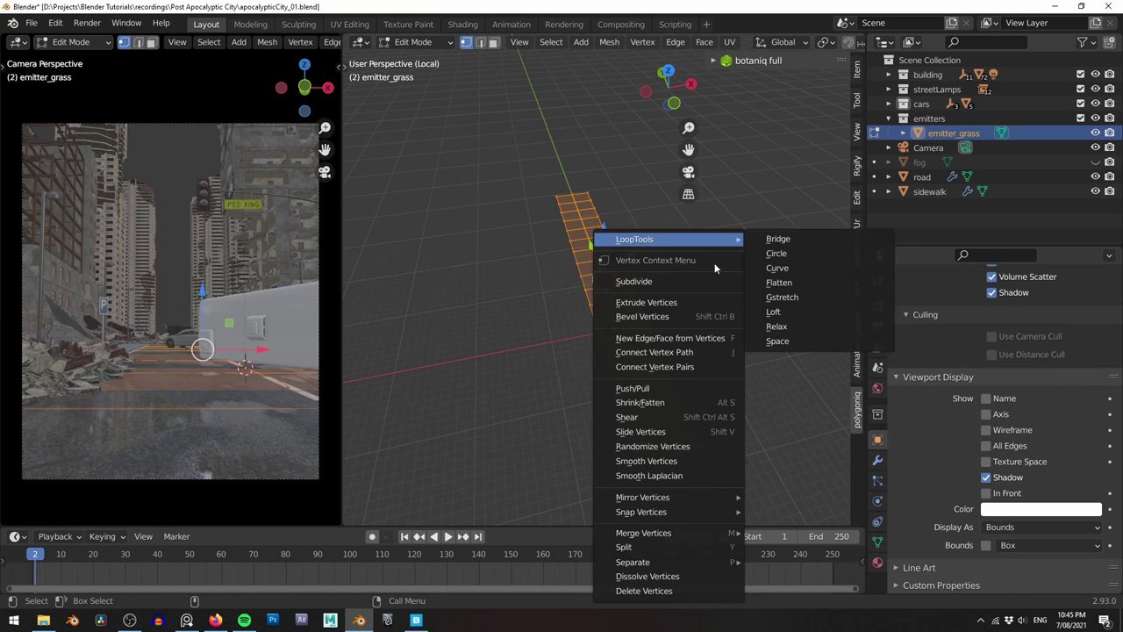
pyautogui.click(656, 282)
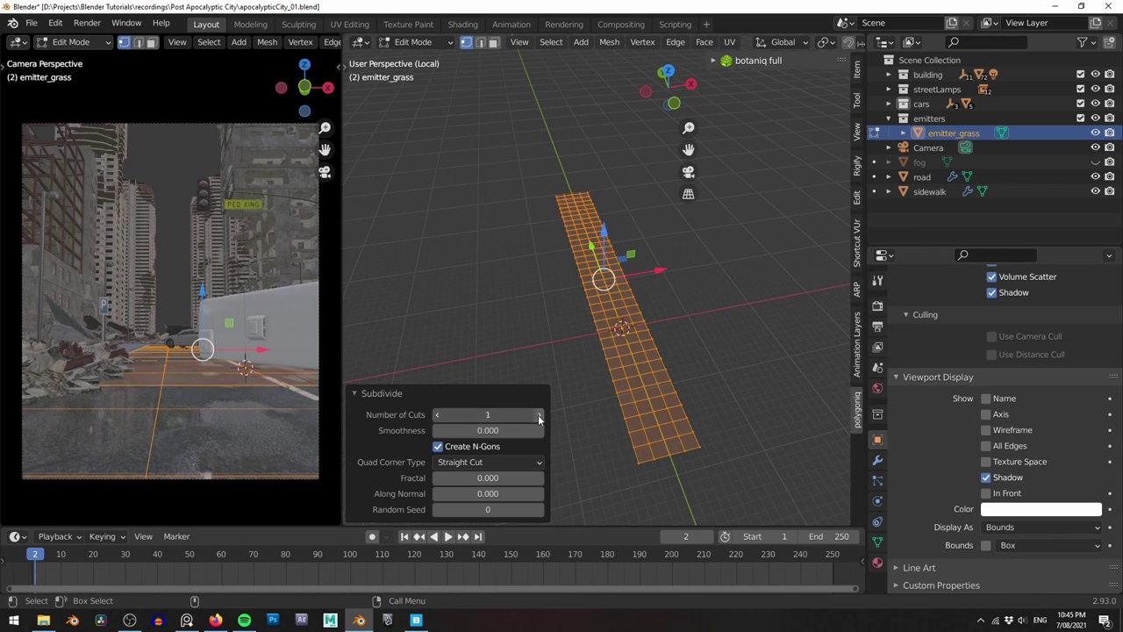
pyautogui.click(538, 416)
pyautogui.click(539, 416)
pyautogui.click(539, 416)
pyautogui.press('Tab')
# Create a new botaniq scatter system named road_grass on emitter_grass, with its instance collection linked to the scene
pyautogui.click(677, 353)
pyautogui.moveTo(677, 353); pyautogui.dragTo(731, 361, button='middle')
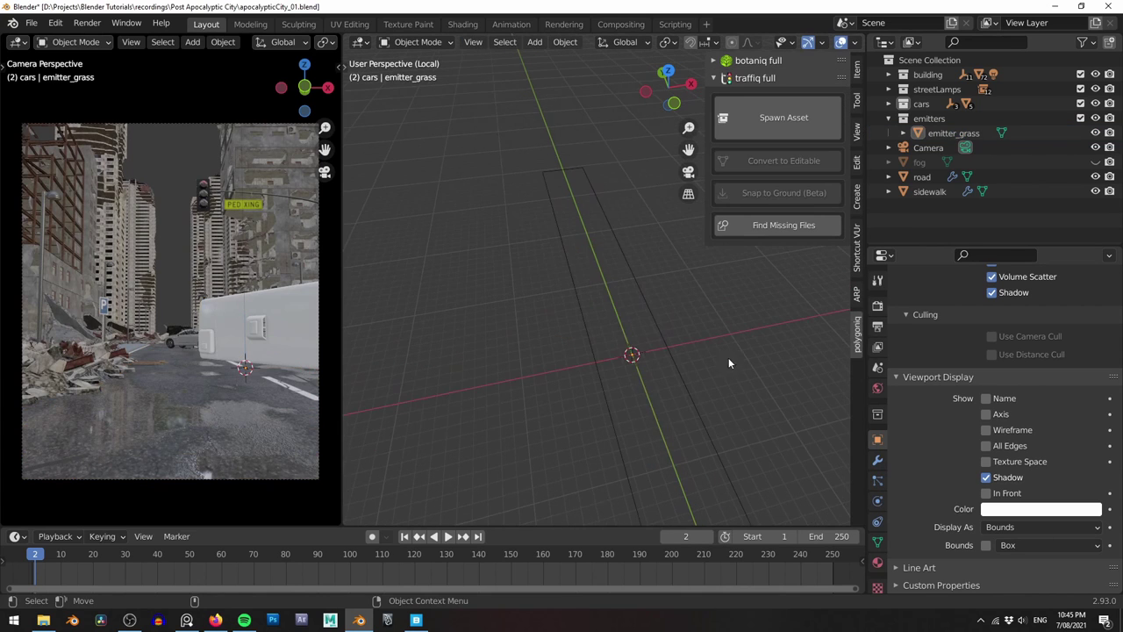
pyautogui.click(634, 343)
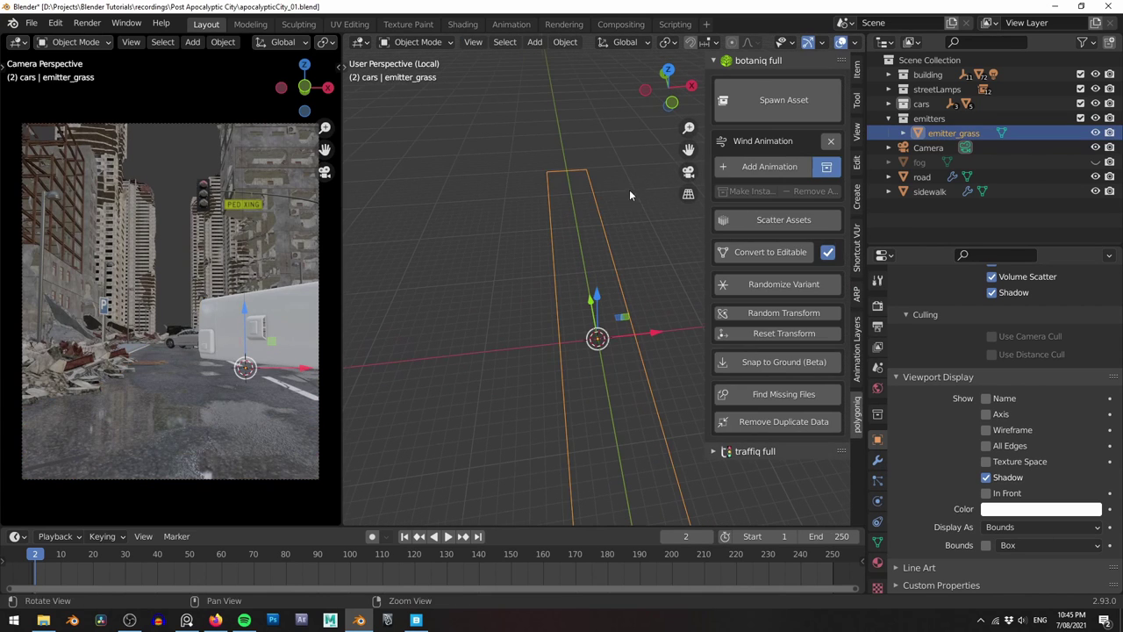
pyautogui.click(761, 220)
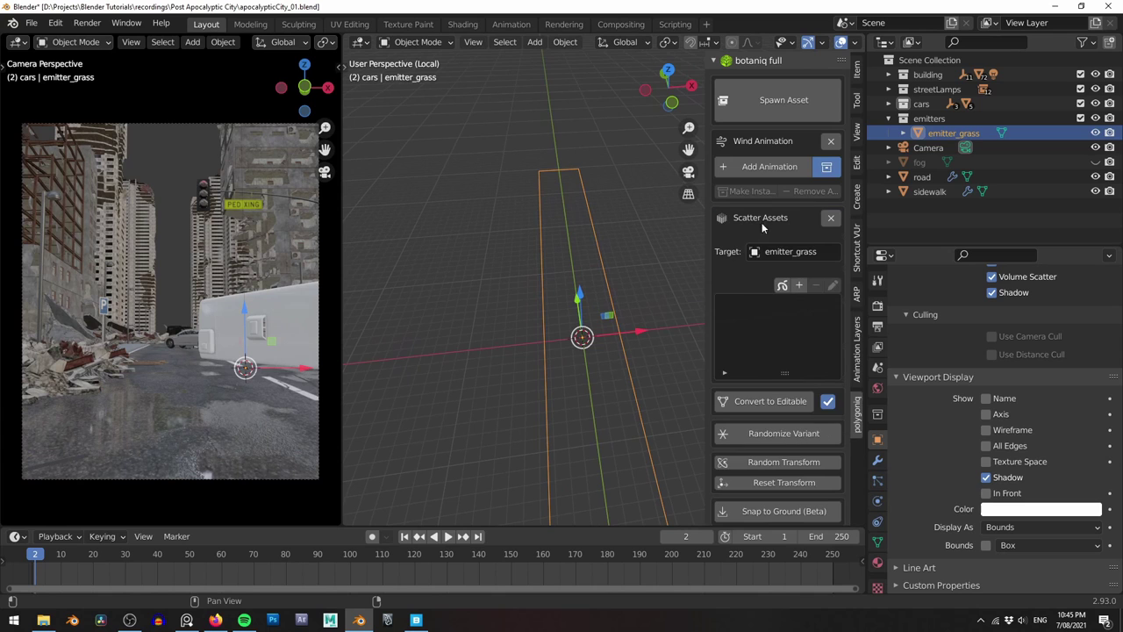
pyautogui.click(798, 285)
pyautogui.click(782, 413)
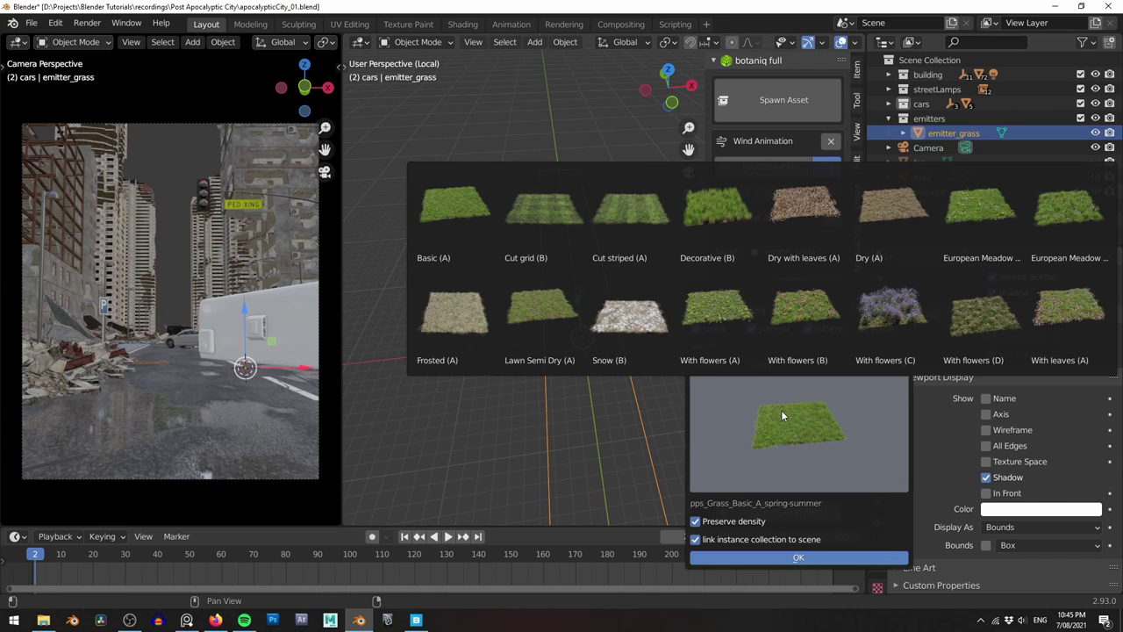
pyautogui.click(781, 410)
pyautogui.click(845, 310)
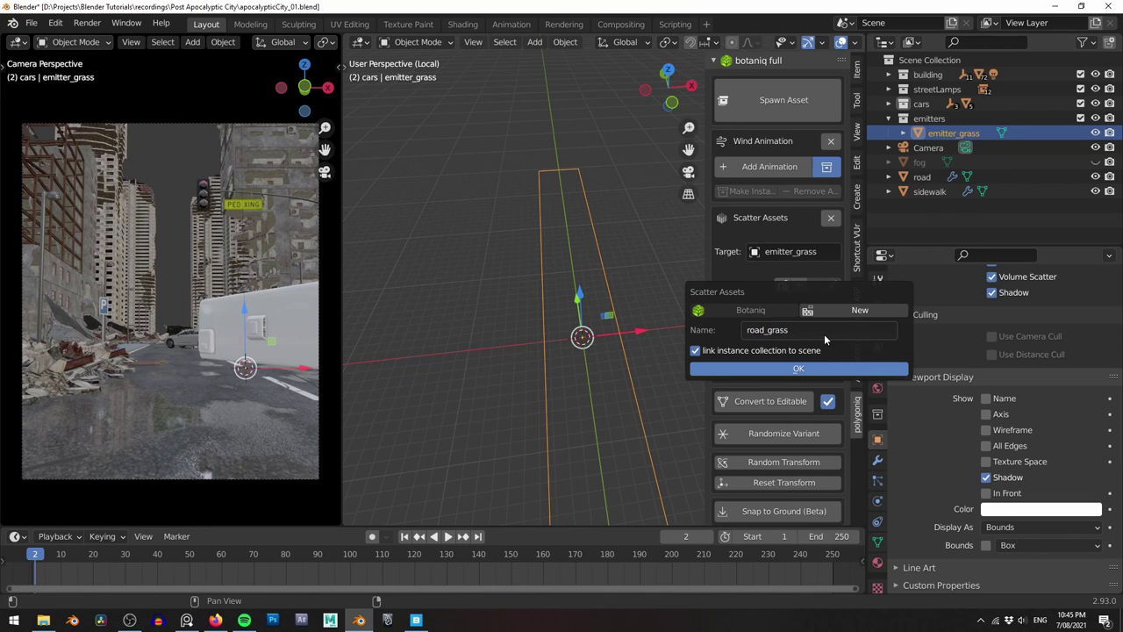
pyautogui.click(799, 367)
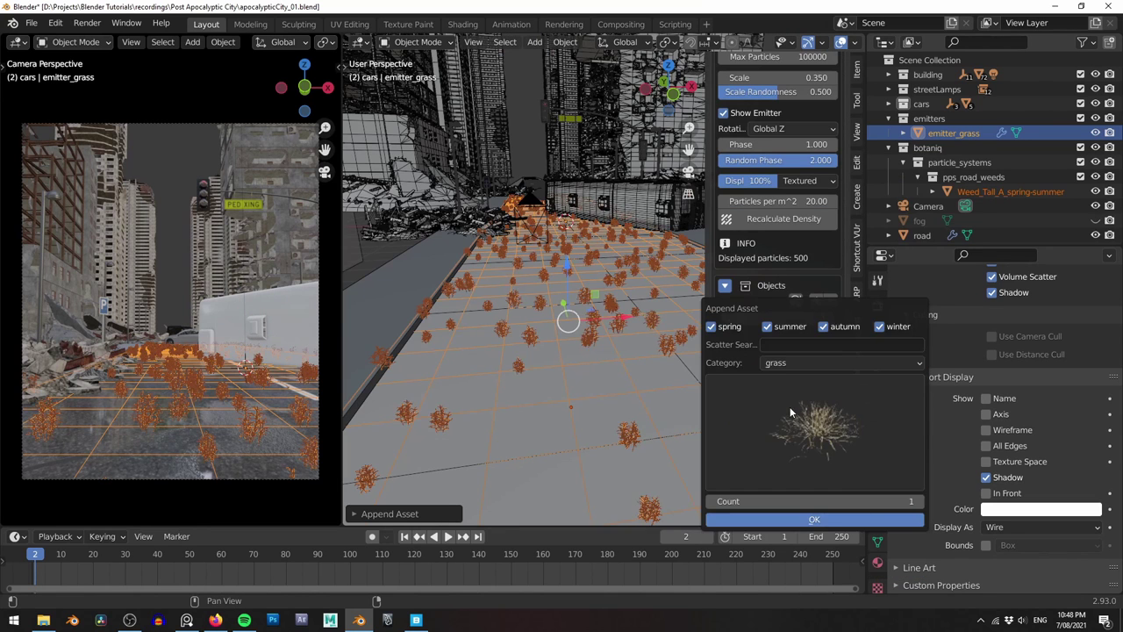
# Append the Basic dry (D) grass to the road weeds scatter and edit the particle scale
pyautogui.press('Return')
pyautogui.scroll(2, 788, 254)
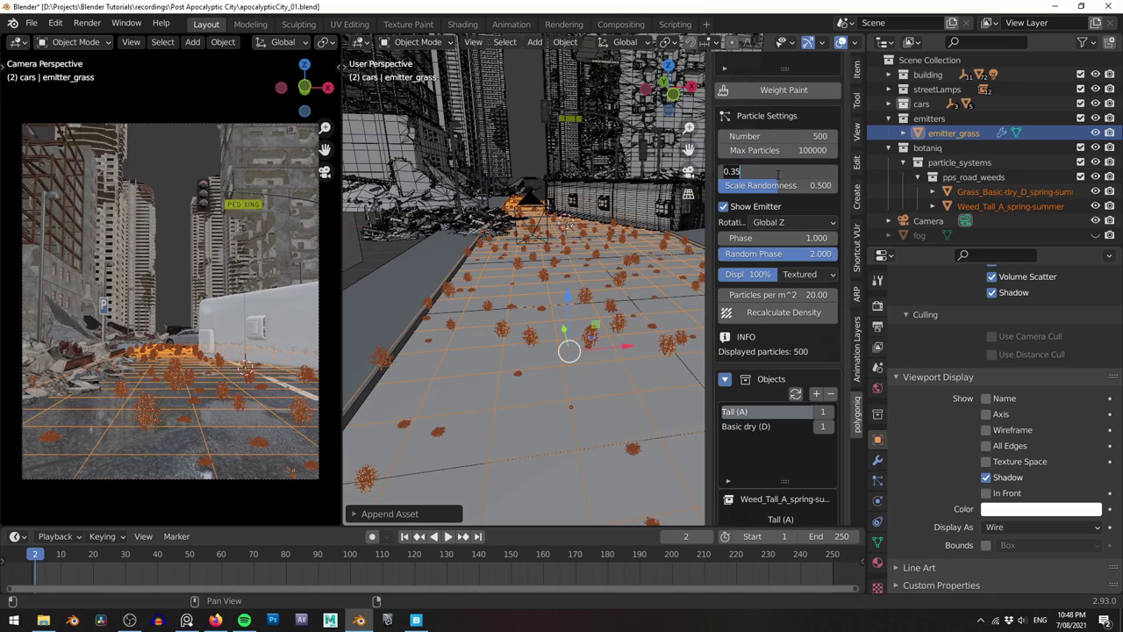
pyautogui.press('Return')
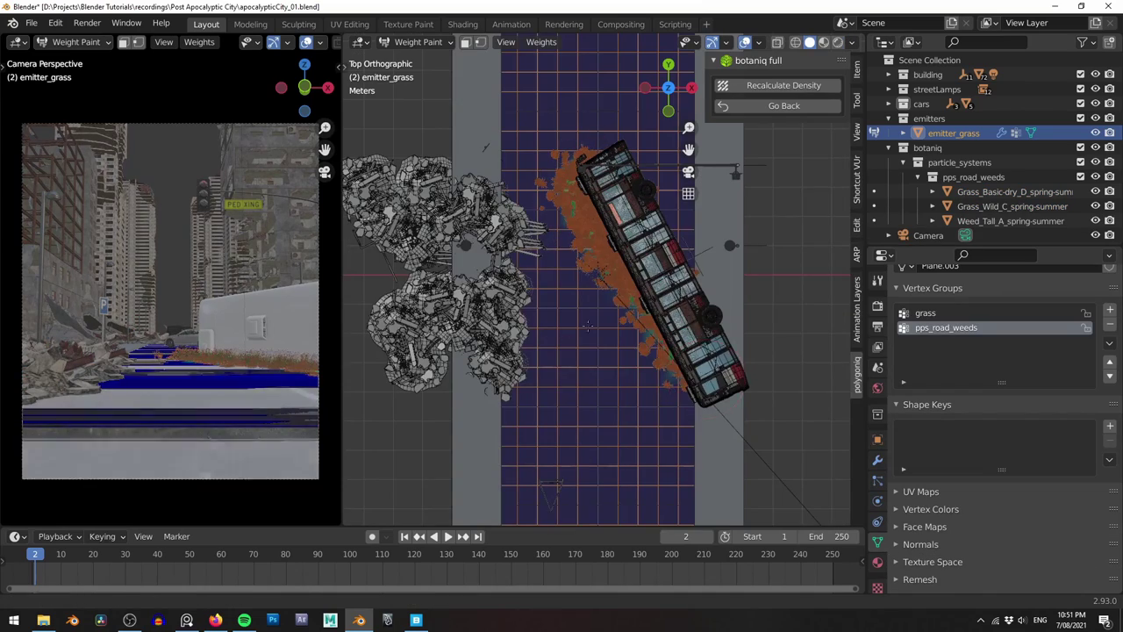
# Paint the road weeds density along the road beside the rubble piles, resizing the brush as needed
pyautogui.scroll(2, 578, 272)
pyautogui.moveTo(527, 180); pyautogui.dragTo(519, 478)
pyautogui.keyDown('shift'); pyautogui.moveTo(613, 483); pyautogui.dragTo(559, 308, button='middle'); pyautogui.keyUp('shift')
pyautogui.press('f')
pyautogui.click(515, 322)
pyautogui.moveTo(515, 322)
pyautogui.mouseDown()
pyautogui.moveTo(517, 308)
pyautogui.moveTo(569, 374)
pyautogui.mouseUp()
pyautogui.keyDown('alt'); pyautogui.moveTo(533, 237); pyautogui.dragTo(537, 380, button='middle'); pyautogui.keyUp('alt')
pyautogui.keyDown('alt'); pyautogui.moveTo(537, 70); pyautogui.dragTo(537, 360, button='middle'); pyautogui.keyUp('alt')
# Paint road weeds density on the road around the abandoned car
pyautogui.moveTo(634, 285)
pyautogui.keyDown('shift'); pyautogui.mouseDown(button='middle')
pyautogui.moveTo(572, 449)
pyautogui.moveTo(623, 498)
pyautogui.mouseUp(button='middle'); pyautogui.keyUp('shift')
pyautogui.moveTo(478, 176); pyautogui.dragTo(702, 167)
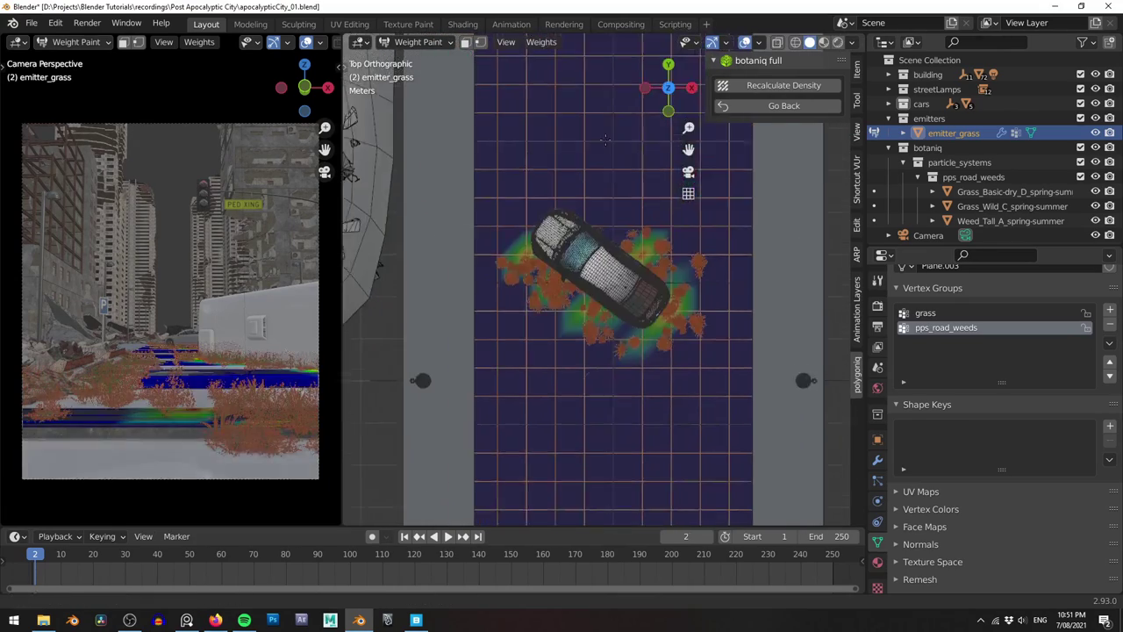
pyautogui.scroll(-3, 605, 139)
pyautogui.keyDown('shift'); pyautogui.moveTo(601, 478); pyautogui.dragTo(574, 177, button='middle'); pyautogui.keyUp('shift')
pyautogui.scroll(2, 589, 216)
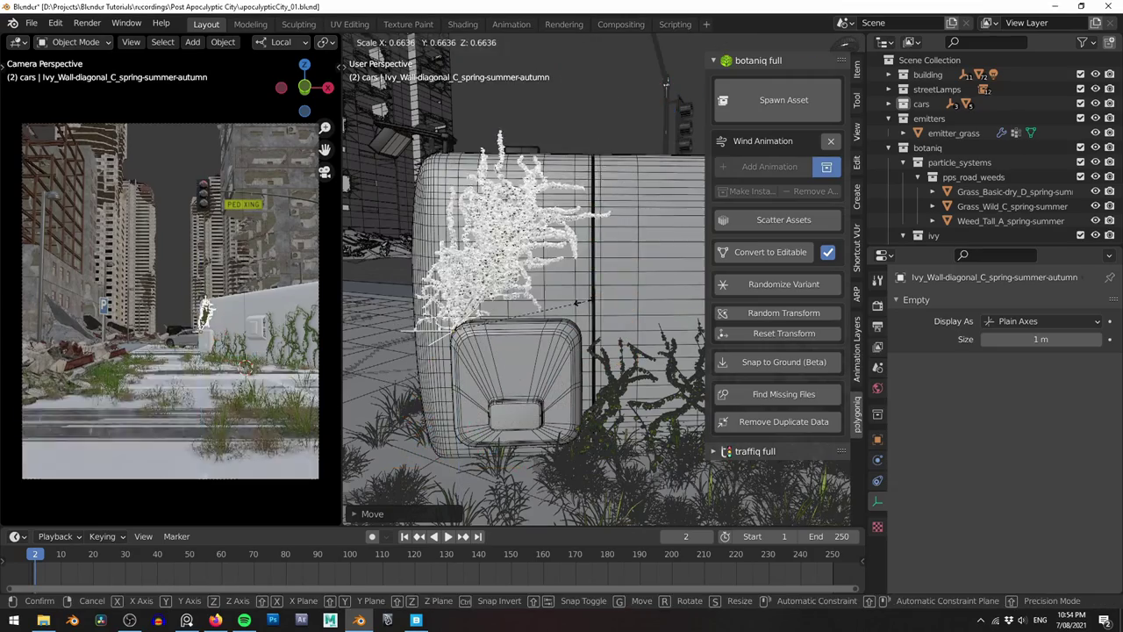
# Scale the Wall diagonal (C) ivy and move it onto the upper end corner of the bus
pyautogui.press('s')
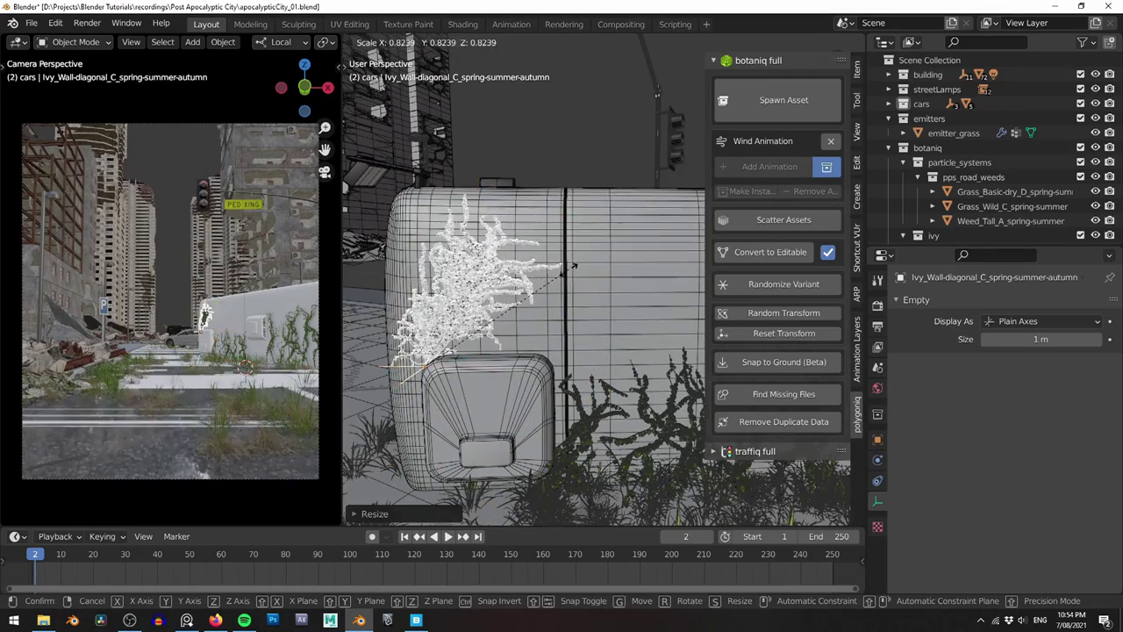
pyautogui.click(569, 274)
pyautogui.scroll(-3, 558, 282)
pyautogui.click(479, 272)
pyautogui.press('g')
pyautogui.click(505, 281)
pyautogui.keyDown('shift'); pyautogui.moveTo(557, 283); pyautogui.dragTo(509, 296, button='middle'); pyautogui.keyUp('shift')
# Spawn the Hanging (B) ivy from the botaniq ivy category
pyautogui.click(780, 99)
pyautogui.click(755, 219)
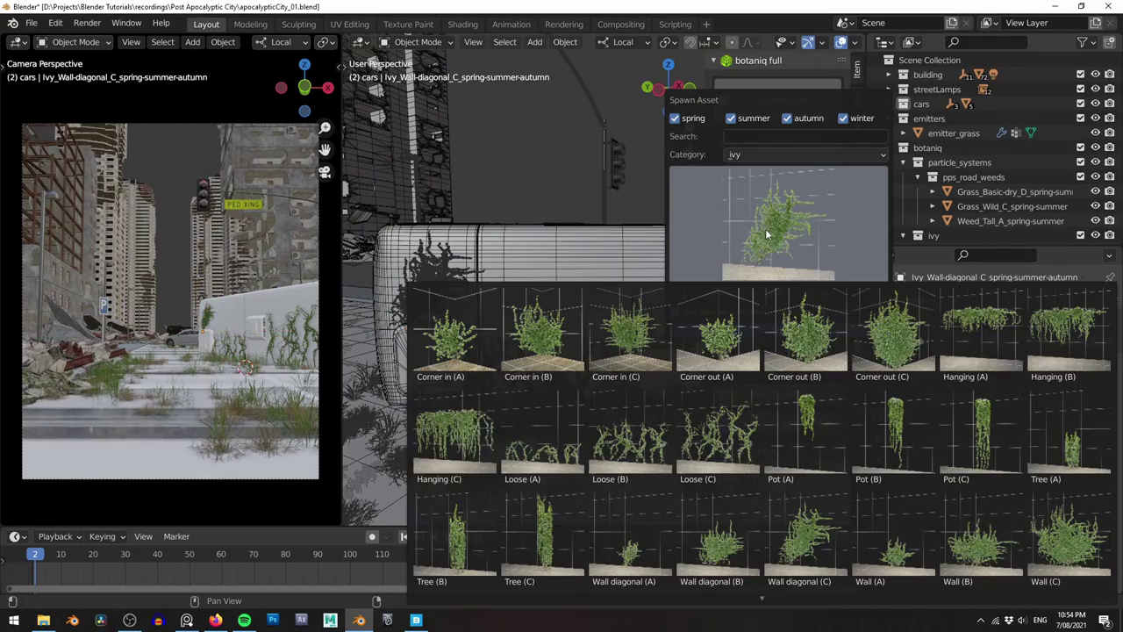
pyautogui.click(981, 332)
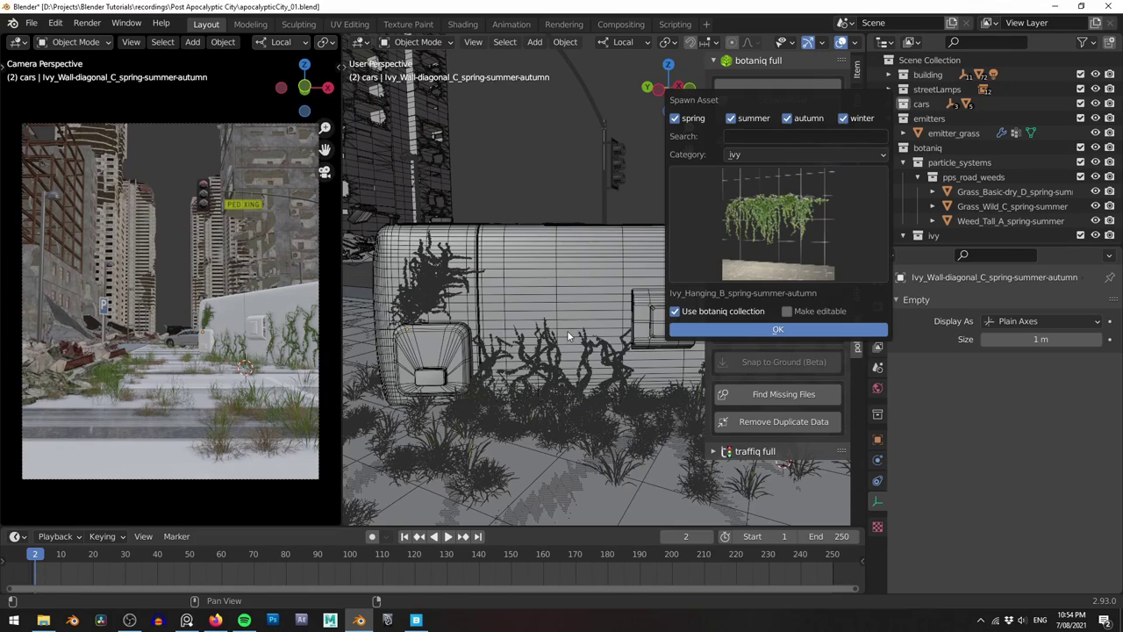
pyautogui.press('Return')
# Rotate the hanging ivy to match the bus's angle and move it against the bus in top view
pyautogui.press('KP_7')
pyautogui.press('r')
pyautogui.click(526, 337)
pyautogui.press('g')
pyautogui.click(540, 265)
# Undo the last adjustment of the hanging ivy, then reposition and rescale it to drape over the bus's edge
pyautogui.moveTo(541, 290); pyautogui.dragTo(566, 175, button='middle')
pyautogui.click(564, 282)
pyautogui.moveTo(564, 283); pyautogui.dragTo(555, 298, button='middle')
pyautogui.hotkey('ctrl', 'z')
pyautogui.moveTo(555, 303); pyautogui.dragTo(559, 329)
pyautogui.press('s')
pyautogui.click(559, 393)
pyautogui.click(553, 274)
# Make a linked duplicate of the hanging ivy along the bus on its local X axis and randomize its variant
pyautogui.moveTo(553, 274); pyautogui.dragTo(395, 267, button='middle')
pyautogui.click(567, 250)
pyautogui.hotkey('alt', 'd')
pyautogui.press('x')
pyautogui.click(629, 195)
pyautogui.keyDown('shift'); pyautogui.moveTo(631, 195); pyautogui.dragTo(605, 207, button='middle'); pyautogui.keyUp('shift')
pyautogui.click(772, 285)
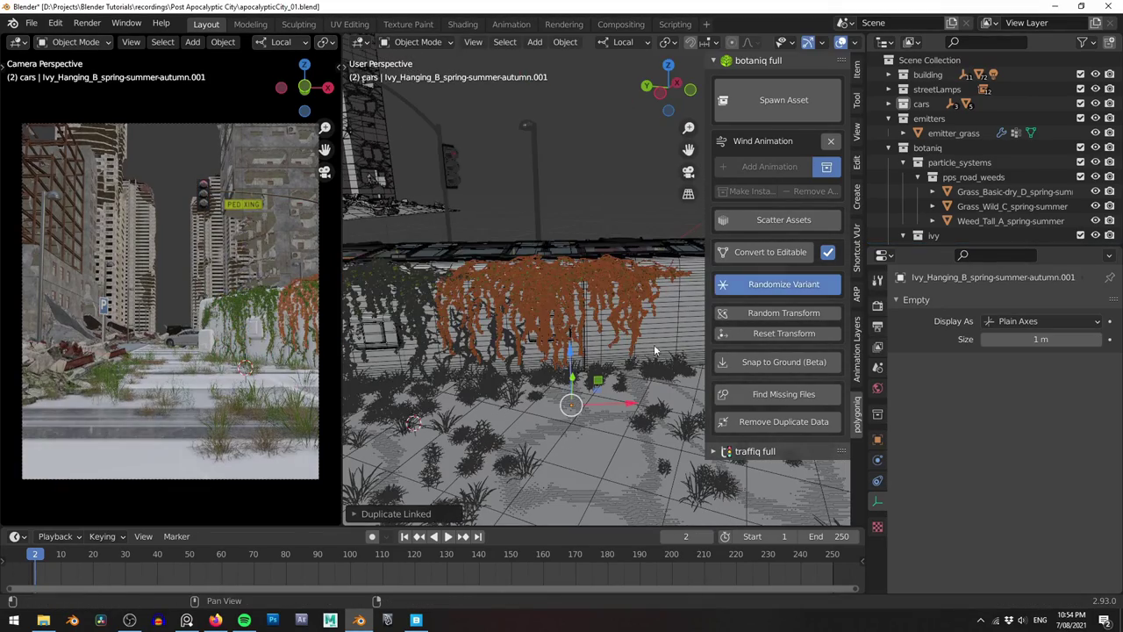
# Adjust the height of the individual hanging ivies along the upper edge of the bus
pyautogui.hotkey('alt', 'a')
pyautogui.click(496, 300)
pyautogui.moveTo(571, 355); pyautogui.dragTo(571, 348)
pyautogui.click(456, 278)
pyautogui.hotkey('alt', 'a')
pyautogui.keyDown('shift'); pyautogui.moveTo(377, 286); pyautogui.dragTo(560, 281, button='middle'); pyautogui.keyUp('shift')
pyautogui.click(560, 282)
pyautogui.moveTo(581, 349); pyautogui.dragTo(581, 357)
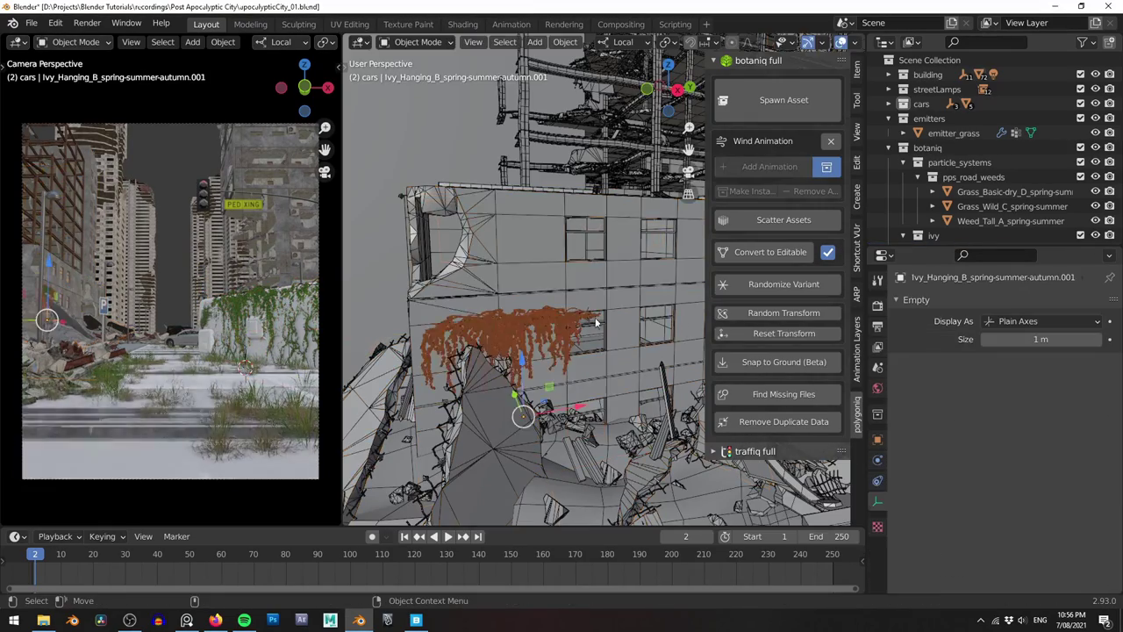
# Move a hanging ivy onto the ruined building's roof edge and add linked copies with randomized variants along it
pyautogui.press('g')
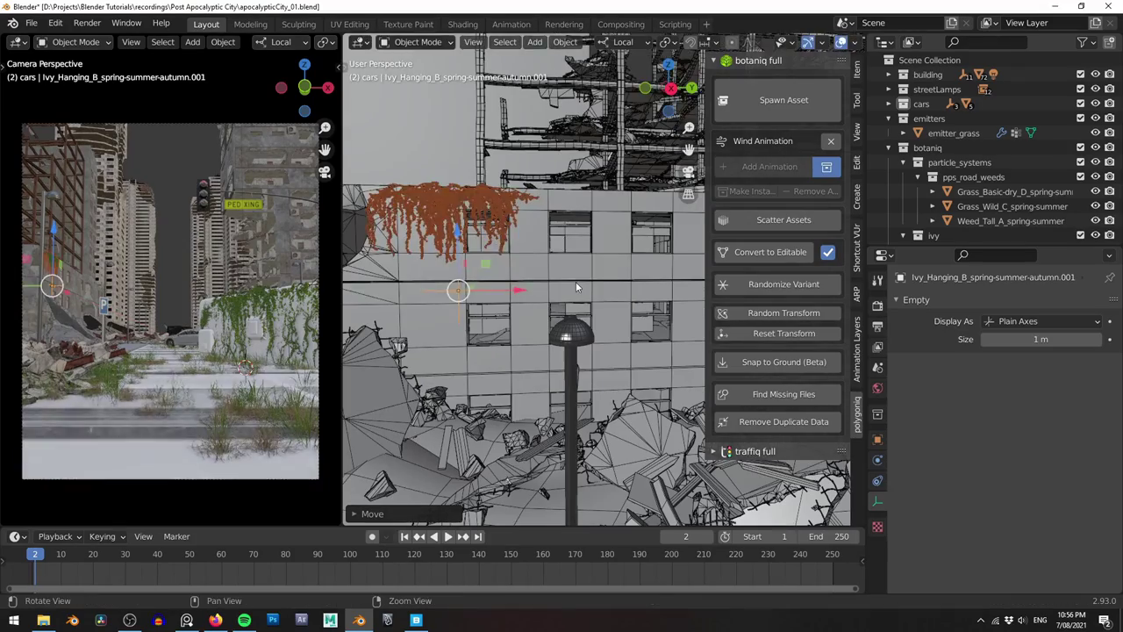
pyautogui.hotkey('shift', 'd')
pyautogui.press('x')
pyautogui.click(717, 288)
pyautogui.click(773, 284)
pyautogui.click(779, 286)
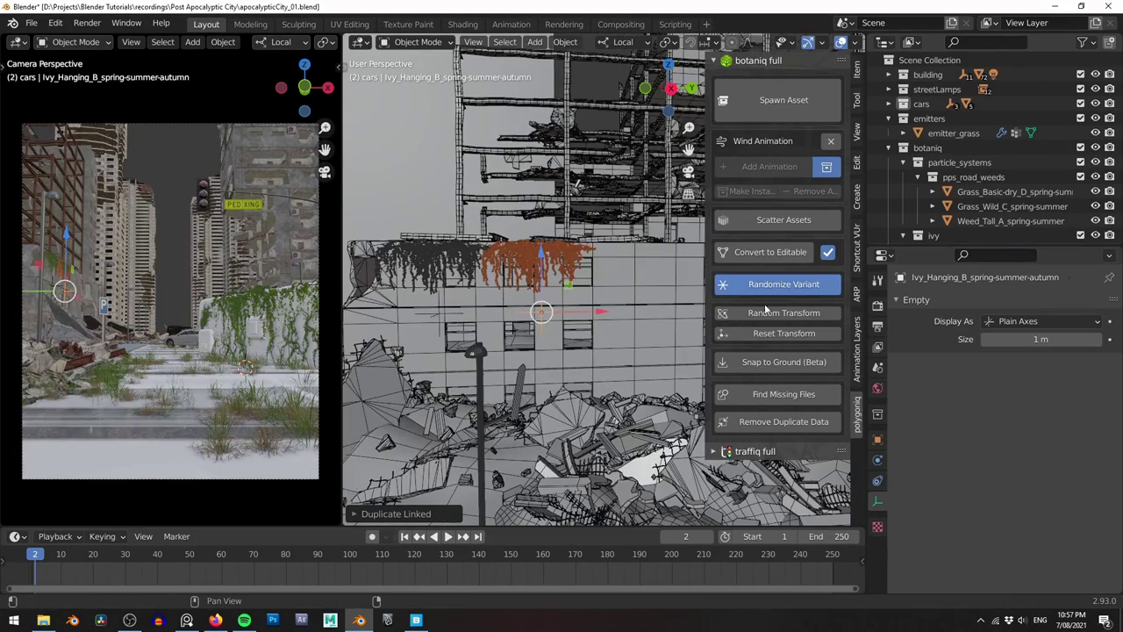
pyautogui.click(772, 283)
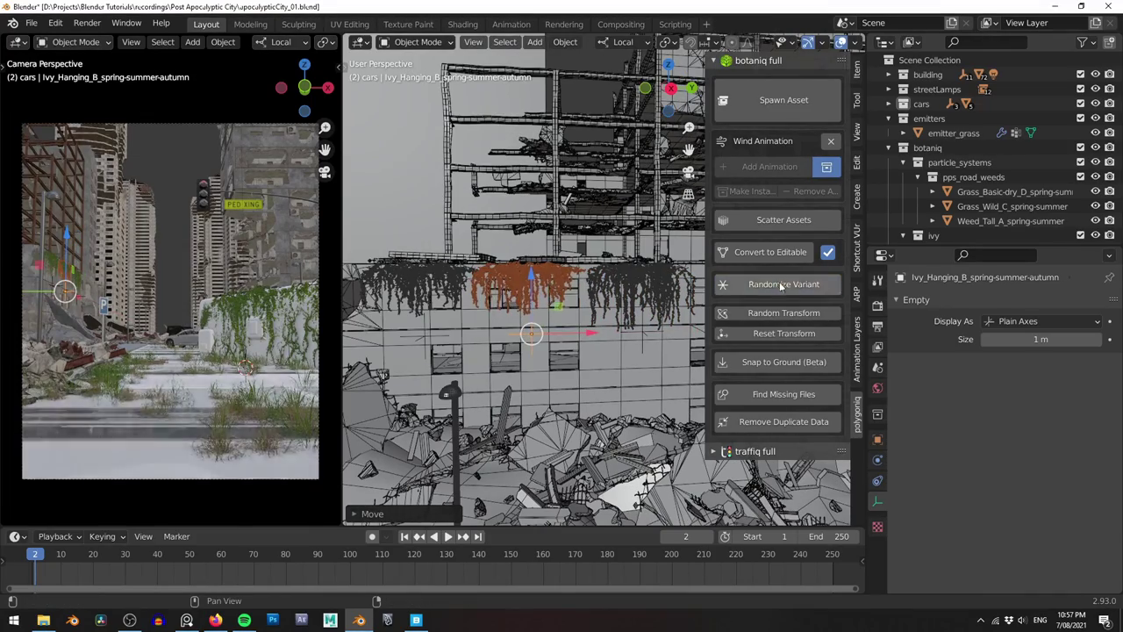
pyautogui.click(777, 285)
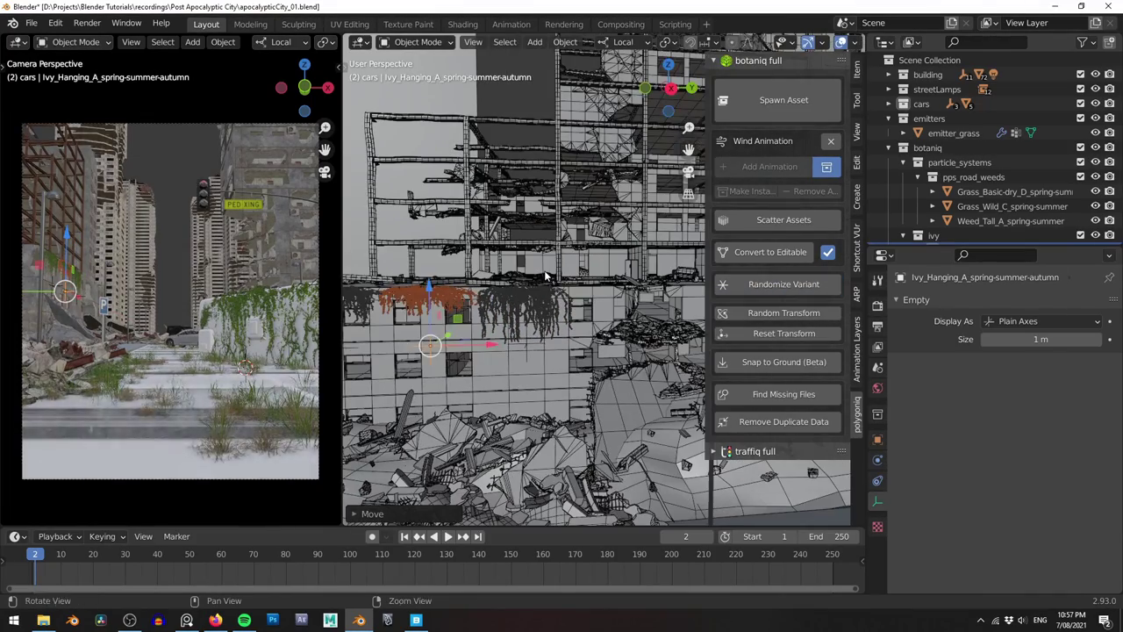
# Add another linked hanging ivy along the building's roof edge and scale it
pyautogui.hotkey('alt', 'd')
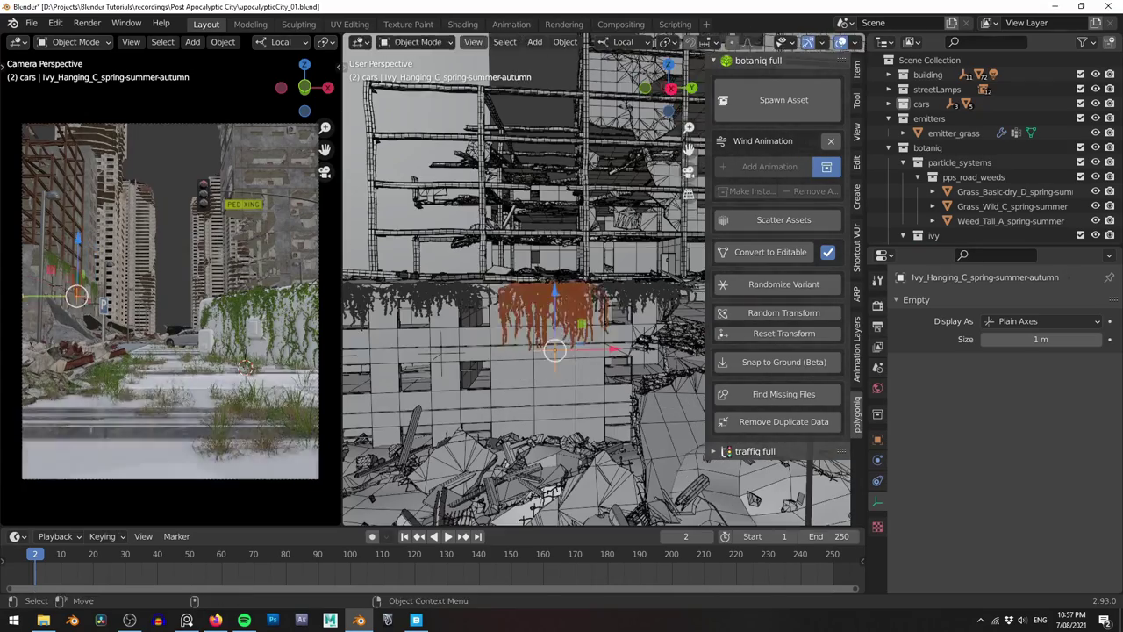
pyautogui.press('s')
pyautogui.click(554, 288)
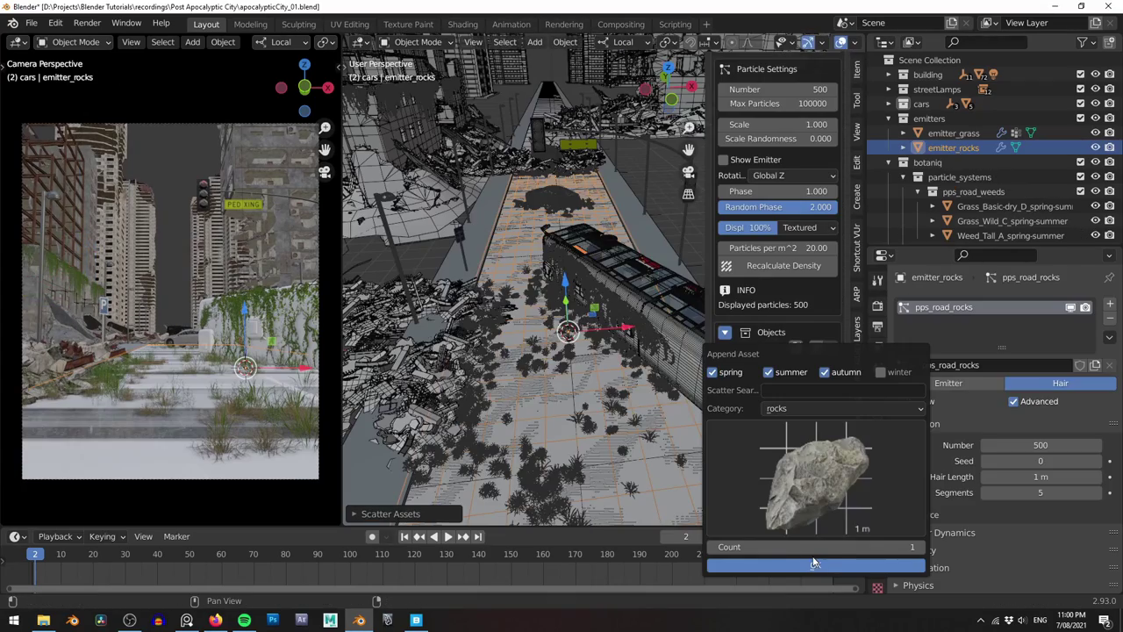
# Add the Granite Photoscan (C) rock to the pps_road_rocks scatter and set the particle scale to 0.1
pyautogui.click(814, 562)
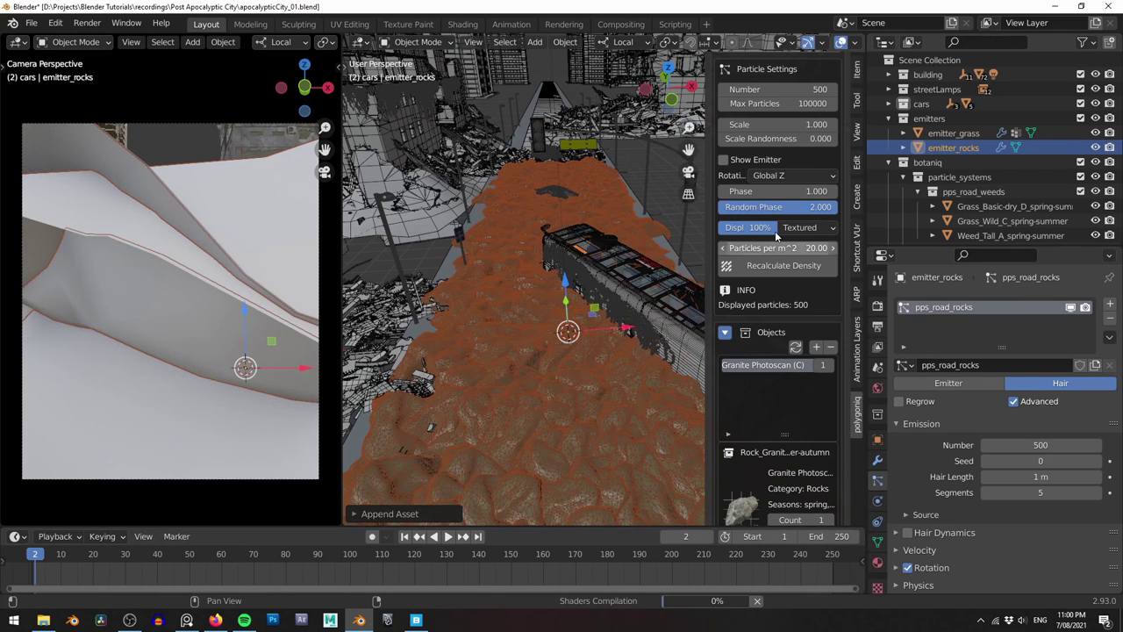
pyautogui.click(786, 127)
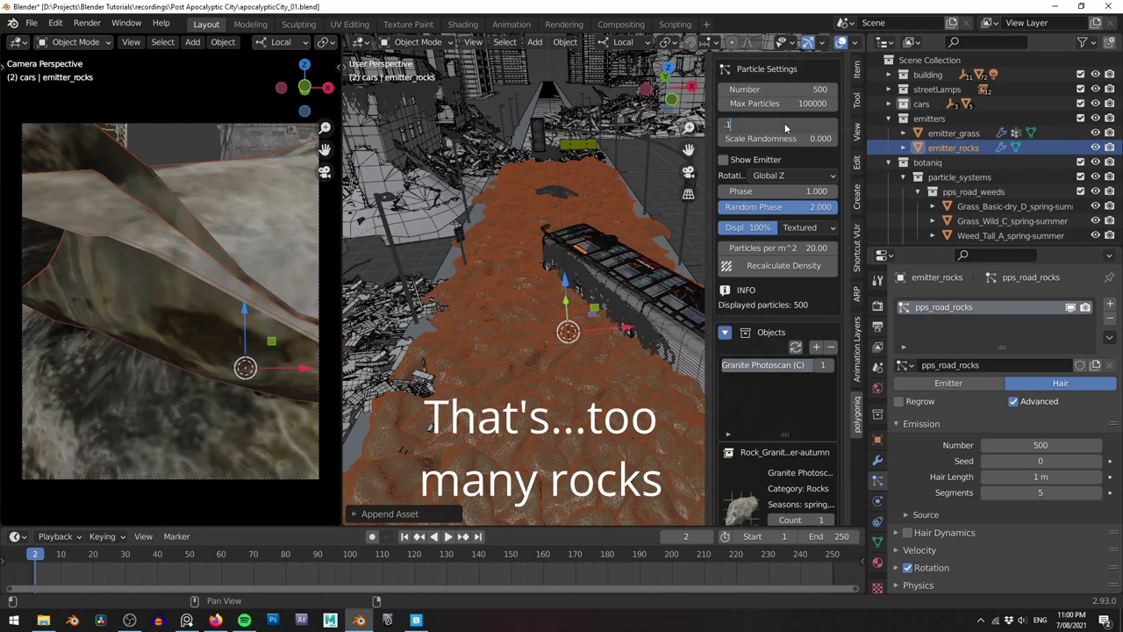
pyautogui.write('.1')
pyautogui.press('Return')
# Add another Granite Photoscan rock to the pps_road_rocks scatter
pyautogui.scroll(-3, 797, 380)
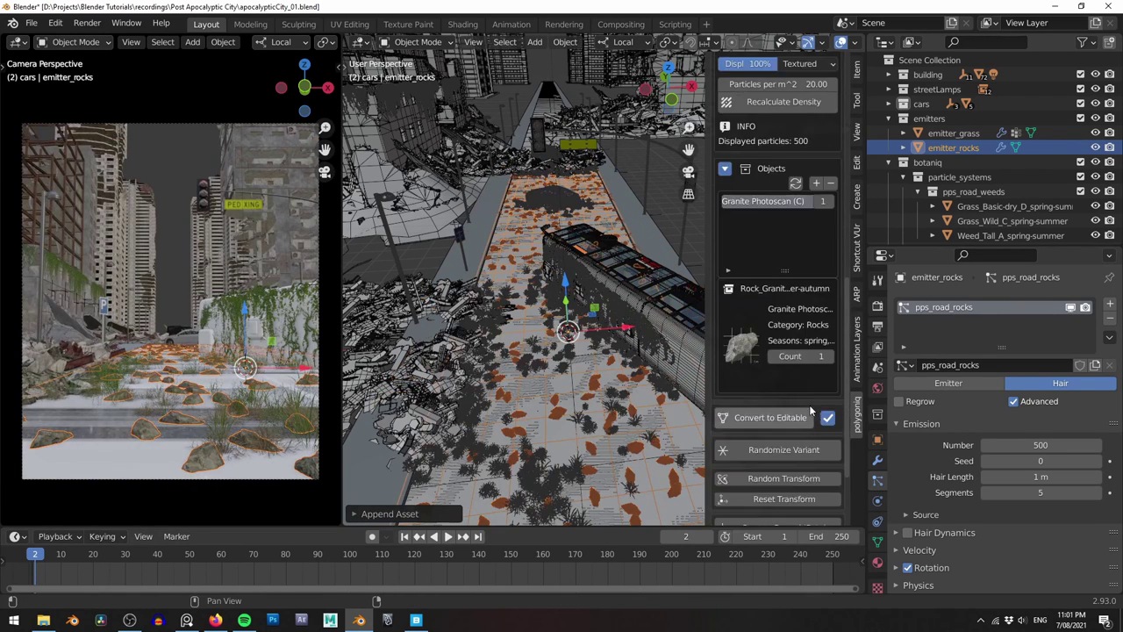
pyautogui.click(821, 277)
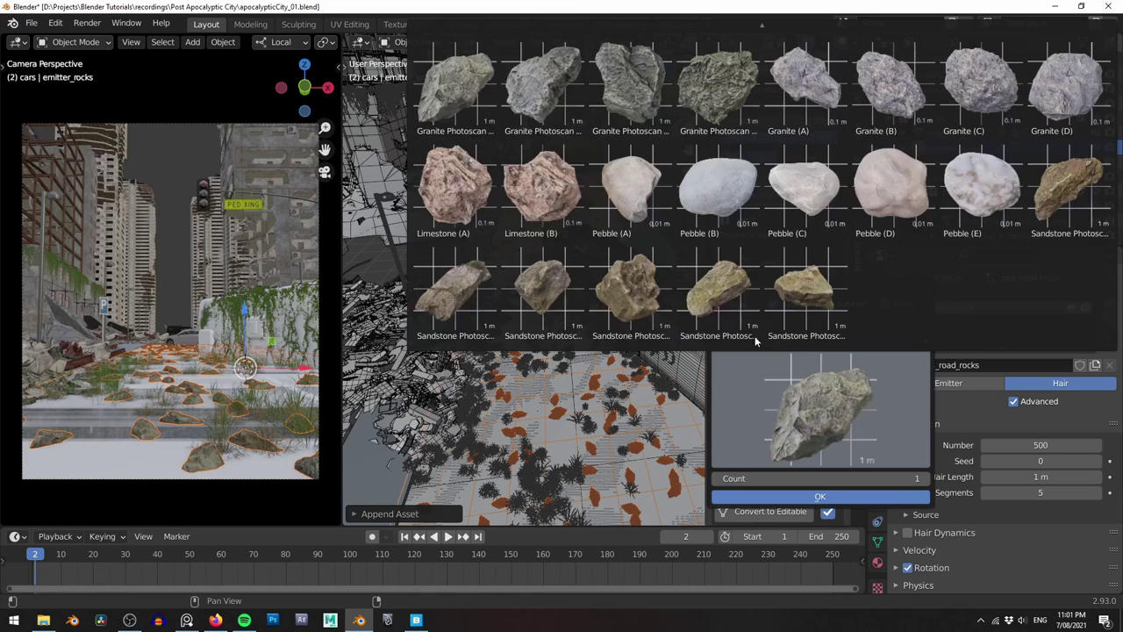
pyautogui.click(554, 103)
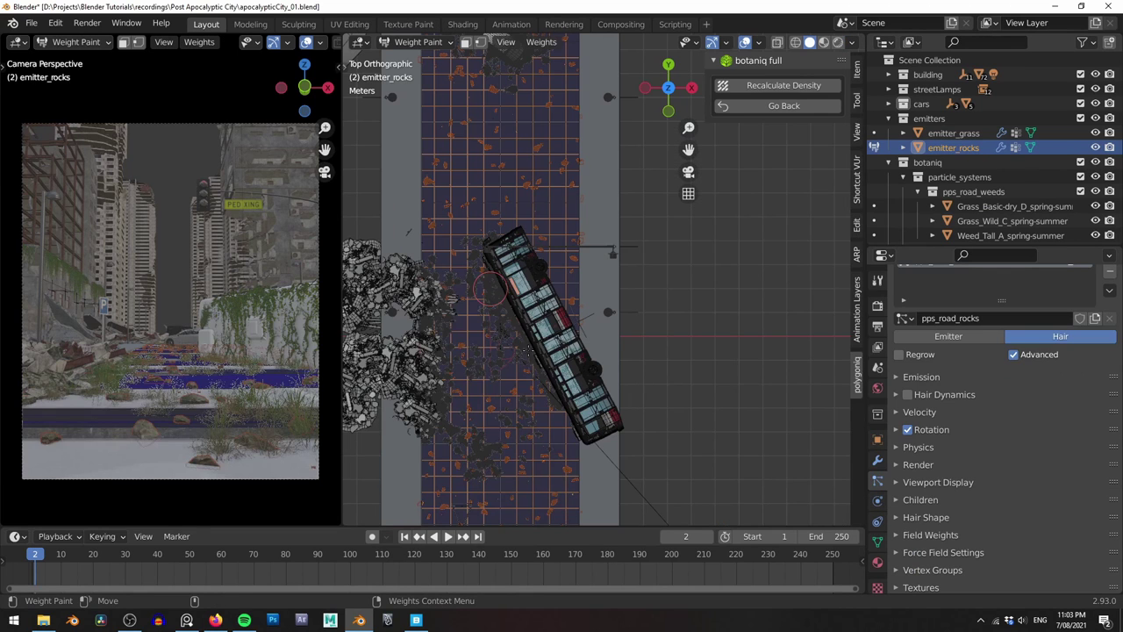
# Paint the rock density on the road between the rubble and the bus, and farther up the road
pyautogui.moveTo(490, 289); pyautogui.dragTo(516, 428)
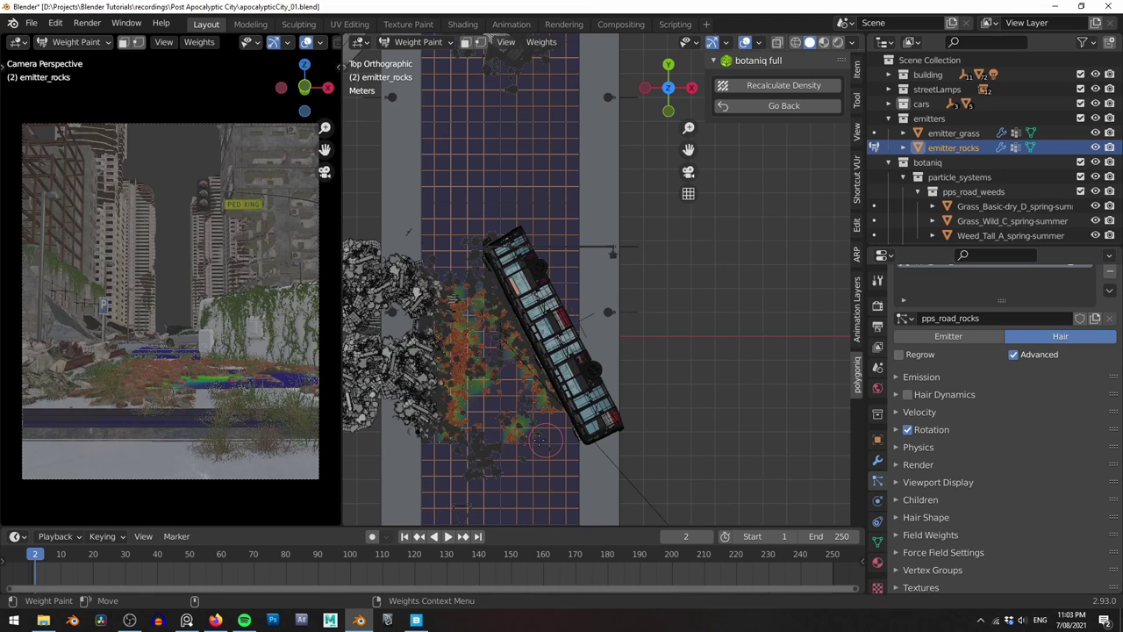
pyautogui.keyDown('shift'); pyautogui.moveTo(500, 289); pyautogui.dragTo(527, 406, button='middle'); pyautogui.keyUp('shift')
pyautogui.moveTo(507, 186); pyautogui.dragTo(528, 193)
pyautogui.click(462, 331)
pyautogui.click(461, 237)
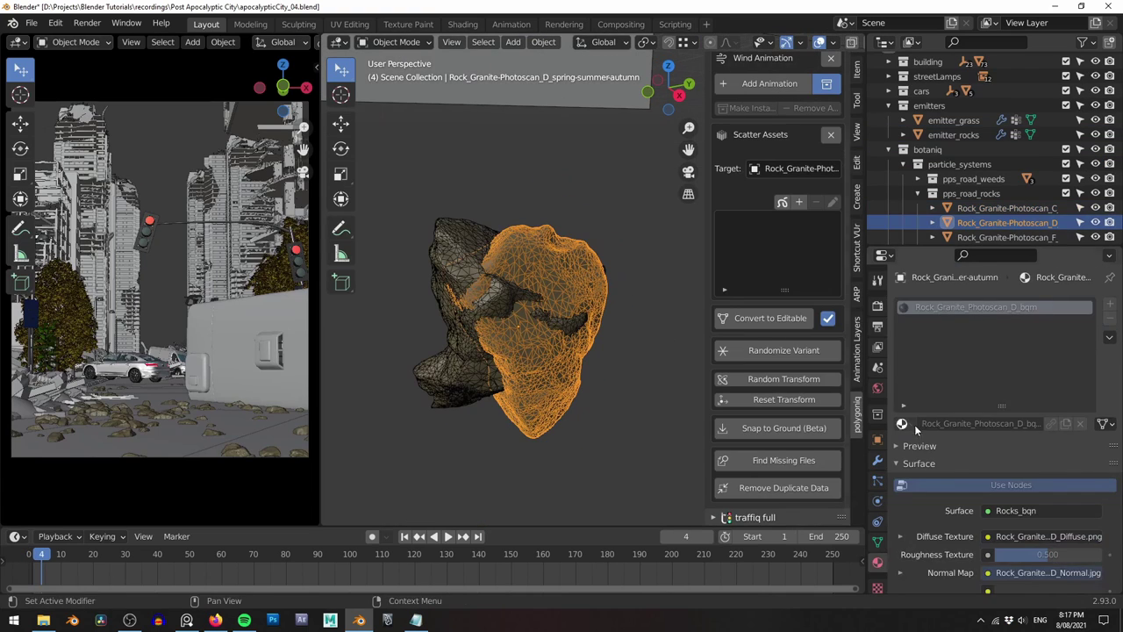
# Compare the granite rock's mesh with its modifiers toggled and remove its Subdivision modifier, leaving the Decimate modifier
pyautogui.click(877, 460)
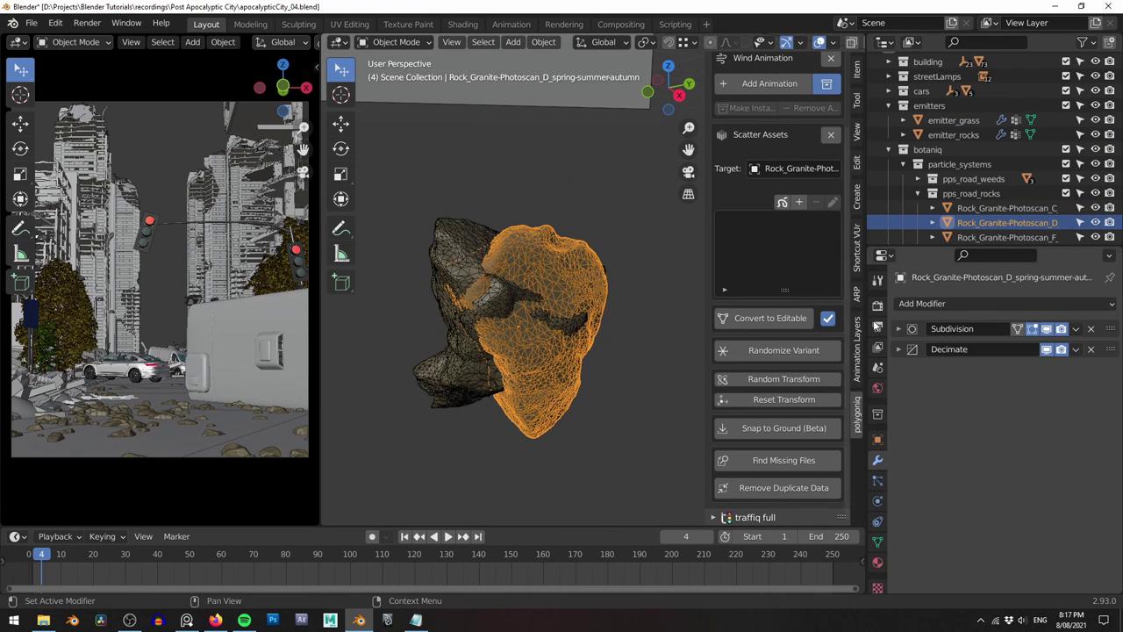
pyautogui.scroll(2, 607, 326)
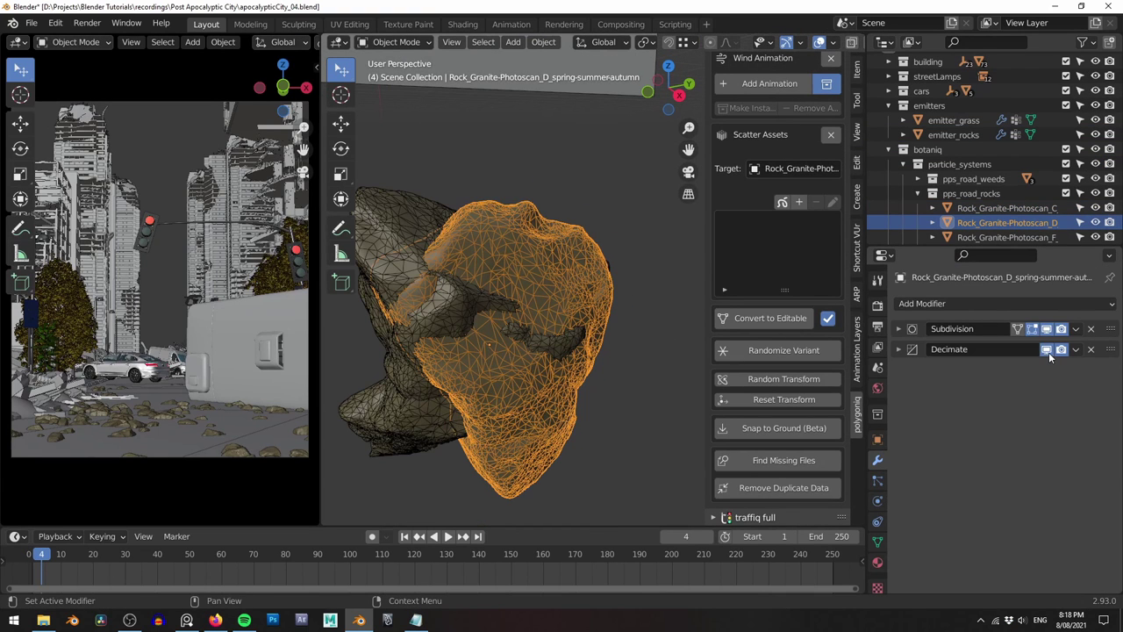
pyautogui.click(1049, 352)
pyautogui.click(1048, 352)
pyautogui.click(899, 330)
pyautogui.click(899, 330)
pyautogui.click(1047, 329)
pyautogui.click(1090, 330)
pyautogui.click(1046, 330)
pyautogui.click(1046, 330)
pyautogui.click(898, 331)
pyautogui.click(898, 330)
# Select the granite rocks together and bring up the link options for transferring data from the active rock
pyautogui.keyDown('alt'); pyautogui.moveTo(478, 306); pyautogui.dragTo(435, 289); pyautogui.keyUp('alt')
pyautogui.click(428, 228)
pyautogui.keyDown('alt'); pyautogui.moveTo(428, 228); pyautogui.dragTo(566, 329); pyautogui.keyUp('alt')
pyautogui.keyDown('shift'); pyautogui.click(427, 463); pyautogui.keyUp('shift')
pyautogui.keyDown('shift'); pyautogui.click(575, 321); pyautogui.keyUp('shift')
pyautogui.hotkey('ctrl', 'l')
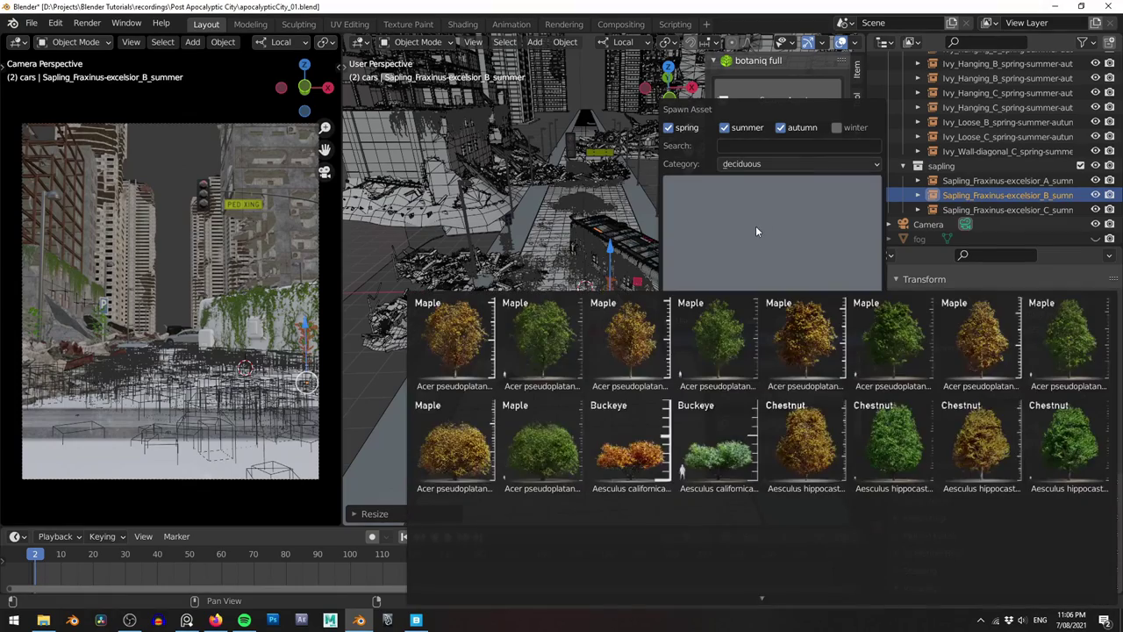
# Spawn the autumn Acer pseudoplatanus tree from the deciduous assets and scale it to 0.25
pyautogui.click(980, 339)
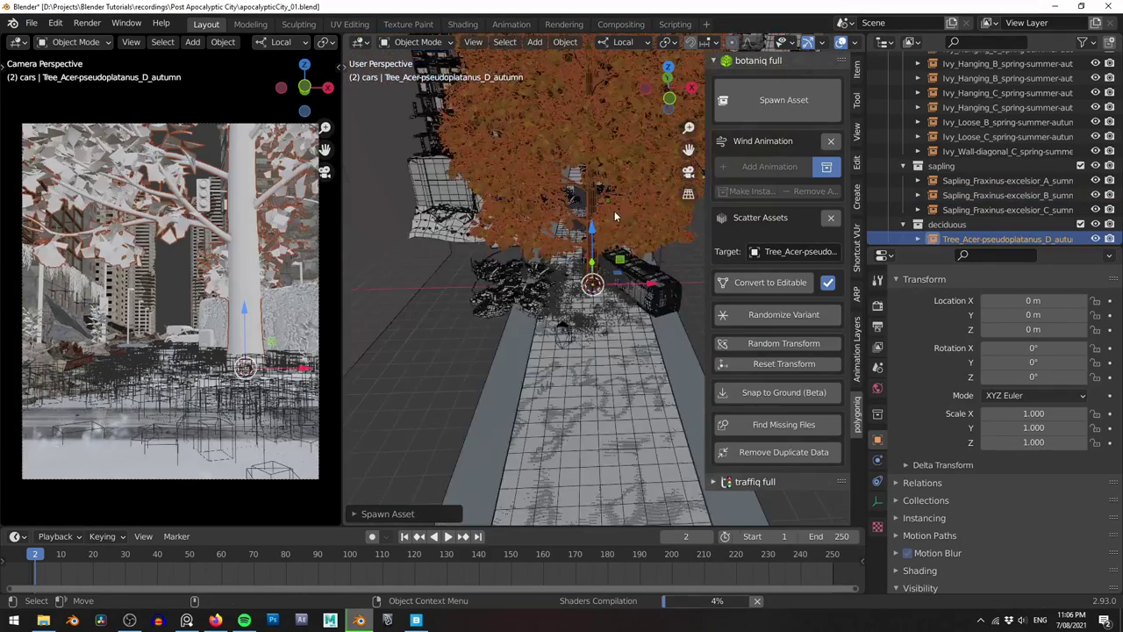
pyautogui.scroll(-3, 640, 211)
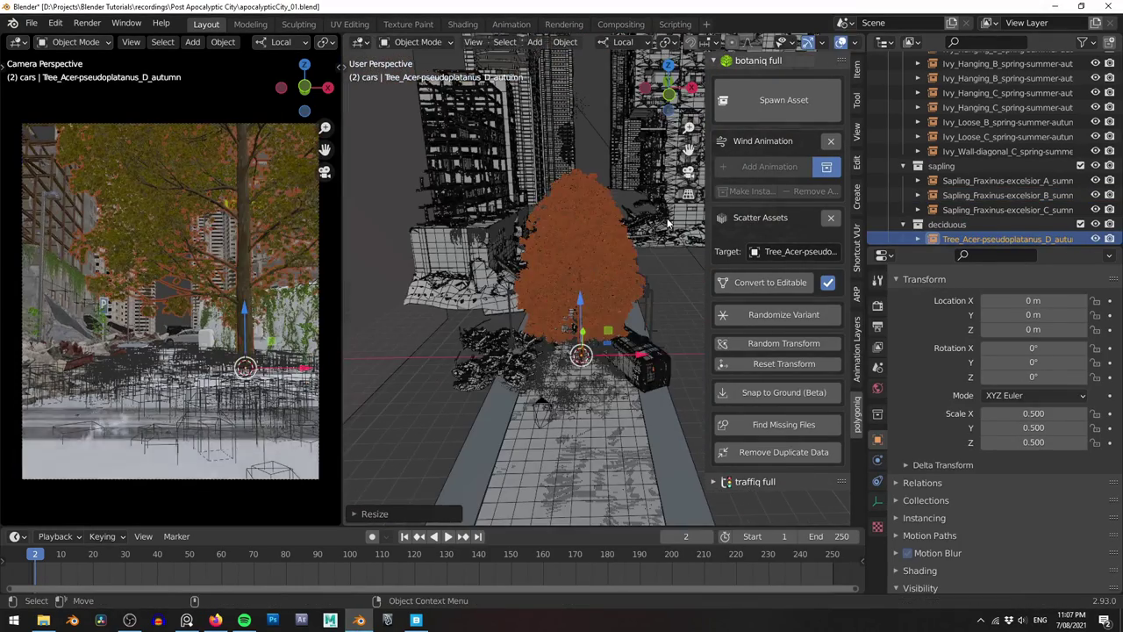
pyautogui.write('s.25')
pyautogui.press('Return')
# Position the autumn tree from the top view on the sidewalk between the wrecked car and the far rubble
pyautogui.press('KP_7')
pyautogui.press('g')
pyautogui.click(548, 163)
pyautogui.scroll(-3, 548, 163)
pyautogui.keyDown('shift'); pyautogui.moveTo(547, 162); pyautogui.dragTo(556, 258, button='middle'); pyautogui.keyUp('shift')
pyautogui.press('g')
pyautogui.scroll(4, 513, 193)
pyautogui.click(562, 81)
pyautogui.scroll(-4, 642, 438)
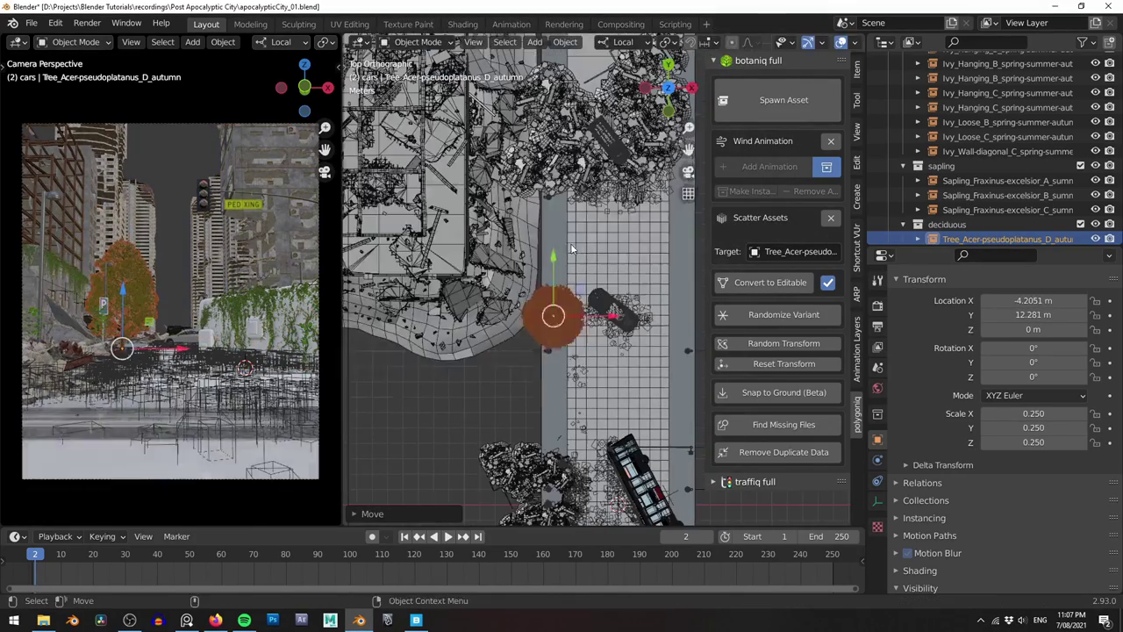
pyautogui.press('g')
pyautogui.click(568, 417)
pyautogui.keyDown('shift'); pyautogui.moveTo(633, 300); pyautogui.dragTo(557, 281, button='middle'); pyautogui.keyUp('shift')
pyautogui.press('g')
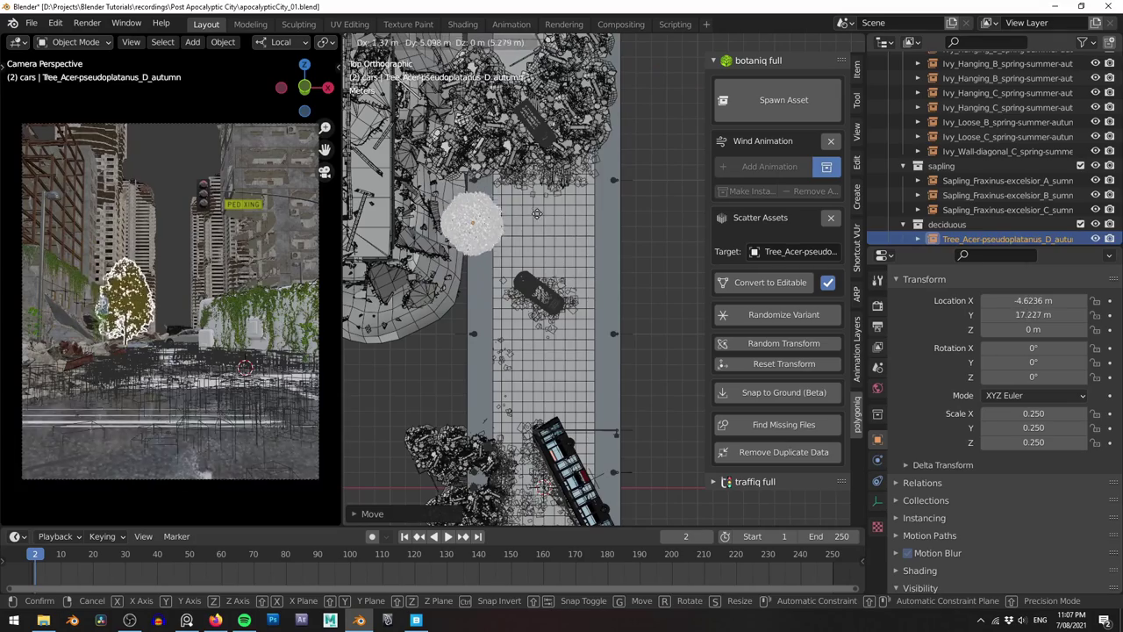
pyautogui.click(578, 235)
# Duplicate the autumn tree along the X axis onto the opposite sidewalk
pyautogui.keyDown('shift'); pyautogui.moveTo(578, 235); pyautogui.dragTo(539, 237, button='middle'); pyautogui.keyUp('shift')
pyautogui.hotkey('shift', 'd')
pyautogui.press('x')
pyautogui.click(604, 261)
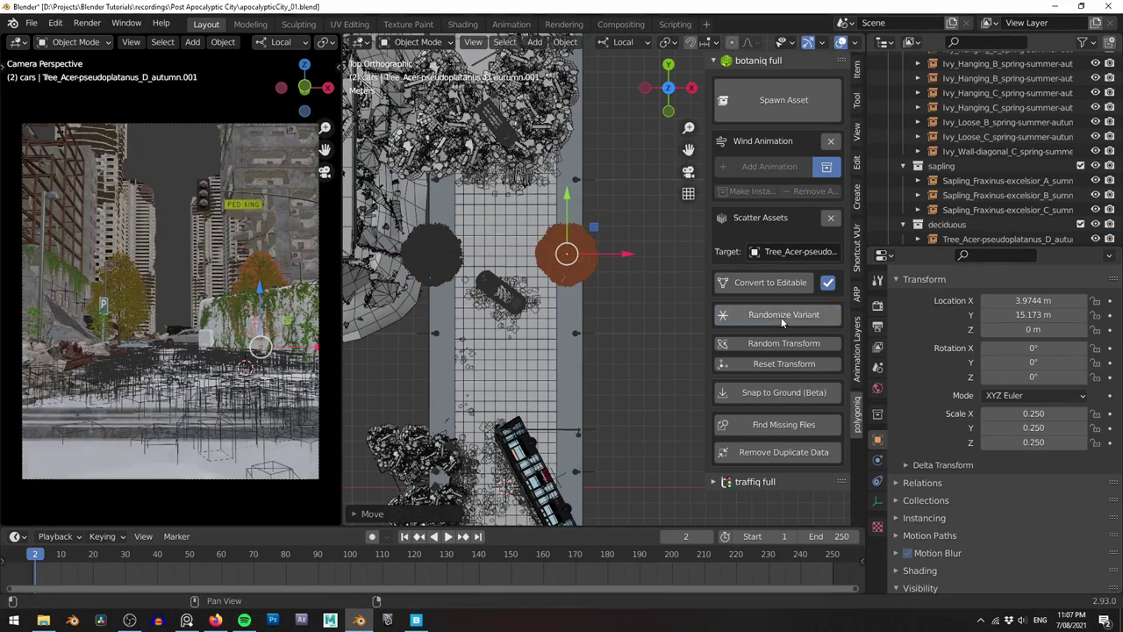
# Set snapping to Vertex and move the plane onto the ruined tower's facade
pyautogui.click(712, 42)
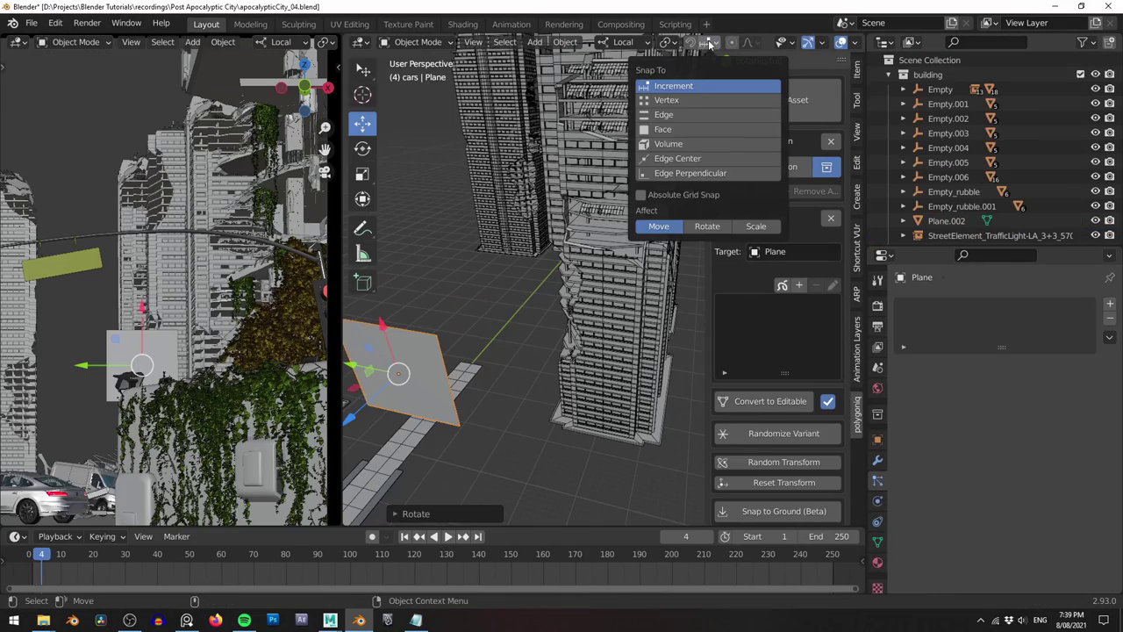
pyautogui.click(675, 102)
pyautogui.press('g')
pyautogui.keyDown('ctrl'); pyautogui.click(605, 337); pyautogui.keyUp('ctrl')
pyautogui.moveTo(606, 337)
pyautogui.mouseDown(button='middle')
pyautogui.moveTo(672, 251)
pyautogui.moveTo(577, 333)
pyautogui.moveTo(608, 357)
pyautogui.mouseUp(button='middle')
pyautogui.scroll(3, 576, 333)
pyautogui.moveTo(609, 358); pyautogui.dragTo(624, 373)
# Edit the plane's mesh, moving its side, upper and lower edges to fit the tower's facade
pyautogui.press('Tab')
pyautogui.moveTo(624, 372); pyautogui.dragTo(561, 307, button='middle')
pyautogui.click(479, 324)
pyautogui.moveTo(420, 321); pyautogui.dragTo(478, 319)
pyautogui.click(581, 243)
pyautogui.moveTo(580, 185); pyautogui.dragTo(578, 106)
pyautogui.moveTo(578, 110); pyautogui.dragTo(589, 79, button='middle')
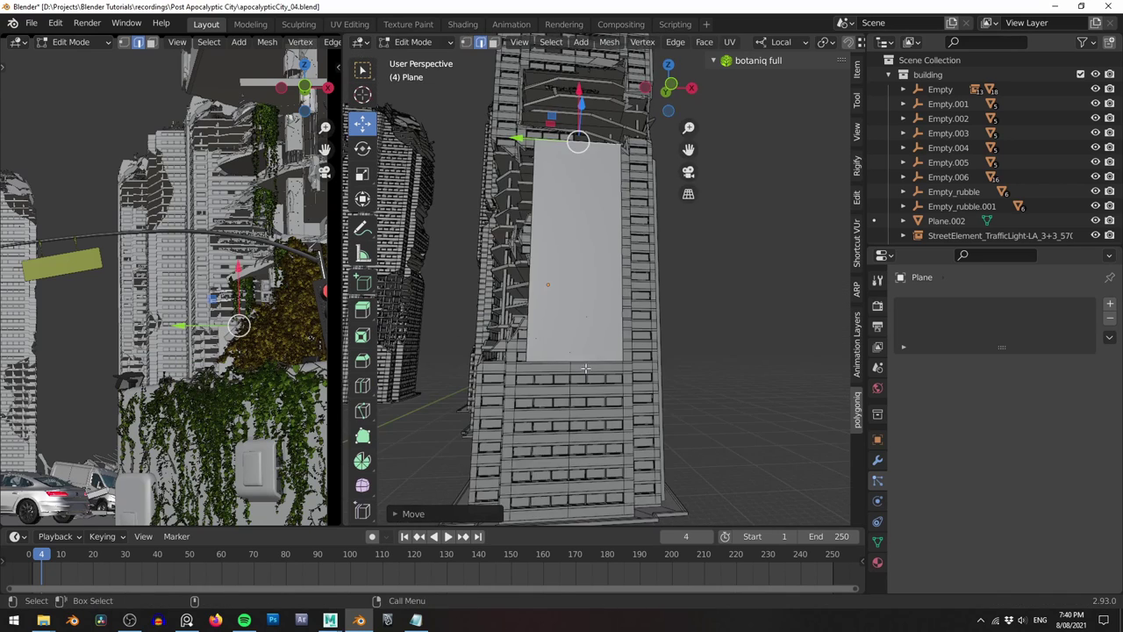
pyautogui.moveTo(574, 342); pyautogui.dragTo(586, 285, button='middle')
pyautogui.click(586, 292)
pyautogui.moveTo(587, 241); pyautogui.dragTo(587, 294)
# Add a loop cut to the facade plane
pyautogui.click(558, 345)
pyautogui.hotkey('ctrl', 'r')
pyautogui.click(538, 352)
pyautogui.moveTo(539, 351); pyautogui.dragTo(693, 312, button='middle')
pyautogui.click(543, 348)
# Select the facade plane's face in face selection mode and extrude it
pyautogui.moveTo(559, 301); pyautogui.dragTo(624, 289, button='middle')
pyautogui.scroll(1, 624, 294)
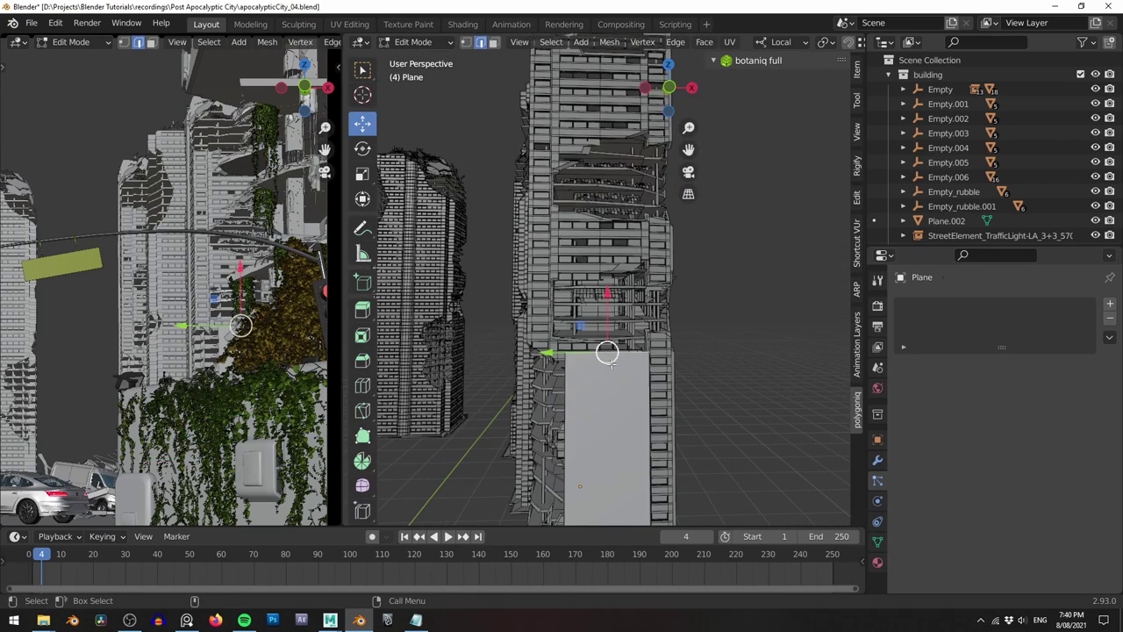
pyautogui.press('3')
pyautogui.click(618, 377)
pyautogui.press('e')
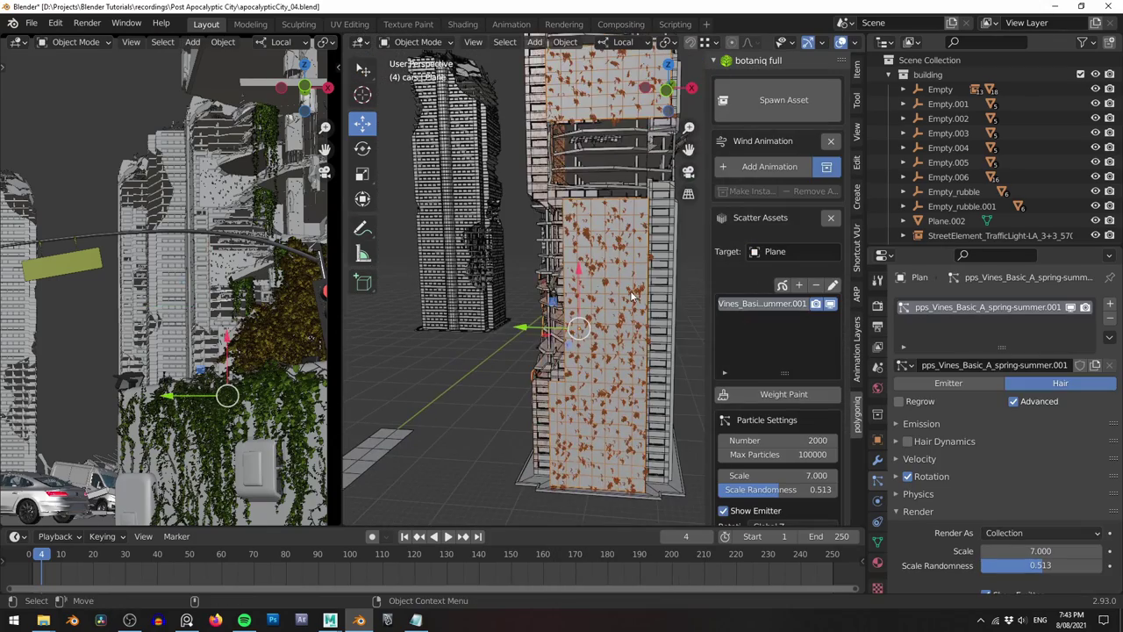
# Weight paint the vine scatter's density on the lower part of the tower's facade plane
pyautogui.scroll(2, 635, 263)
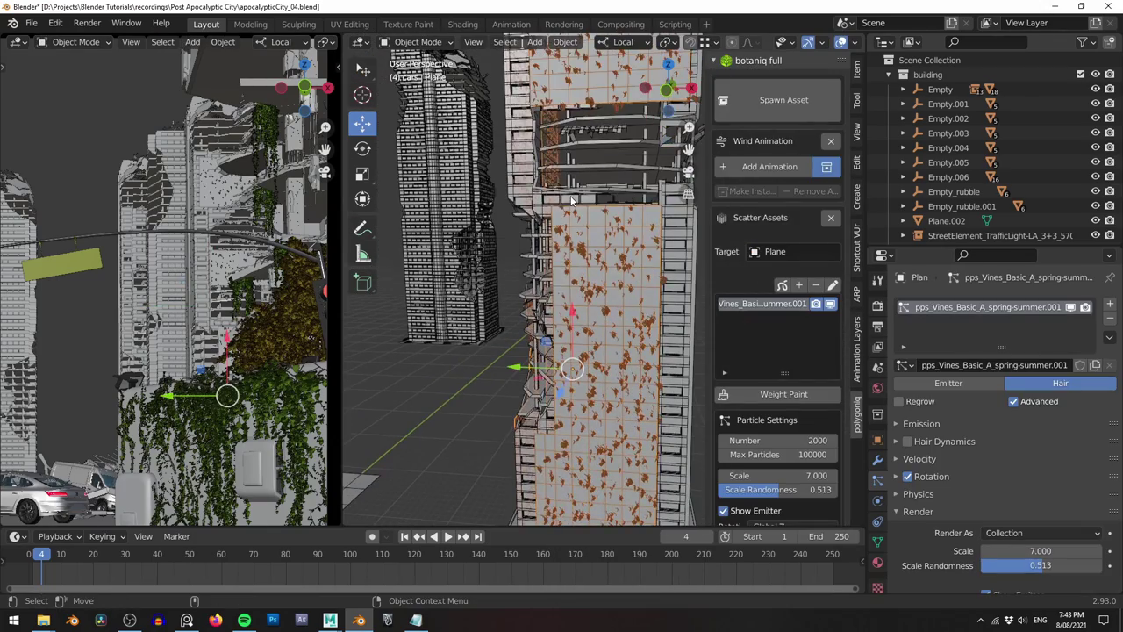
pyautogui.click(784, 394)
pyautogui.moveTo(586, 230); pyautogui.dragTo(586, 264)
pyautogui.keyDown('shift'); pyautogui.moveTo(579, 299); pyautogui.dragTo(576, 258, button='middle'); pyautogui.keyUp('shift')
pyautogui.moveTo(577, 258); pyautogui.dragTo(572, 274)
pyautogui.keyDown('shift'); pyautogui.moveTo(569, 408); pyautogui.dragTo(557, 334, button='middle'); pyautogui.keyUp('shift')
pyautogui.scroll(1, 557, 334)
pyautogui.moveTo(558, 353); pyautogui.dragTo(519, 371)
pyautogui.moveTo(563, 258); pyautogui.dragTo(625, 285)
pyautogui.moveTo(633, 393)
pyautogui.mouseDown()
pyautogui.moveTo(641, 465)
pyautogui.moveTo(537, 491)
pyautogui.mouseUp()
# Continue weight painting the vine density higher up the tower's facade plane
pyautogui.keyDown('shift'); pyautogui.moveTo(579, 158); pyautogui.dragTo(546, 478, button='middle'); pyautogui.keyUp('shift')
pyautogui.moveTo(614, 386); pyautogui.dragTo(610, 408)
pyautogui.keyDown('shift'); pyautogui.moveTo(561, 202); pyautogui.dragTo(574, 283, button='middle'); pyautogui.keyUp('shift')
pyautogui.moveTo(494, 259)
pyautogui.mouseDown()
pyautogui.moveTo(591, 298)
pyautogui.moveTo(580, 224)
pyautogui.moveTo(648, 279)
pyautogui.mouseUp()
pyautogui.keyDown('shift'); pyautogui.moveTo(633, 280); pyautogui.dragTo(658, 403, button='middle'); pyautogui.keyUp('shift')
pyautogui.keyDown('shift'); pyautogui.moveTo(571, 193); pyautogui.dragTo(572, 341, button='middle'); pyautogui.keyUp('shift')
pyautogui.moveTo(481, 151)
pyautogui.mouseDown()
pyautogui.moveTo(491, 282)
pyautogui.moveTo(614, 281)
pyautogui.mouseUp()
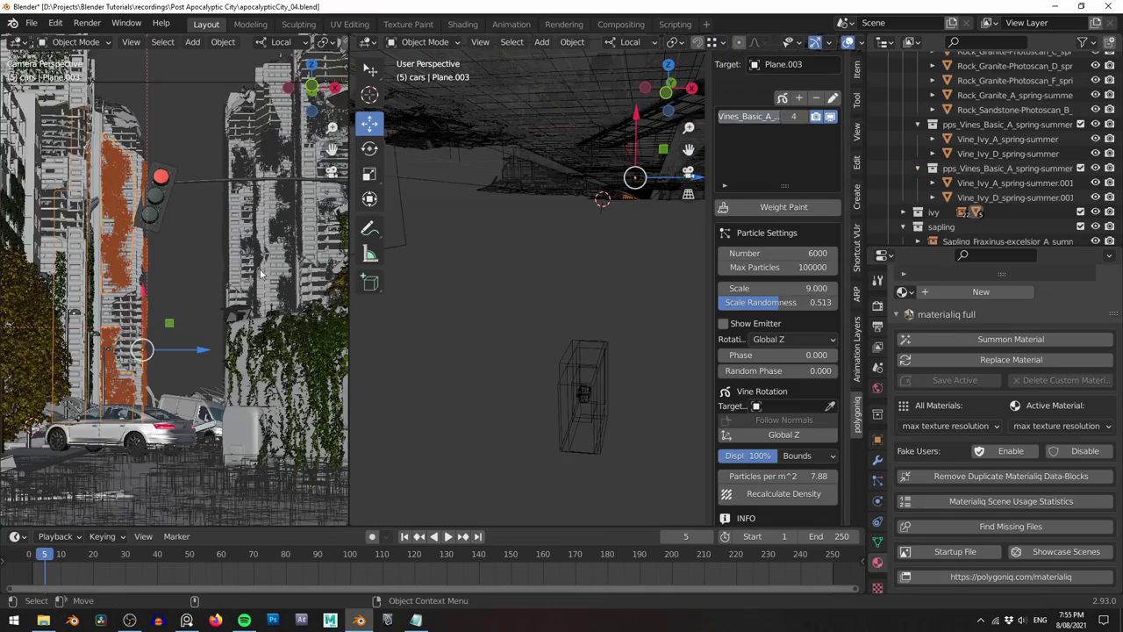
# Locate the ivy collection from a potted ivy on the building and select all of its objects
pyautogui.keyDown('shift'); pyautogui.moveTo(261, 274); pyautogui.dragTo(88, 325, button='middle'); pyautogui.keyUp('shift')
pyautogui.scroll(4, 203, 311)
pyautogui.scroll(-1, 211, 316)
pyautogui.click(209, 137)
pyautogui.press('KP_Decimal')
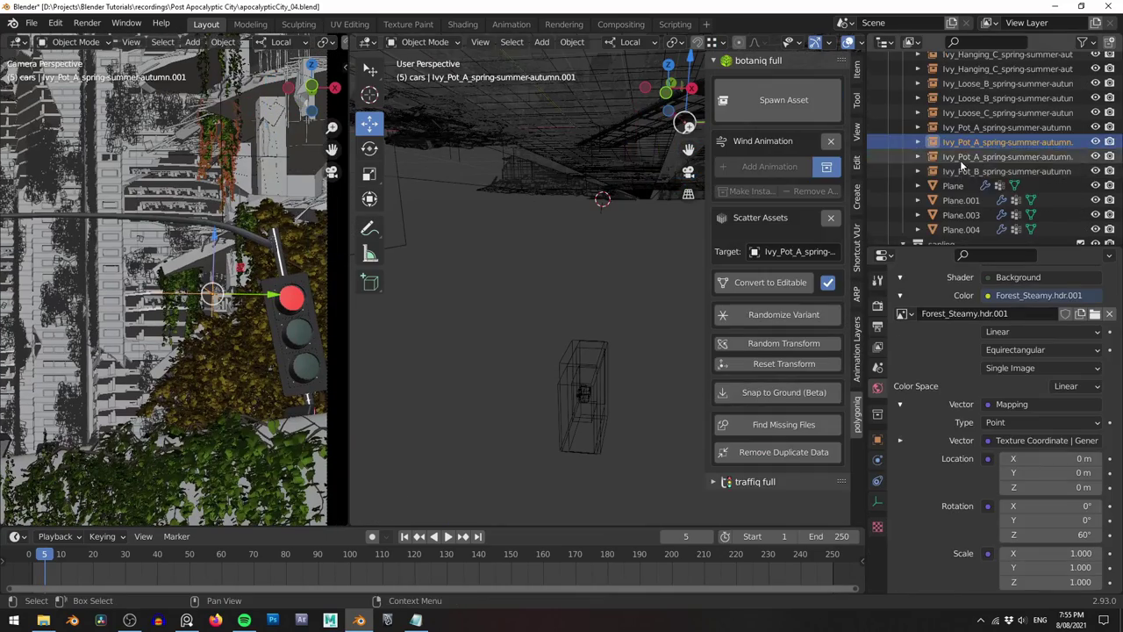
pyautogui.scroll(-8, 963, 165)
pyautogui.rightClick(938, 164)
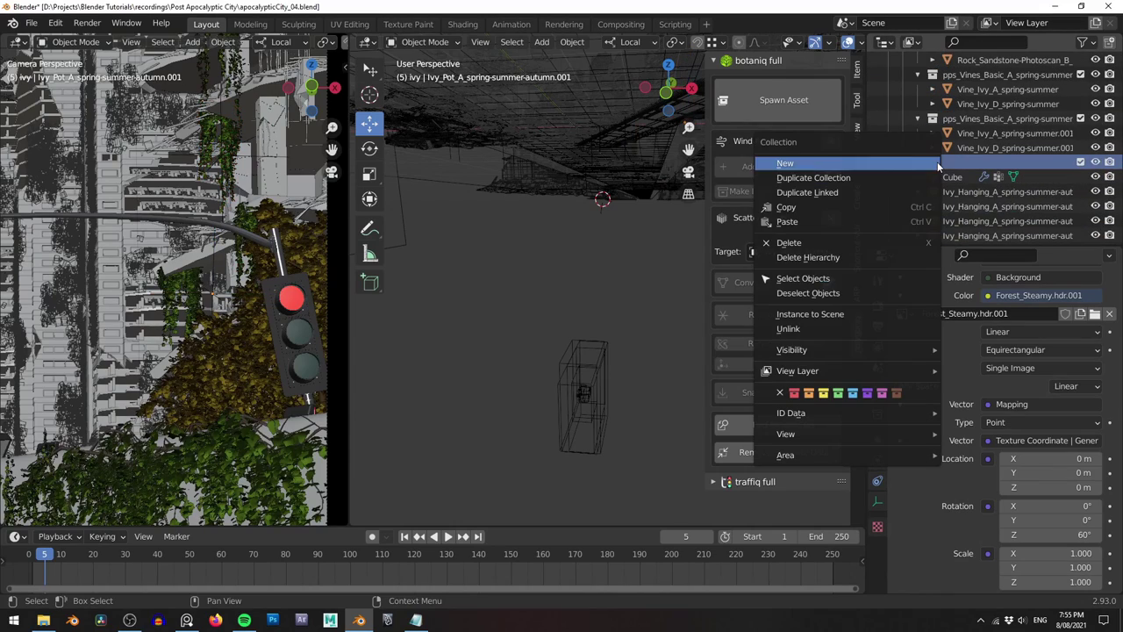
pyautogui.click(864, 282)
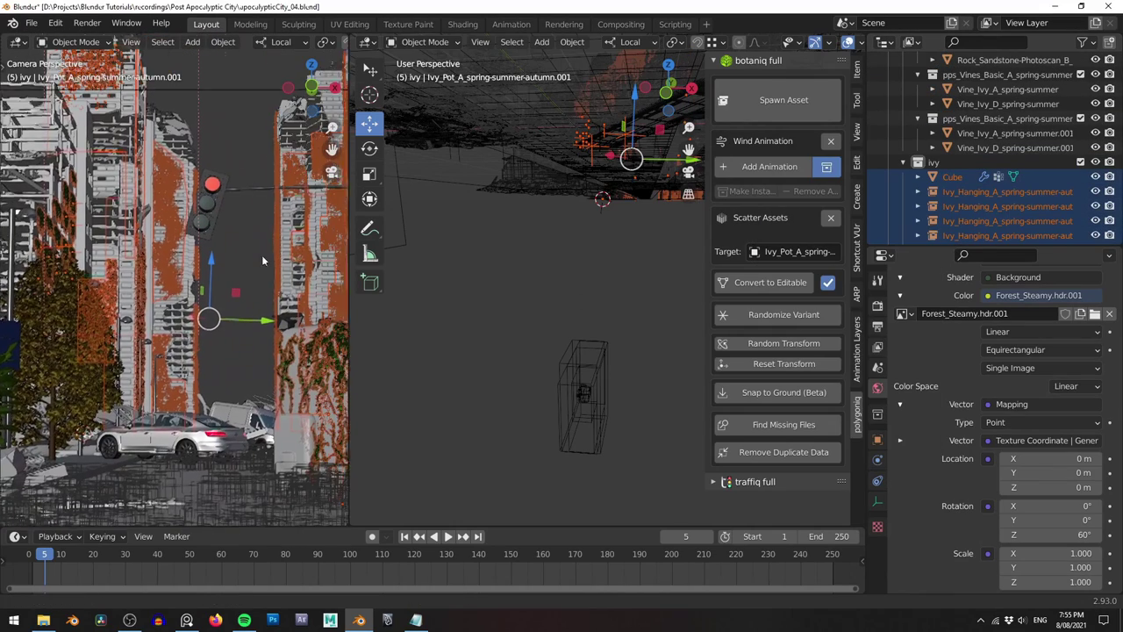
# Set the viewport display of all selected ivy objects to Bounds and deselect everything
pyautogui.click(876, 440)
pyautogui.scroll(-10, 988, 423)
pyautogui.click(1004, 545)
pyautogui.keyDown('alt'); pyautogui.click(1002, 527); pyautogui.keyUp('alt')
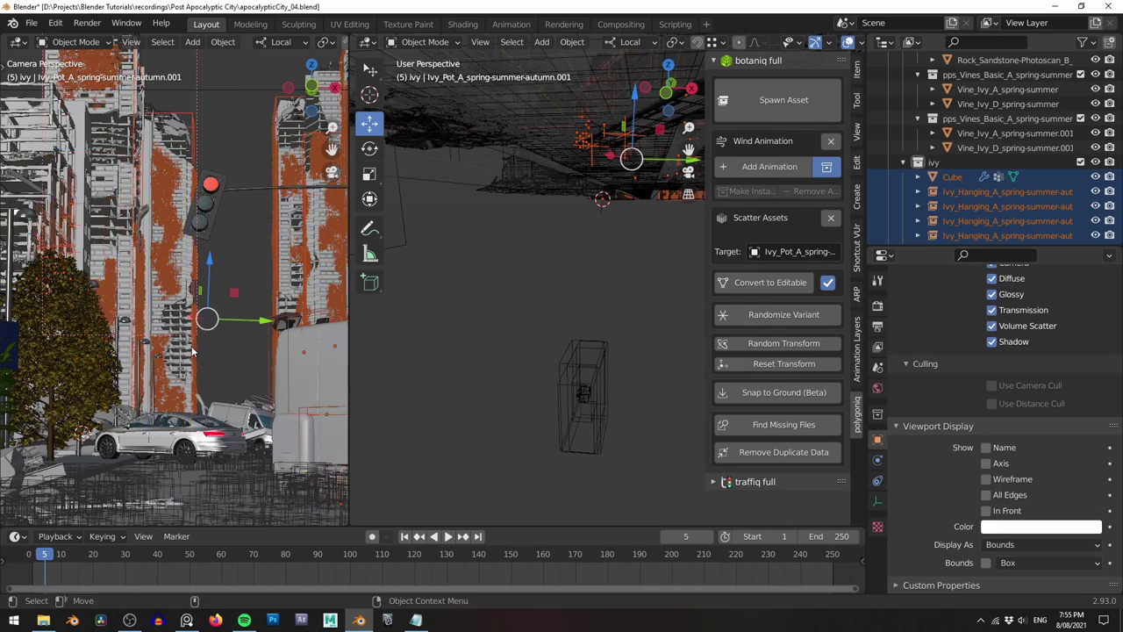
pyautogui.keyDown('shift'); pyautogui.moveTo(291, 381); pyautogui.dragTo(243, 386, button='middle'); pyautogui.keyUp('shift')
pyautogui.scroll(-4, 264, 369)
pyautogui.scroll(6, 243, 387)
pyautogui.scroll(-1, 243, 388)
pyautogui.keyDown('shift'); pyautogui.moveTo(119, 426); pyautogui.dragTo(238, 342, button='middle'); pyautogui.keyUp('shift')
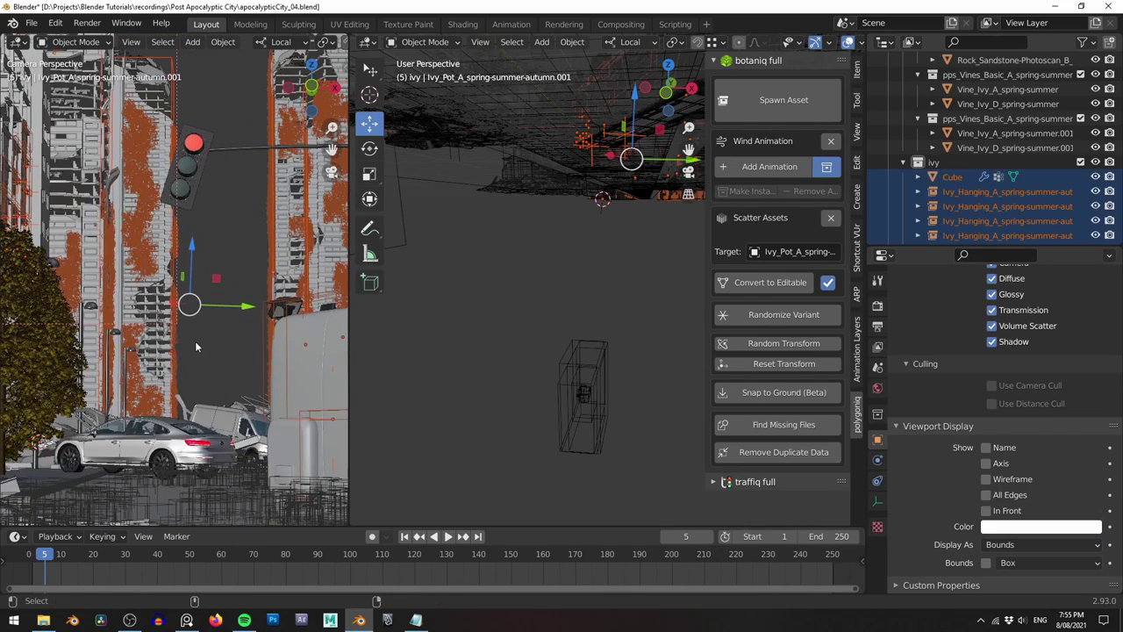
pyautogui.hotkey('alt', 'a')
pyautogui.press('Home')
pyautogui.scroll(2, 234, 282)
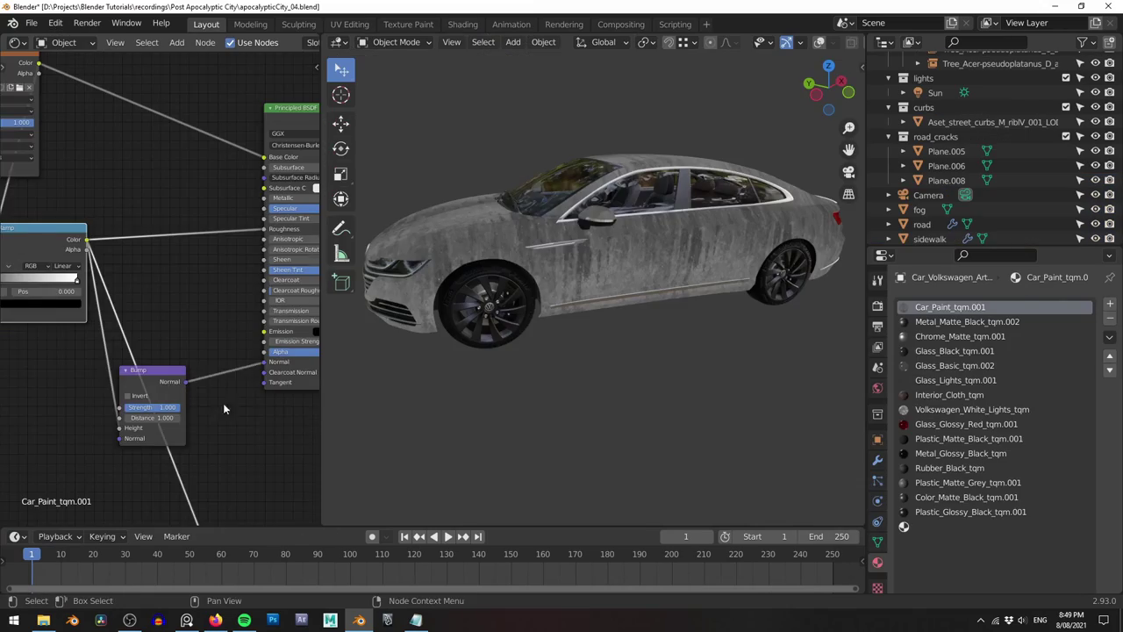
# Preview the rust Principled BSDF by itself on the car's paint and examine the door closely
pyautogui.moveTo(223, 408); pyautogui.dragTo(199, 419, button='middle')
pyautogui.keyDown('ctrl'); pyautogui.keyDown('shift'); pyautogui.click(279, 383); pyautogui.keyUp('shift'); pyautogui.keyUp('ctrl')
pyautogui.scroll(6, 678, 261)
pyautogui.moveTo(688, 255); pyautogui.dragTo(699, 257, button='middle')
pyautogui.scroll(1, 103, 438)
pyautogui.scroll(2, 102, 438)
# Set the rust shader's Bump strength to 0.1 and fine-tune it slightly higher
pyautogui.doubleClick(111, 456)
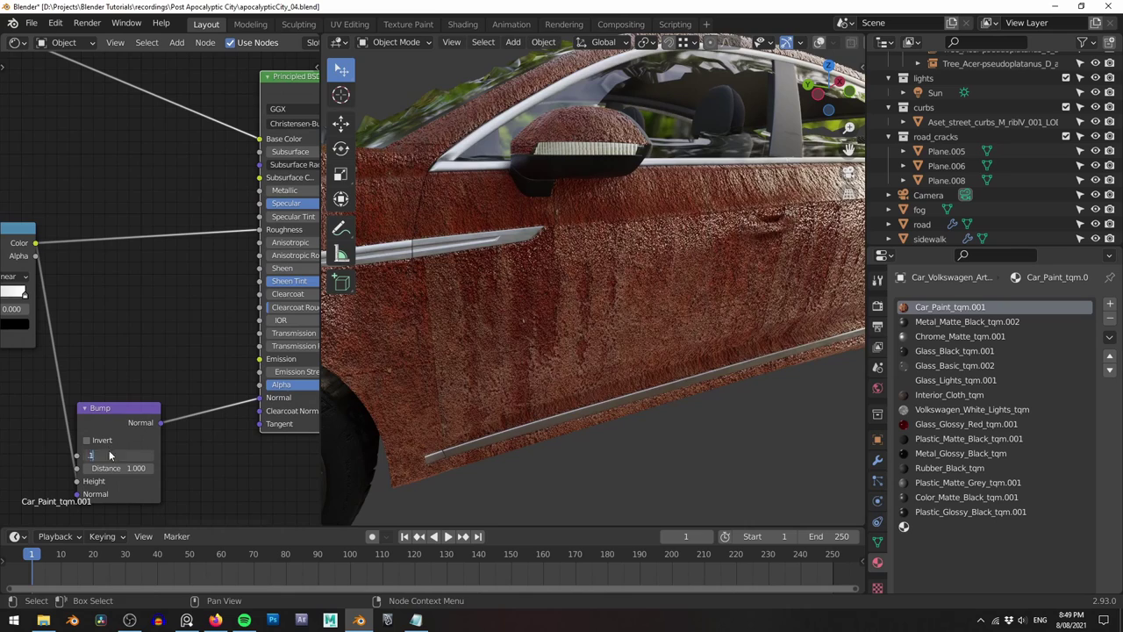
pyautogui.write('0.1')
pyautogui.press('Return')
pyautogui.keyDown('shift'); pyautogui.moveTo(111, 455); pyautogui.dragTo(140, 455); pyautogui.keyUp('shift')
pyautogui.scroll(1, 172, 255)
pyautogui.moveTo(172, 255); pyautogui.dragTo(131, 318, button='middle')
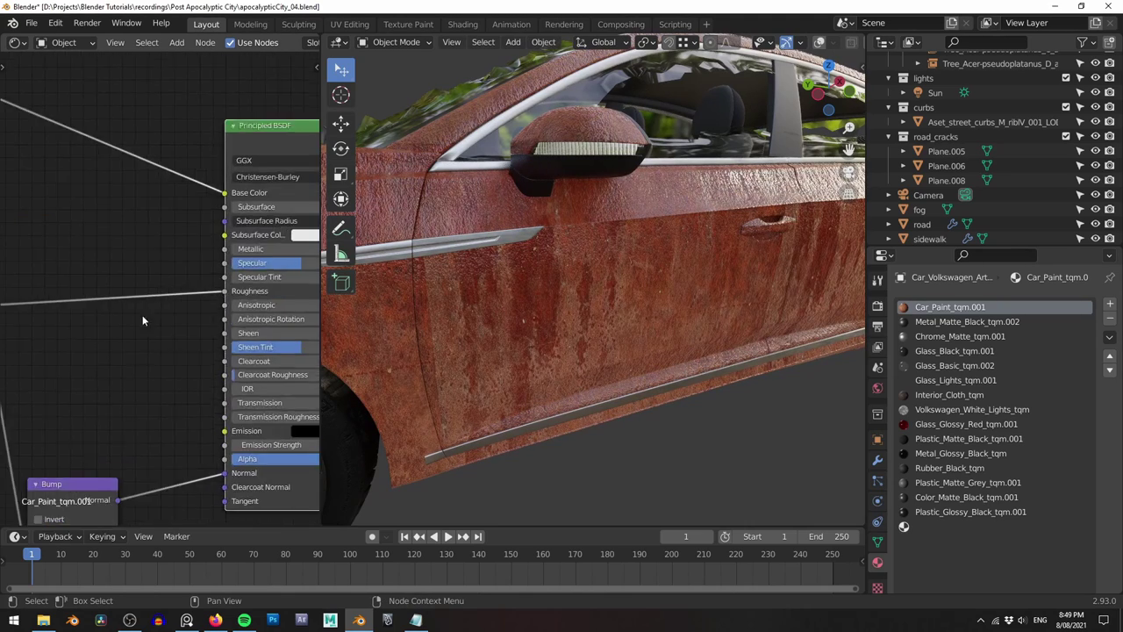
pyautogui.moveTo(32, 332); pyautogui.dragTo(176, 319, button='middle')
pyautogui.scroll(-5, 170, 317)
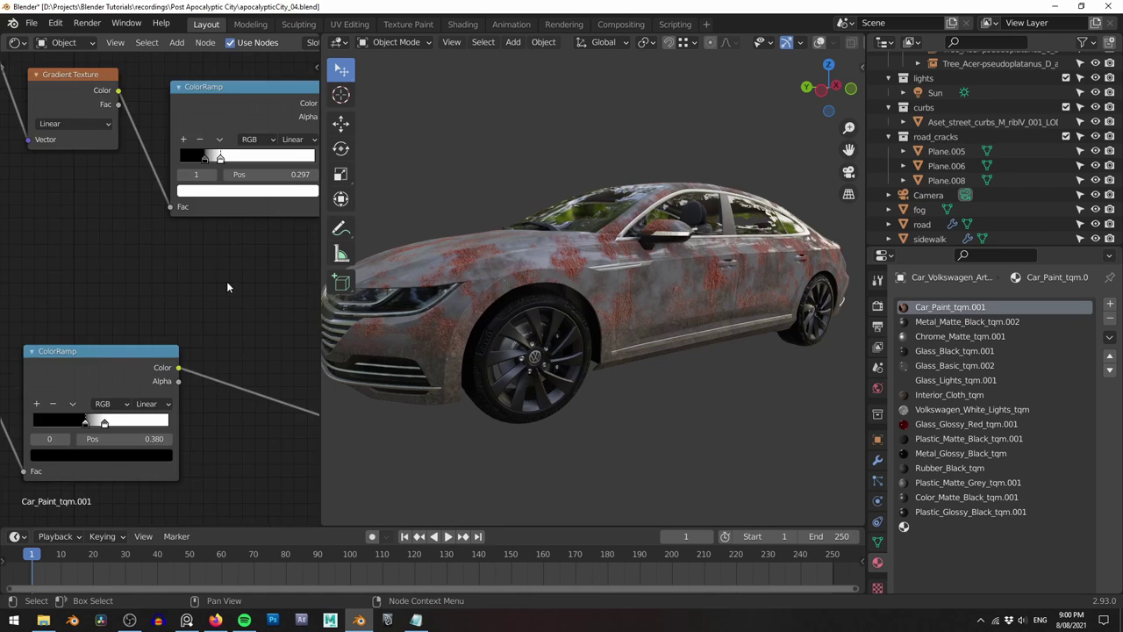
# Adjust the ColorRamp stops after the noise texture, placing the black stop at 0.460 to refine the rust patches
pyautogui.scroll(-8, 226, 283)
pyautogui.moveTo(217, 458); pyautogui.dragTo(214, 210, button='middle')
pyautogui.scroll(4, 165, 304)
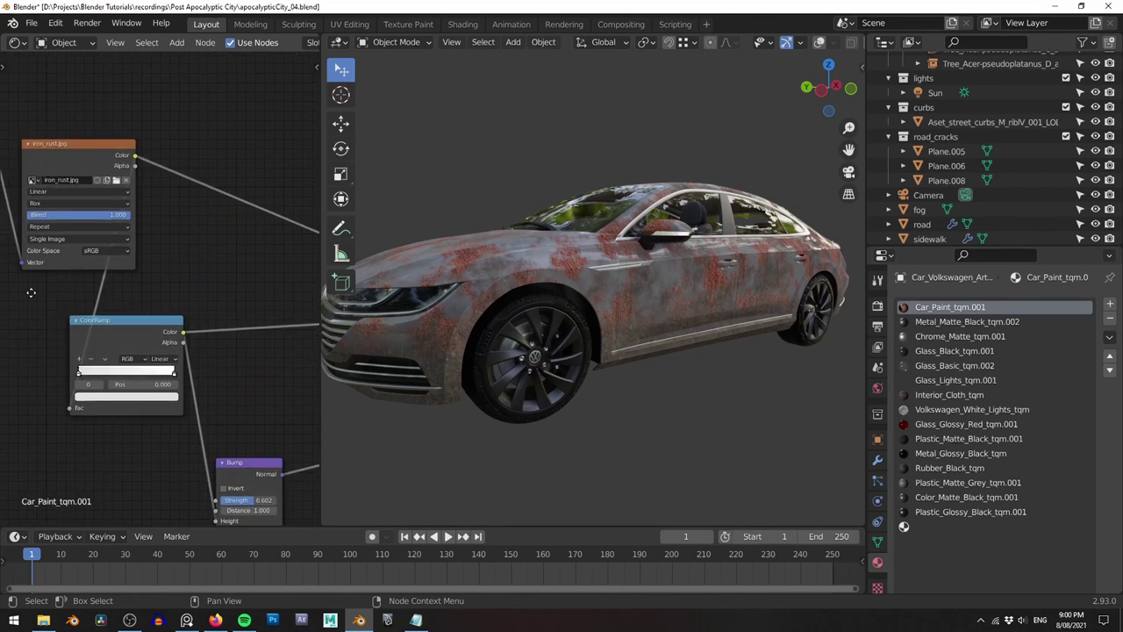
pyautogui.scroll(-5, 54, 309)
pyautogui.scroll(6, 175, 358)
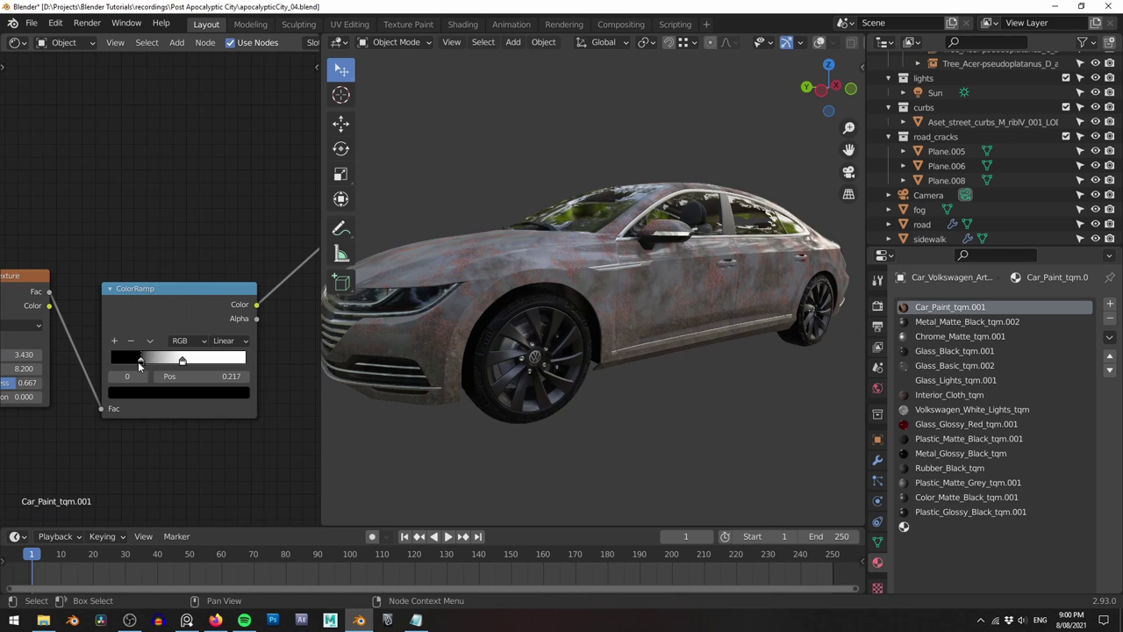
pyautogui.moveTo(164, 364); pyautogui.dragTo(189, 364)
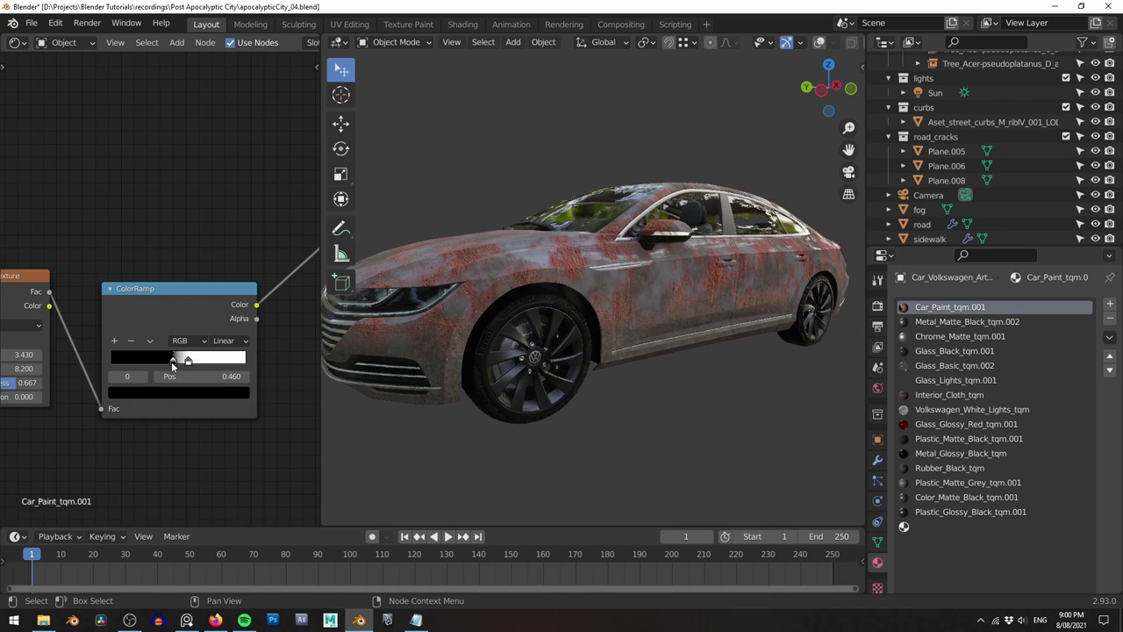
# Set the Metallic value of the car paint's Principled BSDF to 0.183
pyautogui.scroll(-2, 230, 391)
pyautogui.moveTo(230, 391); pyautogui.dragTo(165, 55, button='middle')
pyautogui.scroll(4, 128, 341)
pyautogui.moveTo(128, 340); pyautogui.dragTo(38, 359, button='middle')
pyautogui.moveTo(101, 266)
pyautogui.mouseDown()
pyautogui.moveTo(189, 261)
pyautogui.moveTo(109, 262)
pyautogui.mouseUp()
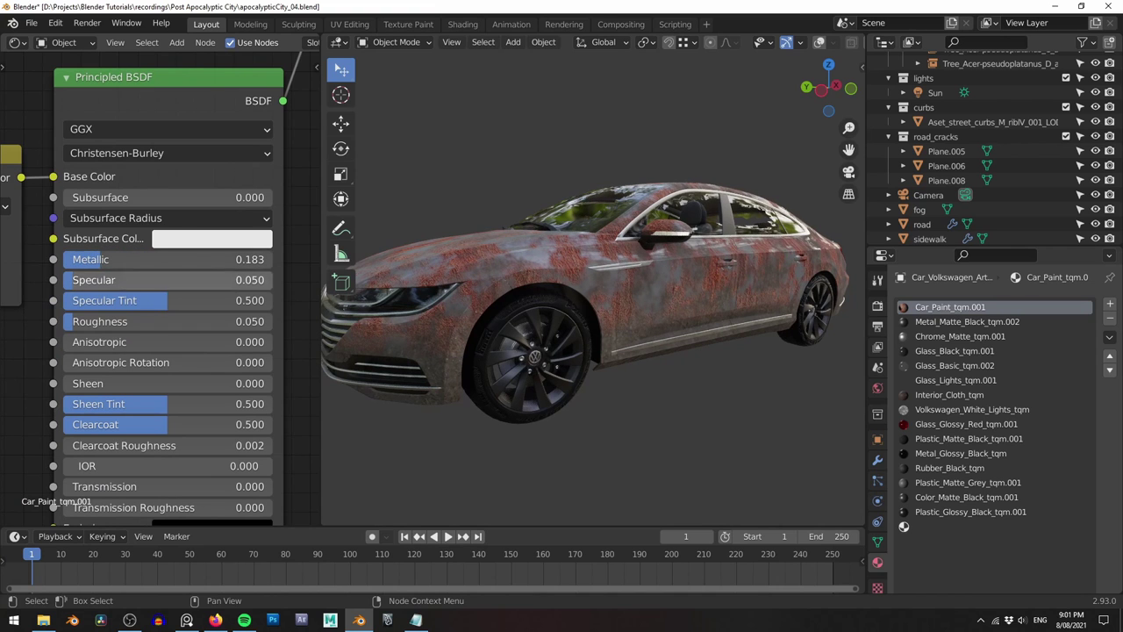
pyautogui.scroll(-5, 613, 147)
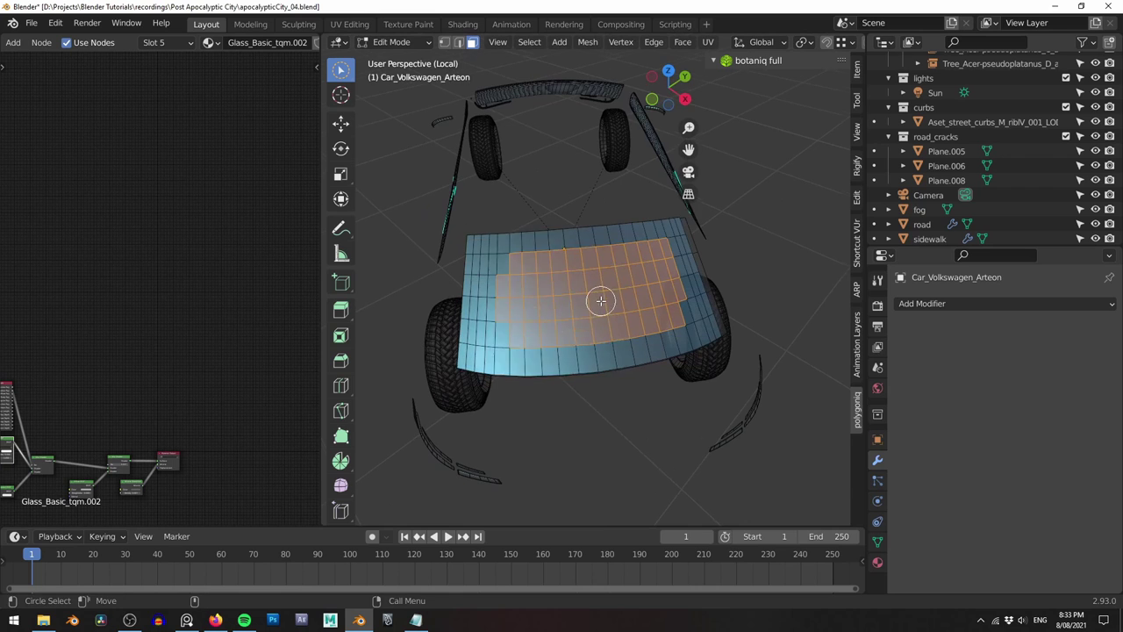
# Delete the selected central faces of the car's windshield and randomize the vertices around the hole
pyautogui.press('x')
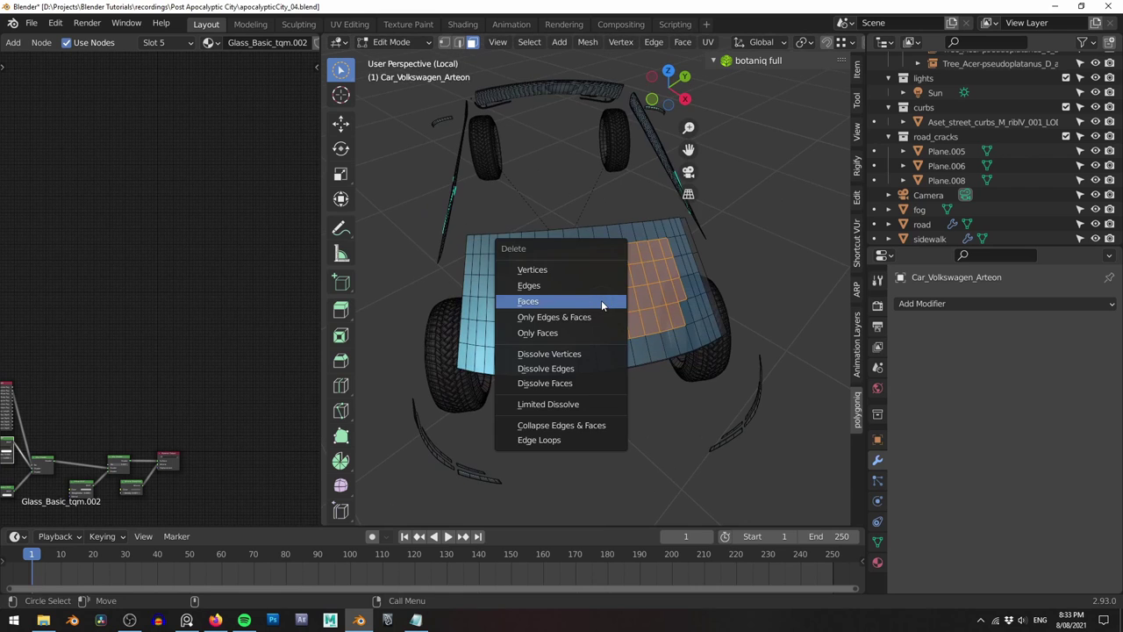
pyautogui.click(582, 296)
pyautogui.press('F3')
pyautogui.write('random')
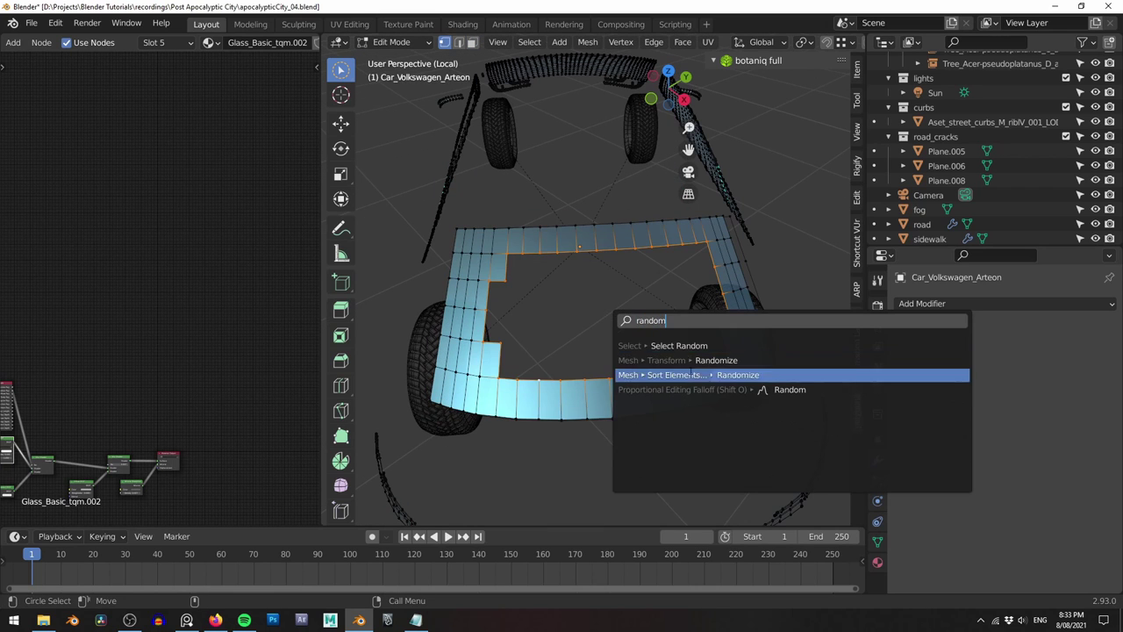
pyautogui.click(690, 361)
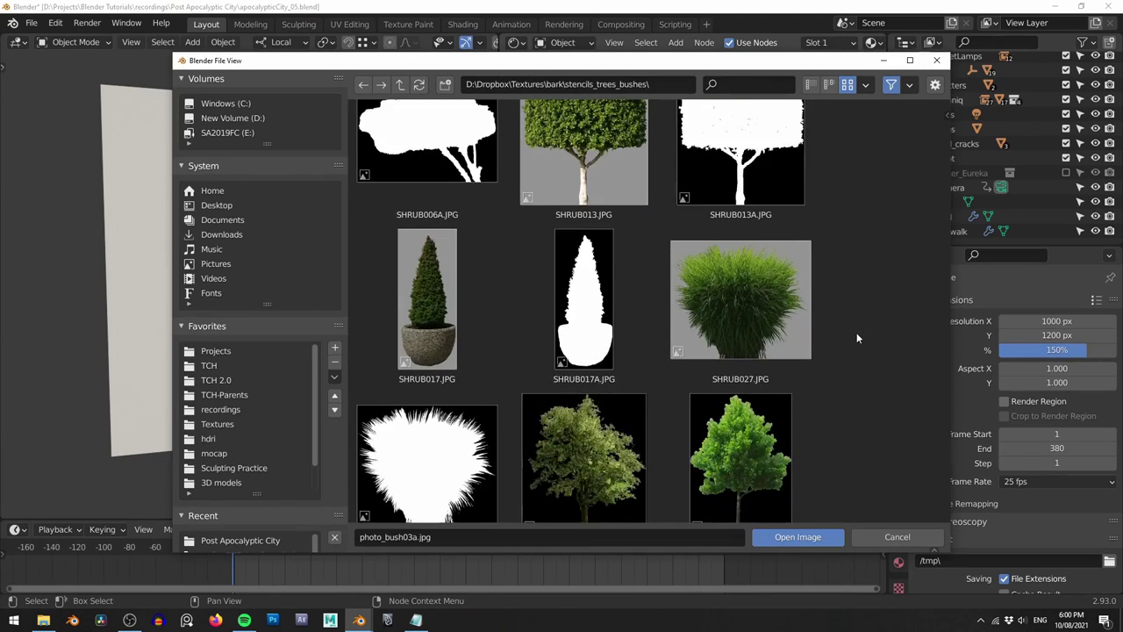
# Load photo_bush03a.jpg as the stencil material's image and use its color as the Mix Shader factor
pyautogui.scroll(-5, 856, 333)
pyautogui.click(797, 536)
pyautogui.moveTo(830, 156); pyautogui.dragTo(624, 151, button='middle')
pyautogui.moveTo(621, 241)
pyautogui.mouseDown(button='middle')
pyautogui.moveTo(687, 239)
pyautogui.moveTo(621, 235)
pyautogui.mouseUp(button='middle')
pyautogui.moveTo(795, 307); pyautogui.dragTo(796, 303)
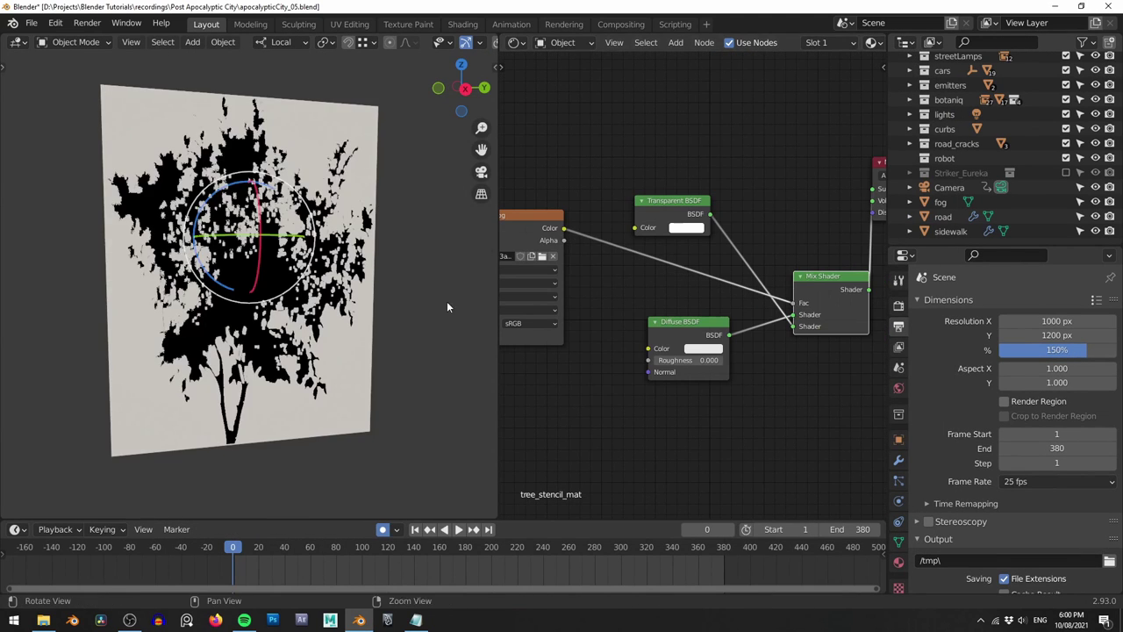
# Scale the tree stencil plane along the X axis
pyautogui.moveTo(446, 304); pyautogui.dragTo(380, 277, button='middle')
pyautogui.press('s')
pyautogui.press('x')
pyautogui.click(390, 294)
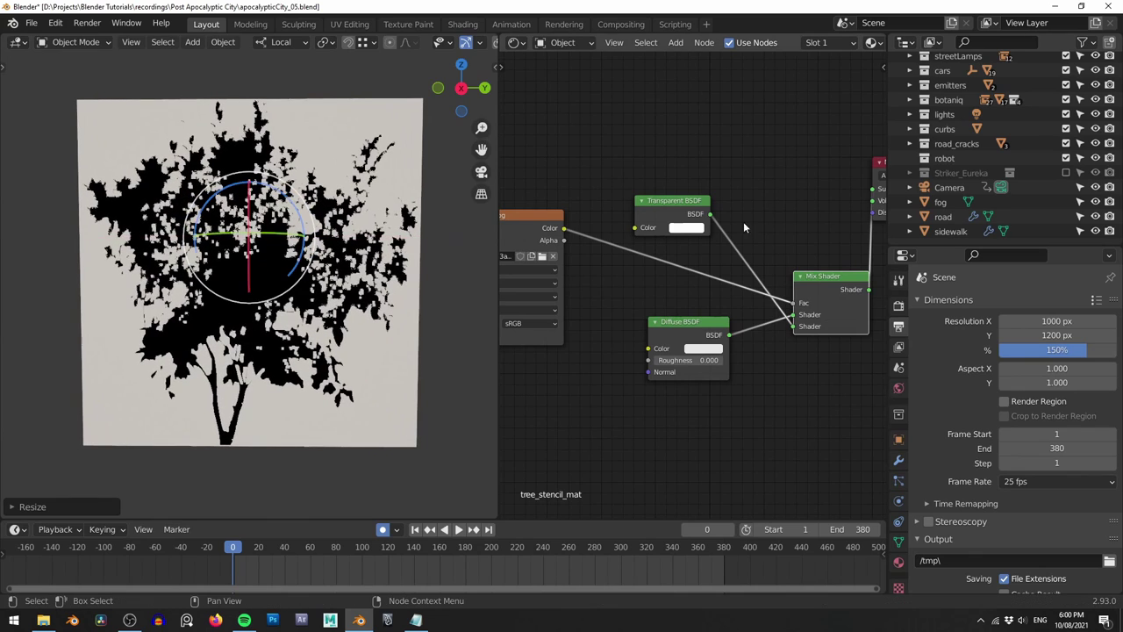
pyautogui.scroll(3, 834, 274)
pyautogui.moveTo(835, 274); pyautogui.dragTo(813, 261, button='middle')
pyautogui.moveTo(638, 187); pyautogui.dragTo(711, 204, button='middle')
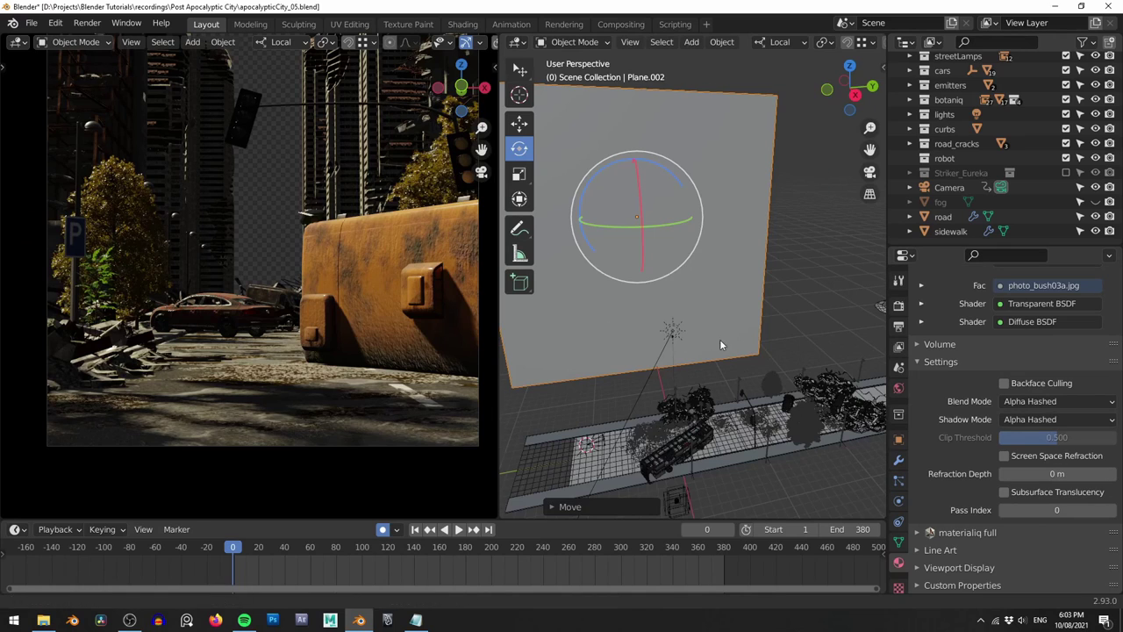
# Move the tree stencil plane with the global X axis locked to reposition its shadow over the bus and road
pyautogui.moveTo(720, 341)
pyautogui.mouseDown(button='middle')
pyautogui.moveTo(769, 341)
pyautogui.moveTo(740, 344)
pyautogui.mouseUp(button='middle')
pyautogui.press('s')
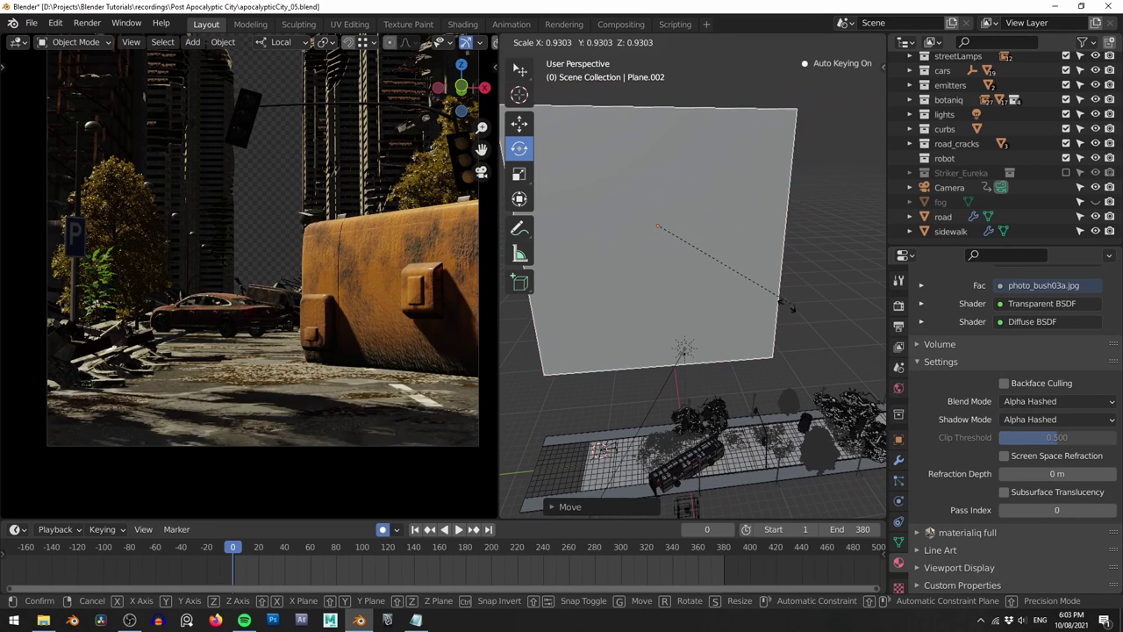
pyautogui.press('Escape')
pyautogui.press('g')
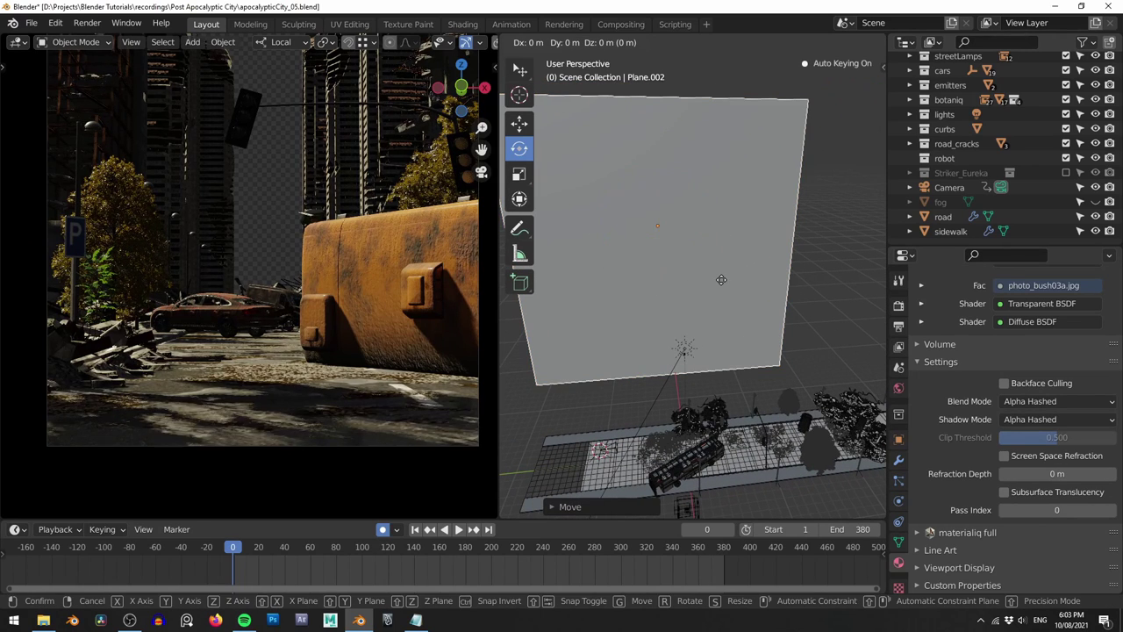
pyautogui.hotkey('shift', 'x')
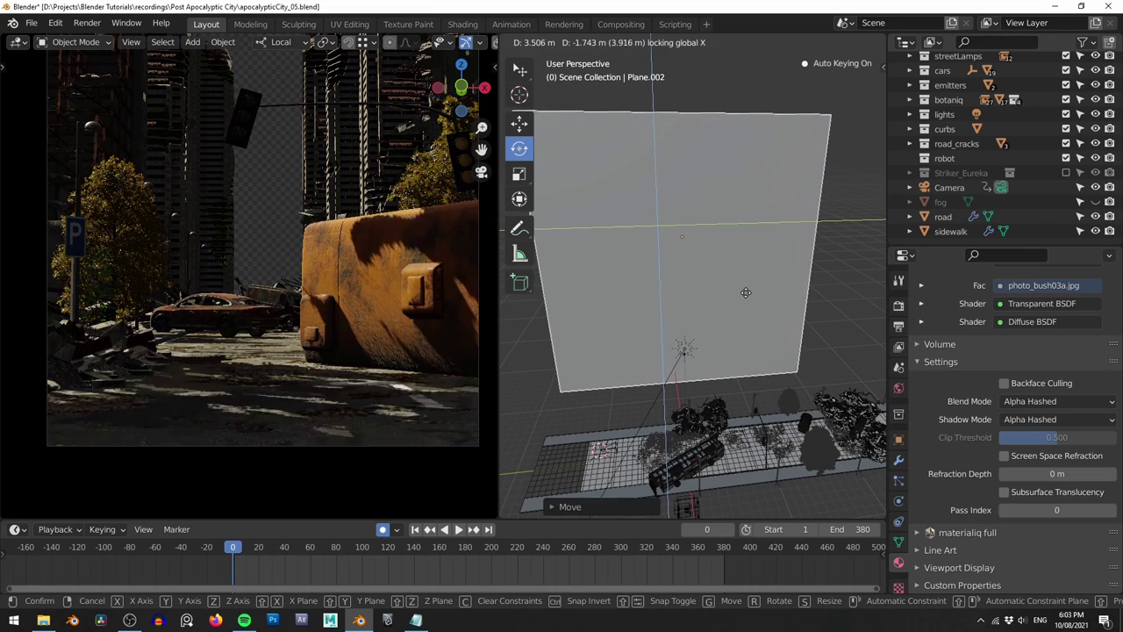
pyautogui.click(759, 356)
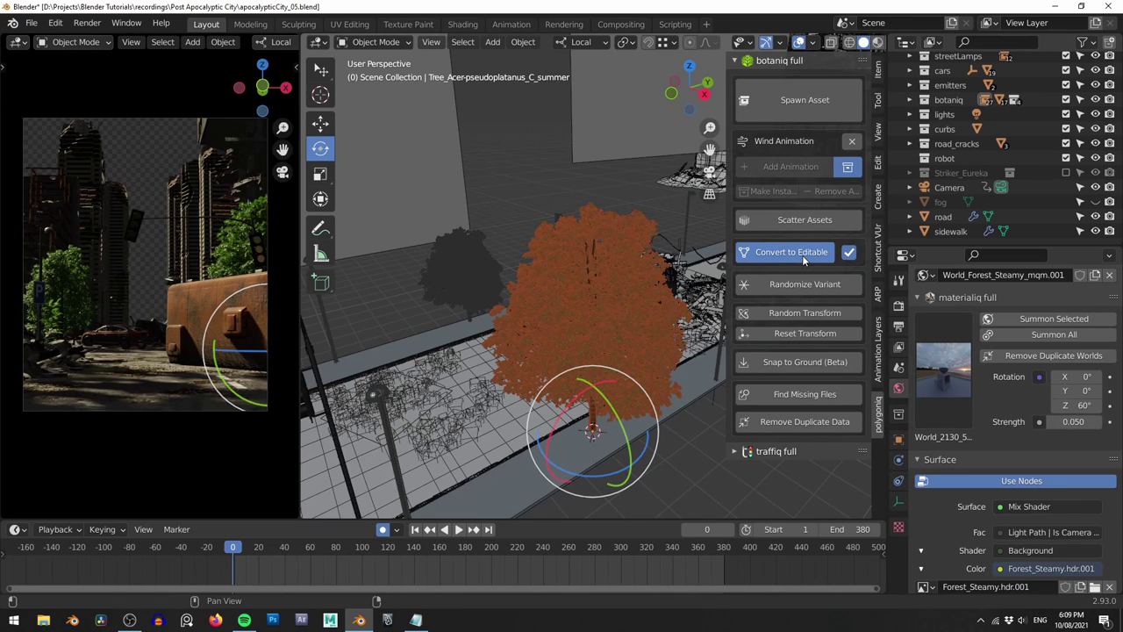
# Convert the Tree_Acer-pseudoplatanus_C_summer tree to editable and add a botaniq wind animation with the breeze preset
pyautogui.click(802, 260)
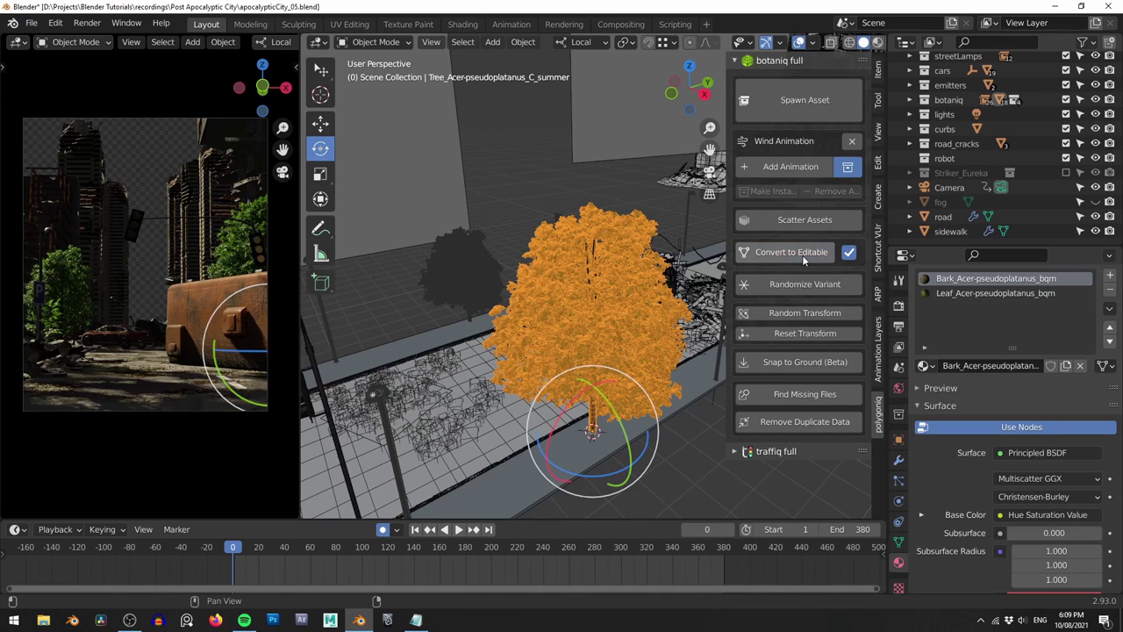
pyautogui.click(785, 167)
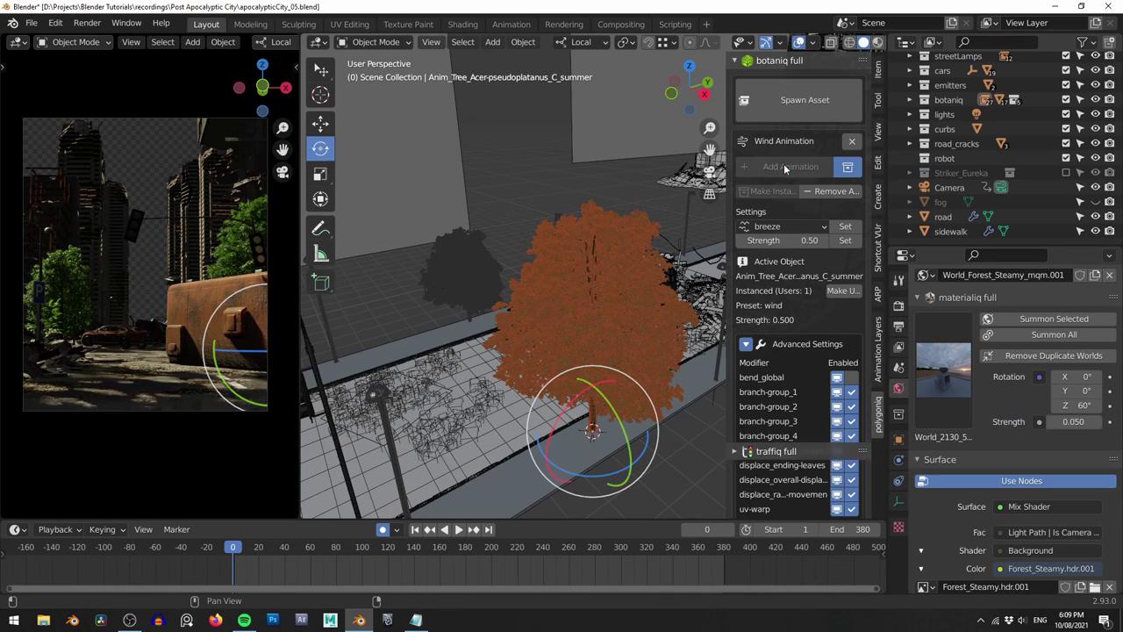
pyautogui.press('KP_Divide')
pyautogui.scroll(-4, 606, 182)
pyautogui.moveTo(607, 182)
pyautogui.keyDown('shift'); pyautogui.mouseDown(button='middle')
pyautogui.moveTo(635, 284)
pyautogui.moveTo(609, 316)
pyautogui.moveTo(604, 250)
pyautogui.mouseUp(button='middle'); pyautogui.keyUp('shift')
pyautogui.click(767, 227)
pyautogui.click(761, 243)
pyautogui.click(844, 226)
# Play back the isolated tree's wind animation and leave local view
pyautogui.press('z')
pyautogui.scroll(2, 605, 249)
pyautogui.press('z')
pyautogui.press('space')
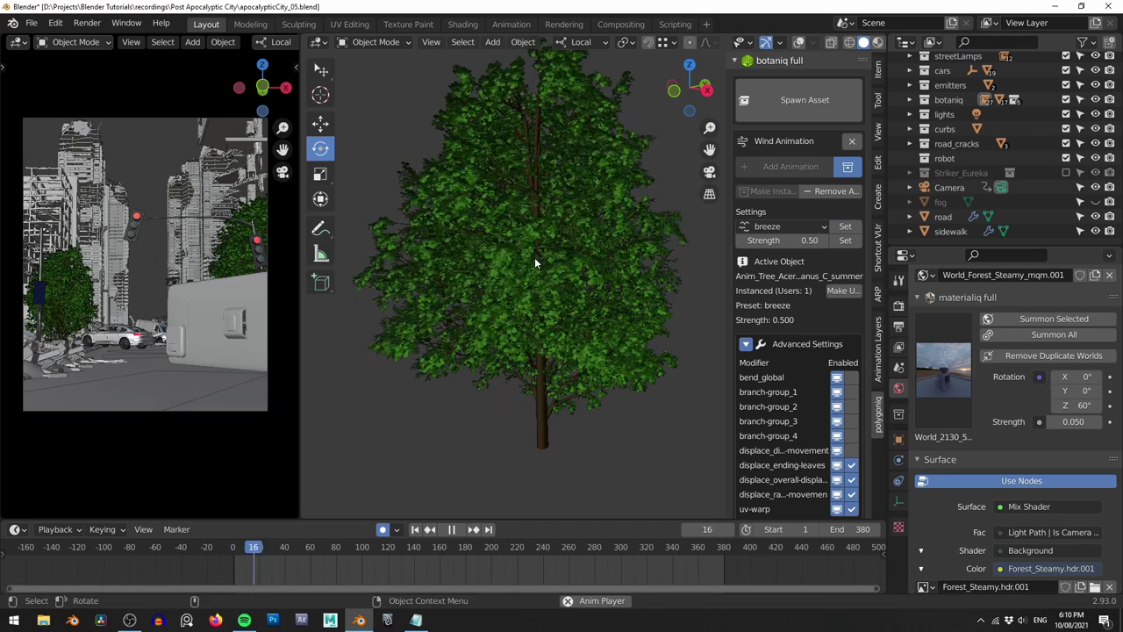
pyautogui.press('space')
pyautogui.press('KP_Divide')
# Add a wind animation to the other sidewalk tree near the cars, choose its preset and scrub through the timeline
pyautogui.click(475, 263)
pyautogui.press('KP_Decimal')
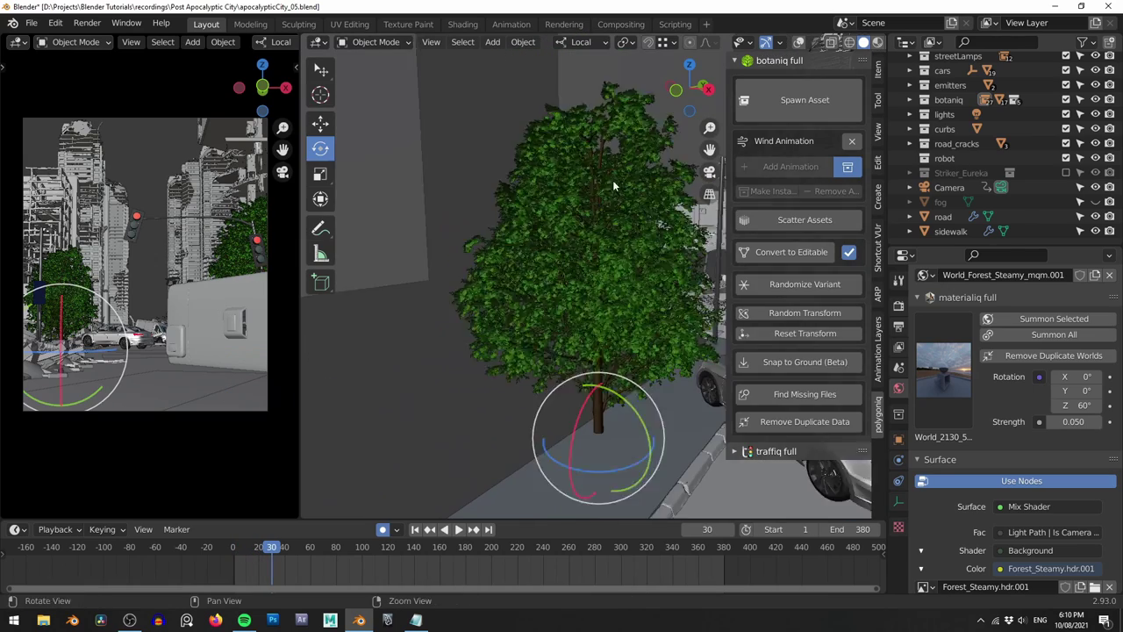
pyautogui.click(790, 166)
pyautogui.click(793, 227)
pyautogui.click(795, 243)
pyautogui.moveTo(246, 557); pyautogui.dragTo(316, 559)
pyautogui.keyDown('alt'); pyautogui.moveTo(675, 211); pyautogui.dragTo(617, 230, button='right'); pyautogui.keyUp('alt')
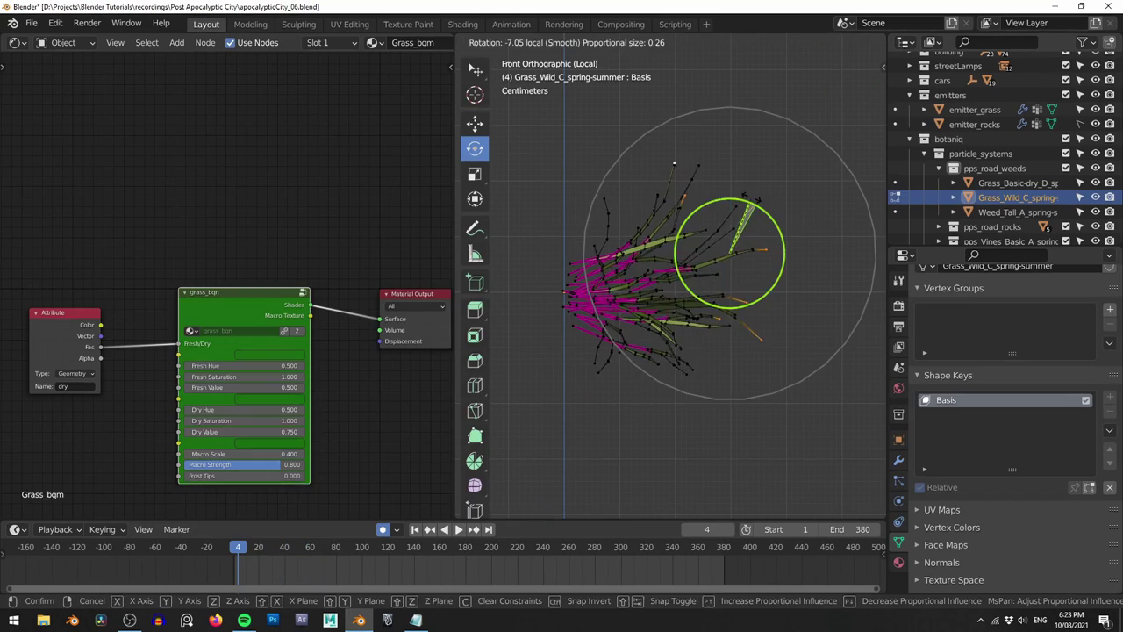
# Finish rotating the grass tips and rename the new shape key of Grass_Wild_C_spring-summer as sway
pyautogui.hotkey('ctrl', 'Tab')
pyautogui.click(644, 192)
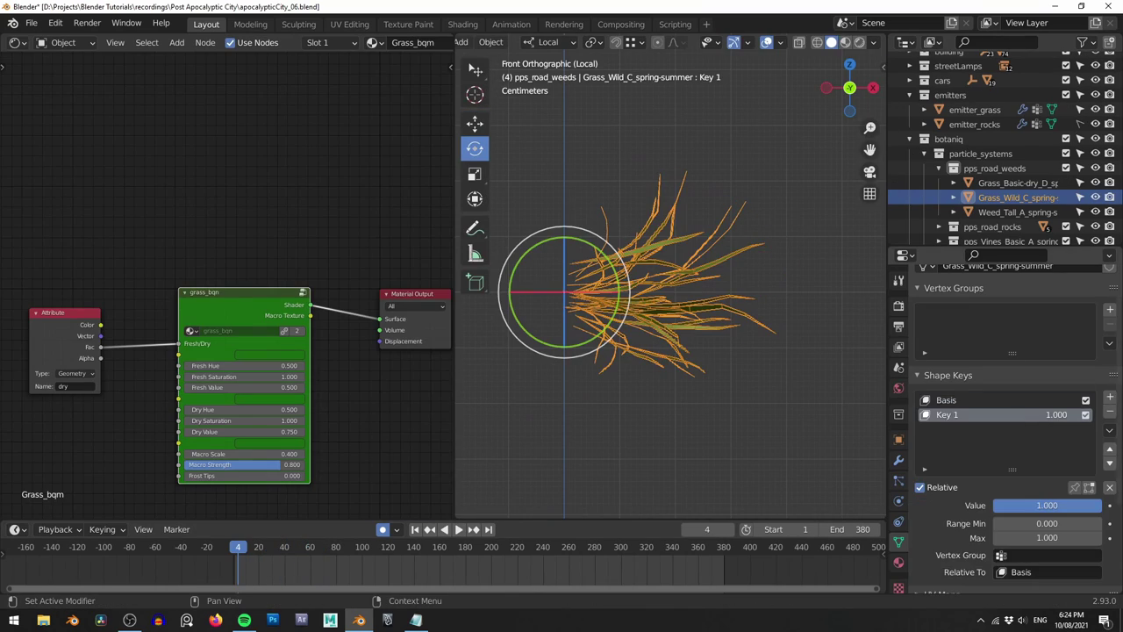
pyautogui.click(935, 416)
pyautogui.write('swau')
pyautogui.press('BackSpace')
pyautogui.write('y')
pyautogui.press('Return')
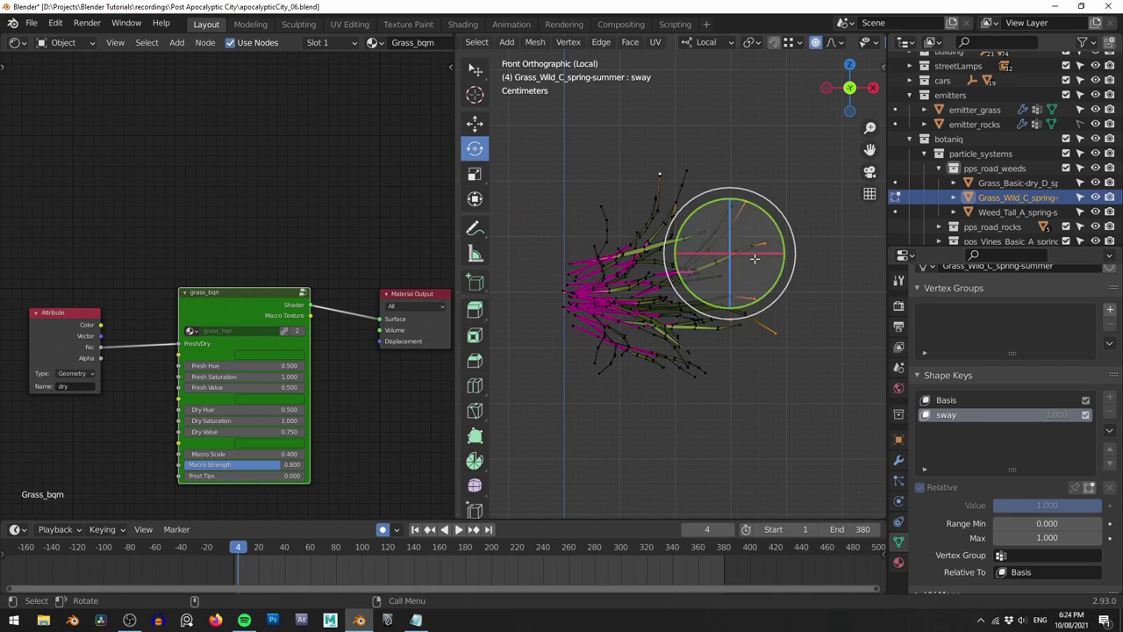
# Bend the selected grass tips downward in the sway shape key with proportional editing and return to Object Mode
pyautogui.press('w')
pyautogui.moveTo(731, 253); pyautogui.dragTo(733, 276)
pyautogui.hotkey('ctrl', 'Tab')
pyautogui.click(715, 235)
# Keyframe the grass's sway shape key at a lowered value on the timeline start and at 1.000 on frame 34
pyautogui.moveTo(1075, 505); pyautogui.dragTo(974, 505)
pyautogui.click(415, 530)
pyautogui.rightClick(1060, 506)
pyautogui.click(1032, 420)
pyautogui.click(283, 550)
pyautogui.moveTo(277, 571); pyautogui.dragTo(276, 572)
pyautogui.moveTo(1005, 505); pyautogui.dragTo(1088, 505)
pyautogui.rightClick(1060, 506)
pyautogui.click(1031, 418)
# Duplicate the grass's sway keyframes repeatedly along the timeline to cover the whole frame range
pyautogui.hotkey('shift', 'd')
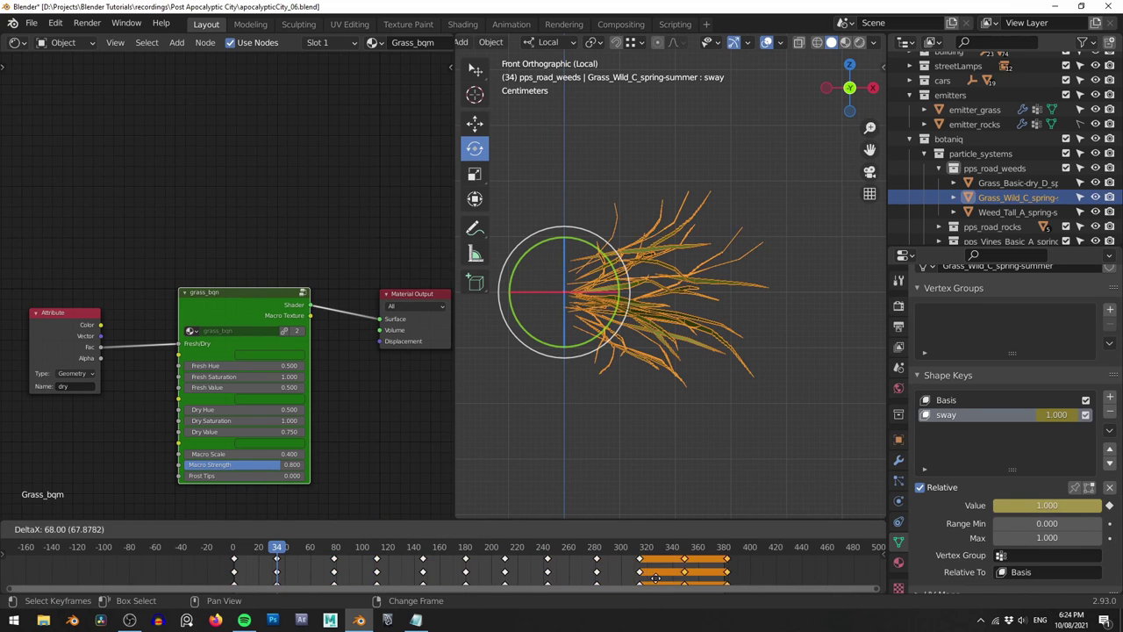
pyautogui.click(477, 572)
pyautogui.hotkey('shift', 'd')
pyautogui.hotkey('shift', 'd')
pyautogui.click(569, 568)
pyautogui.click(658, 562)
# Isolate the Weed_Tall_A_spring-summer object in local view and add a Basis shape key to it
pyautogui.click(1017, 212)
pyautogui.press('KP_Divide')
pyautogui.press('KP_Divide')
pyautogui.click(1109, 398)
# Rotate and move the selected tip vertices of the tall weed from the front view with proportional editing
pyautogui.hotkey('ctrl', 'Tab')
pyautogui.click(817, 330)
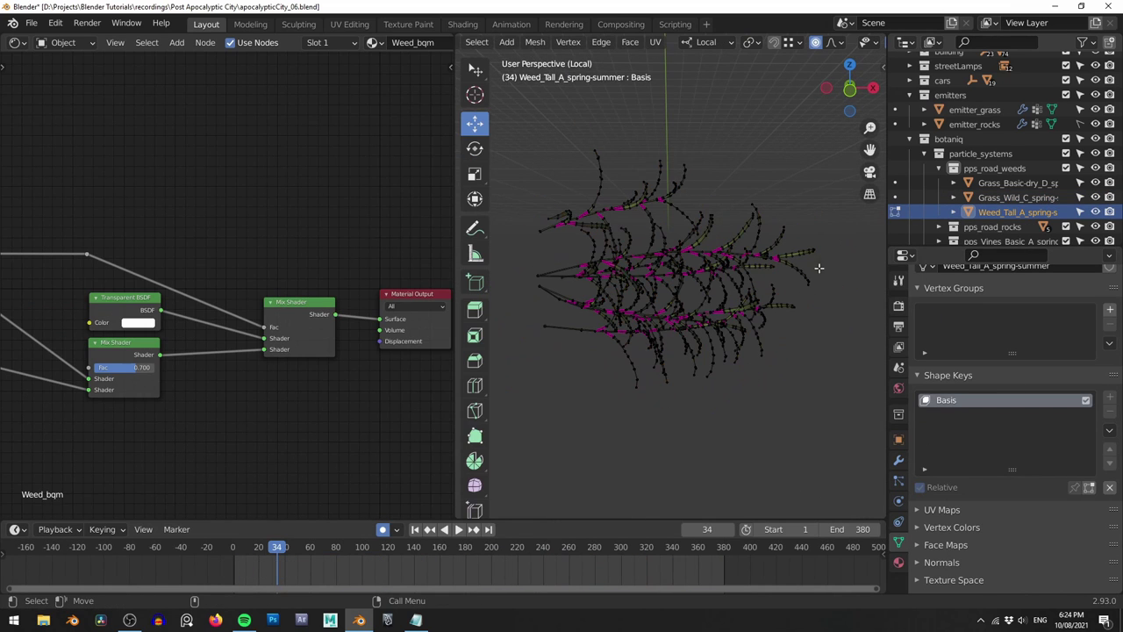
pyautogui.click(474, 70)
pyautogui.moveTo(835, 235); pyautogui.dragTo(712, 338)
pyautogui.moveTo(877, 258); pyautogui.dragTo(789, 214, button='middle')
pyautogui.press('KP_1')
pyautogui.press('r')
pyautogui.scroll(4, 783, 188)
pyautogui.click(784, 189)
pyautogui.press('g')
pyautogui.click(781, 171)
pyautogui.press('Tab')
# Add a second shape key to the tall weed and name it sway
pyautogui.click(1110, 397)
pyautogui.doubleClick(947, 415)
pyautogui.write('sway')
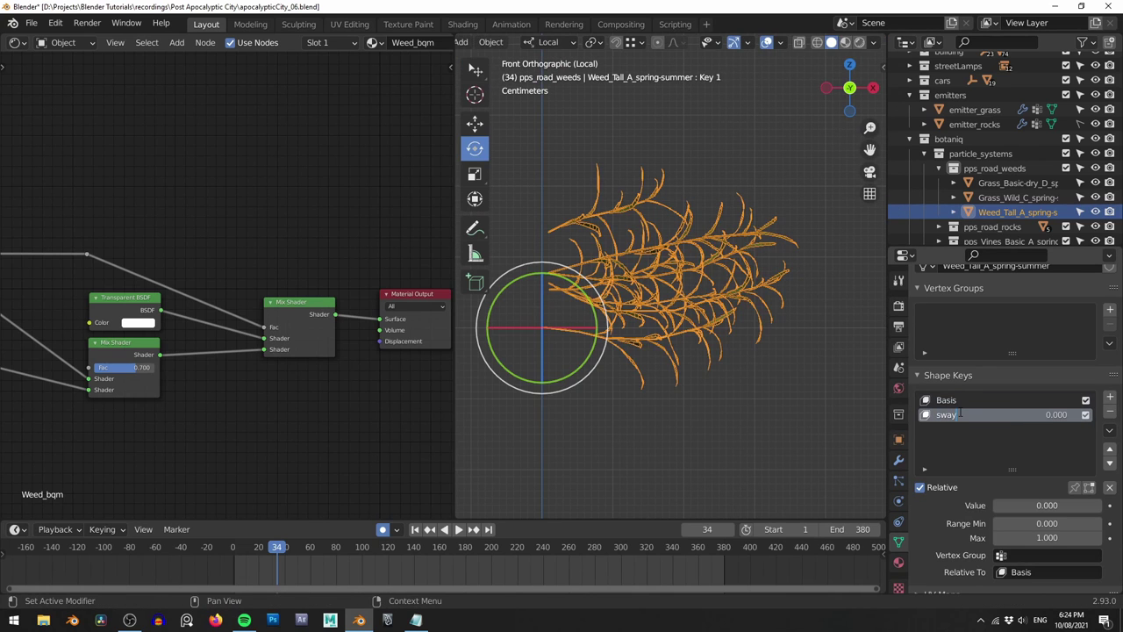
pyautogui.press('Return')
# Adjust the tall weed's sway value and rotate its tip vertices for the sway shape key
pyautogui.hotkey('ctrl', 'Tab')
pyautogui.moveTo(1026, 505); pyautogui.dragTo(991, 505)
pyautogui.click(856, 284)
pyautogui.press('r')
# Keyframe the tall weed's sway value at an earlier frame, raise the value and keyframe it again
pyautogui.moveTo(278, 546)
pyautogui.mouseDown()
pyautogui.moveTo(234, 547)
pyautogui.moveTo(268, 558)
pyautogui.mouseUp()
pyautogui.click(1110, 506)
pyautogui.moveTo(1017, 505); pyautogui.dragTo(1104, 506)
pyautogui.click(1110, 505)
# Duplicate the tall weed's sway keyframes several times along the timeline
pyautogui.hotkey('shift', 'd')
pyautogui.click(261, 576)
pyautogui.hotkey('shift', 'd')
pyautogui.click(329, 575)
pyautogui.moveTo(471, 557); pyautogui.dragTo(228, 592)
pyautogui.hotkey('shift', 'd')
pyautogui.click(574, 577)
pyautogui.hotkey('shift', 'd')
pyautogui.click(741, 400)
# Set the Saturation to 2.000 and the Value to 1.2 on the Leaf_Ivy_bqm material's Hue Saturation Value node
pyautogui.click(246, 330)
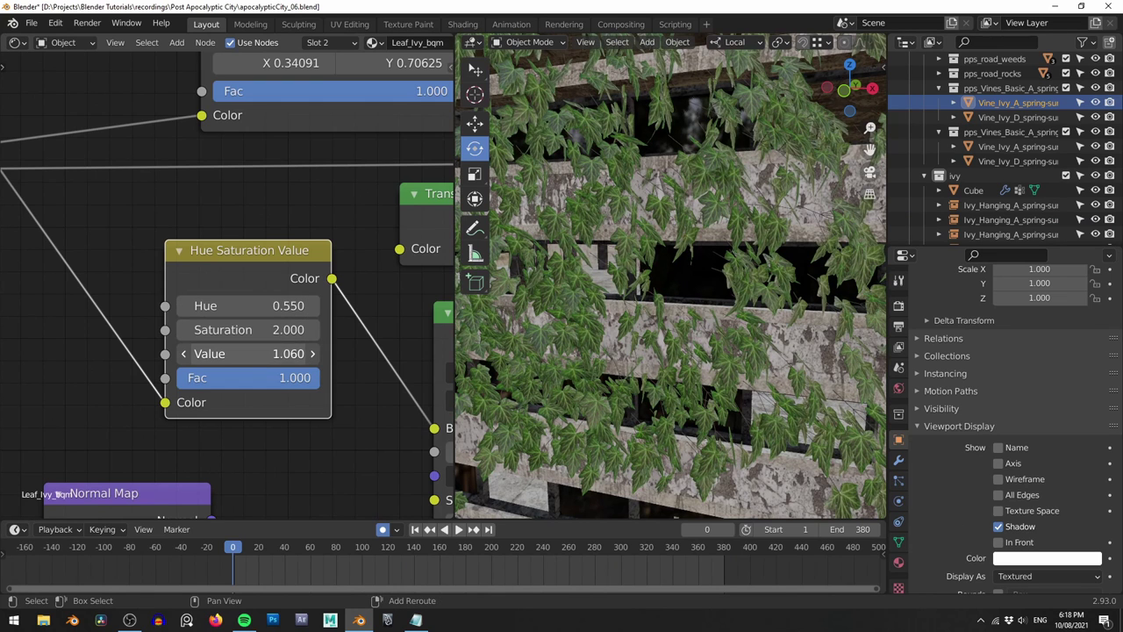
pyautogui.click(246, 353)
pyautogui.write('1.2')
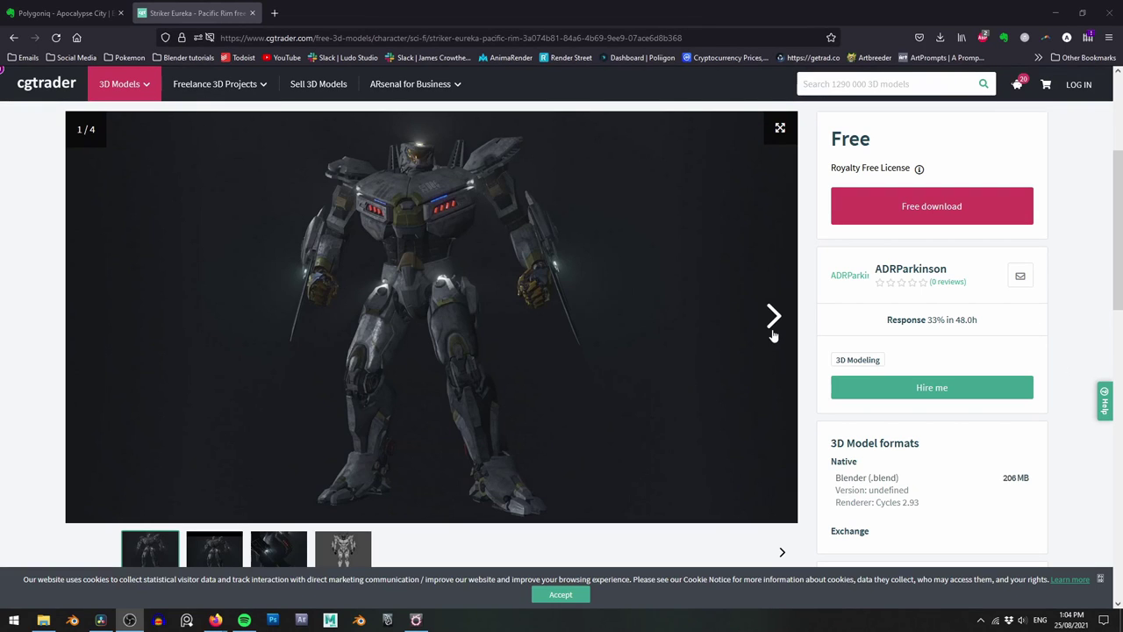
# Browse the preview images of the free Striker Eureka robot model on CGTrader
pyautogui.click(774, 323)
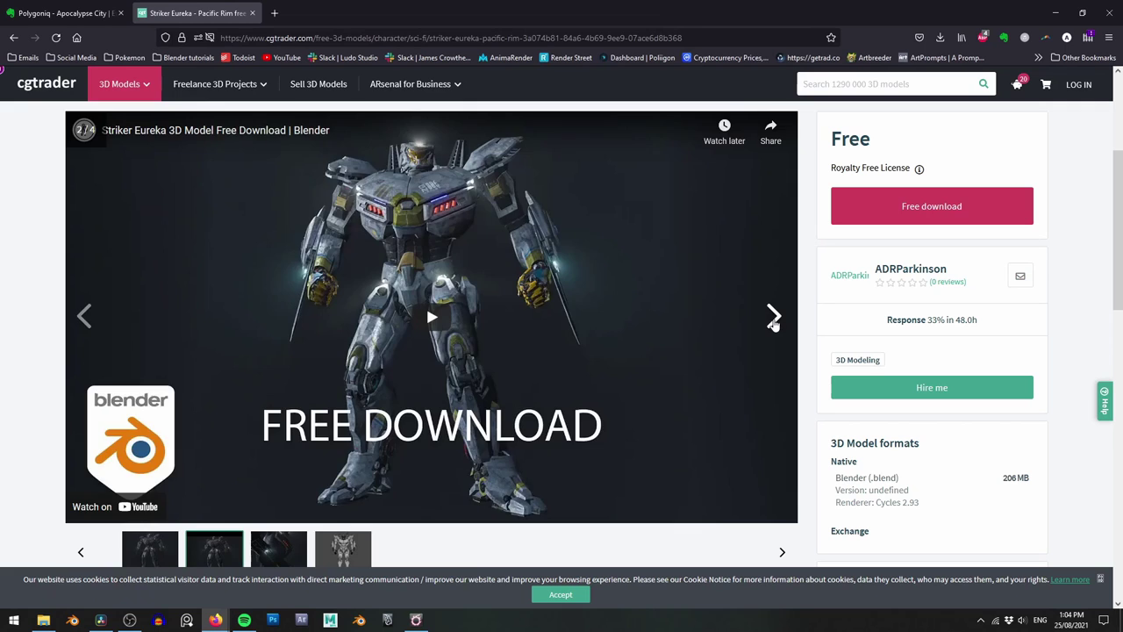
pyautogui.click(774, 318)
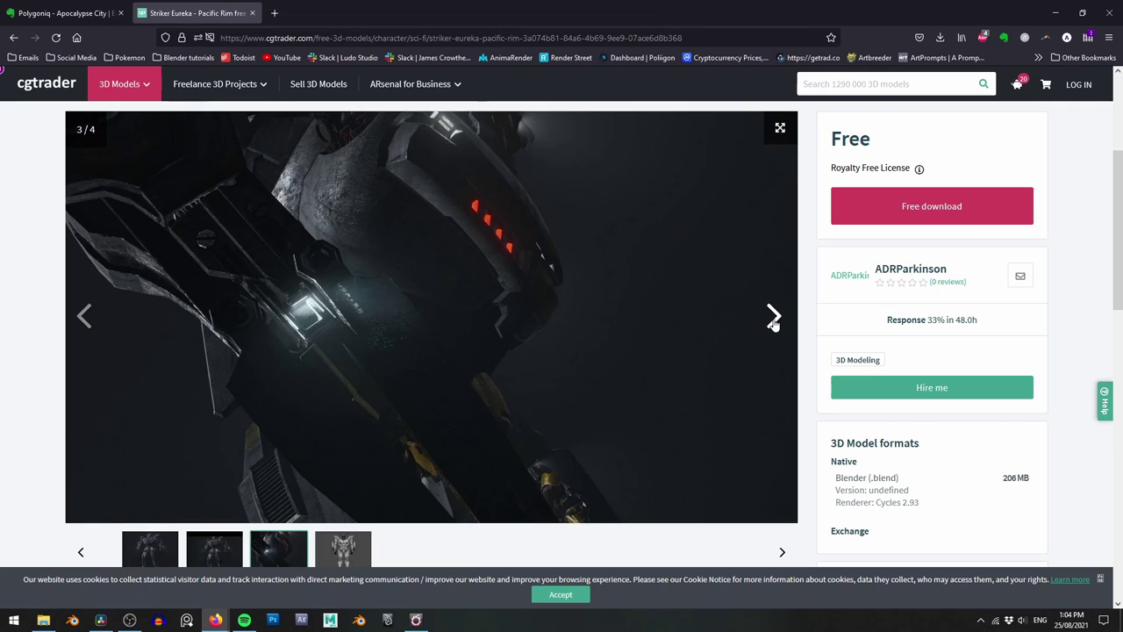
pyautogui.click(774, 320)
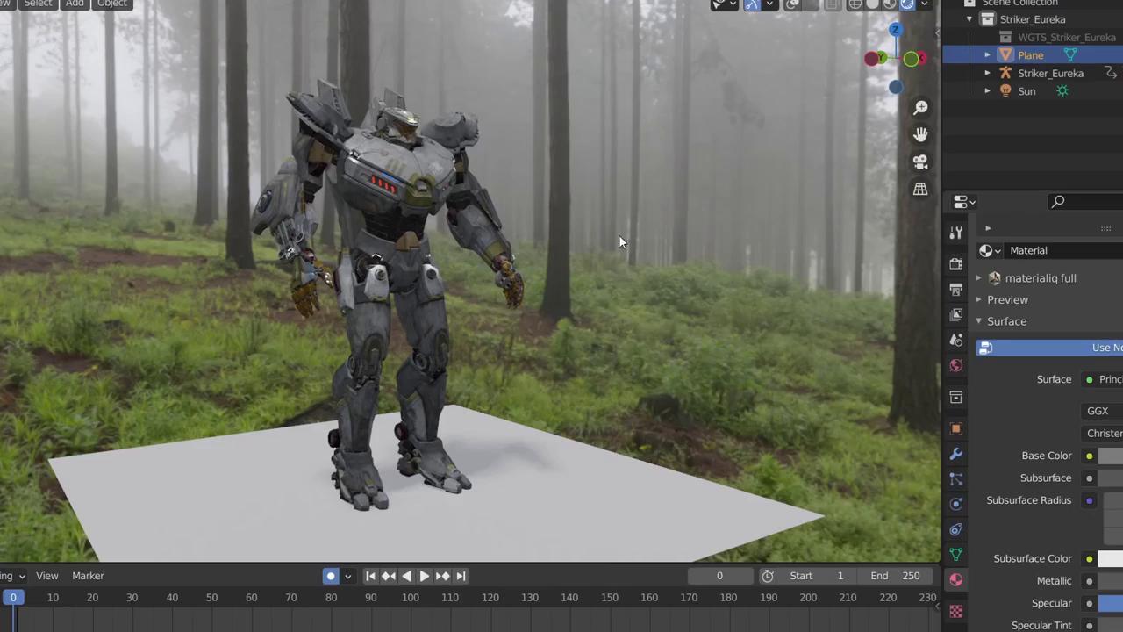
# Examine the Striker_Eureka robot in Blender by showing overlays, selecting its rig and viewing the Rig Layers
pyautogui.moveTo(743, 232); pyautogui.dragTo(605, 247, button='middle')
pyautogui.press('n')
pyautogui.press('z')
pyautogui.click(420, 53)
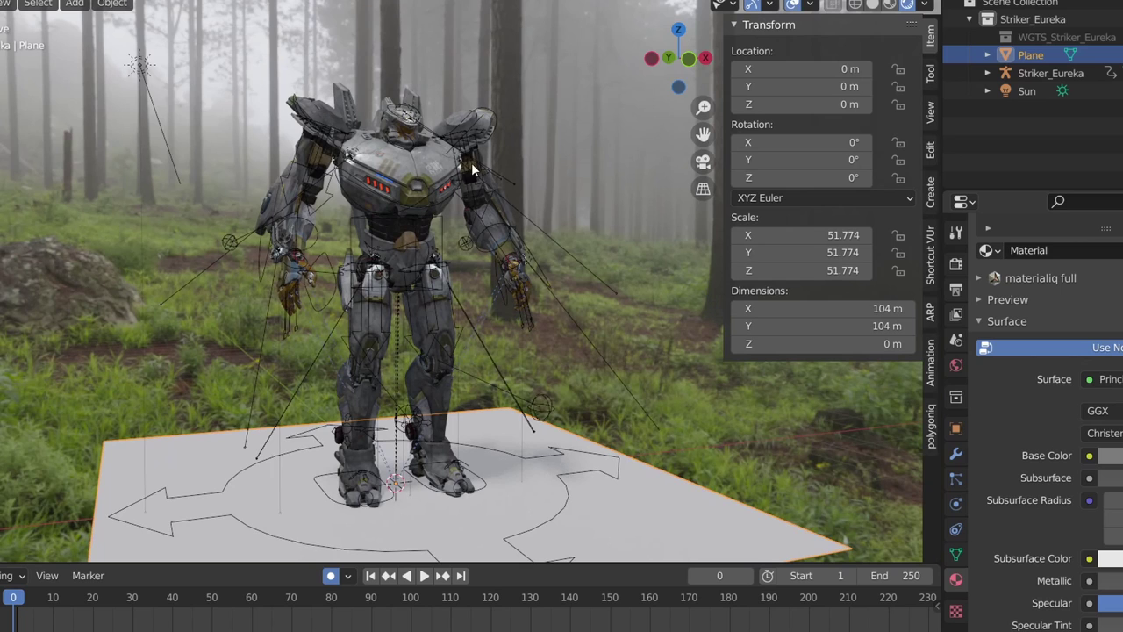
pyautogui.click(550, 302)
pyautogui.click(563, 454)
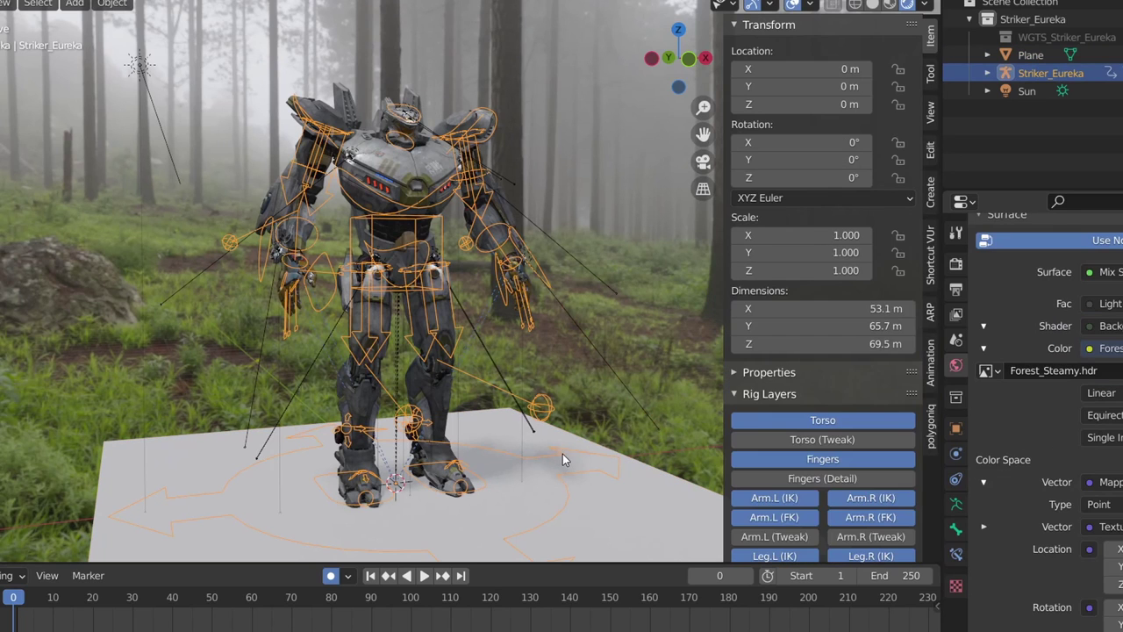
pyautogui.scroll(-3, 843, 412)
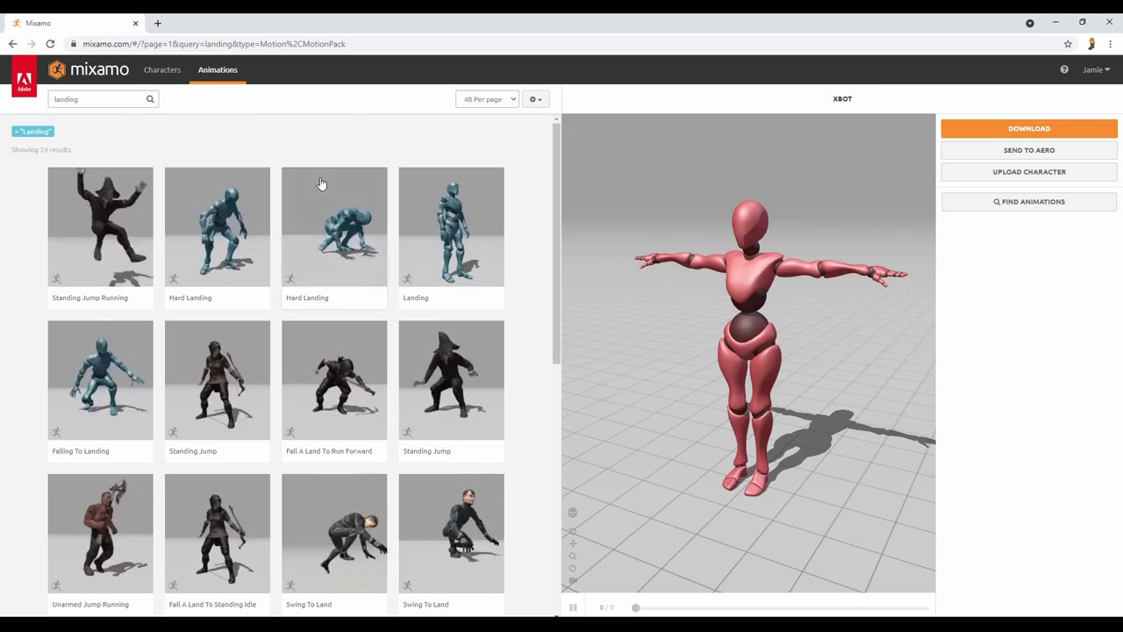
# Choose the crouching Hard Landing animation from the landing results in Mixamo
pyautogui.click(323, 186)
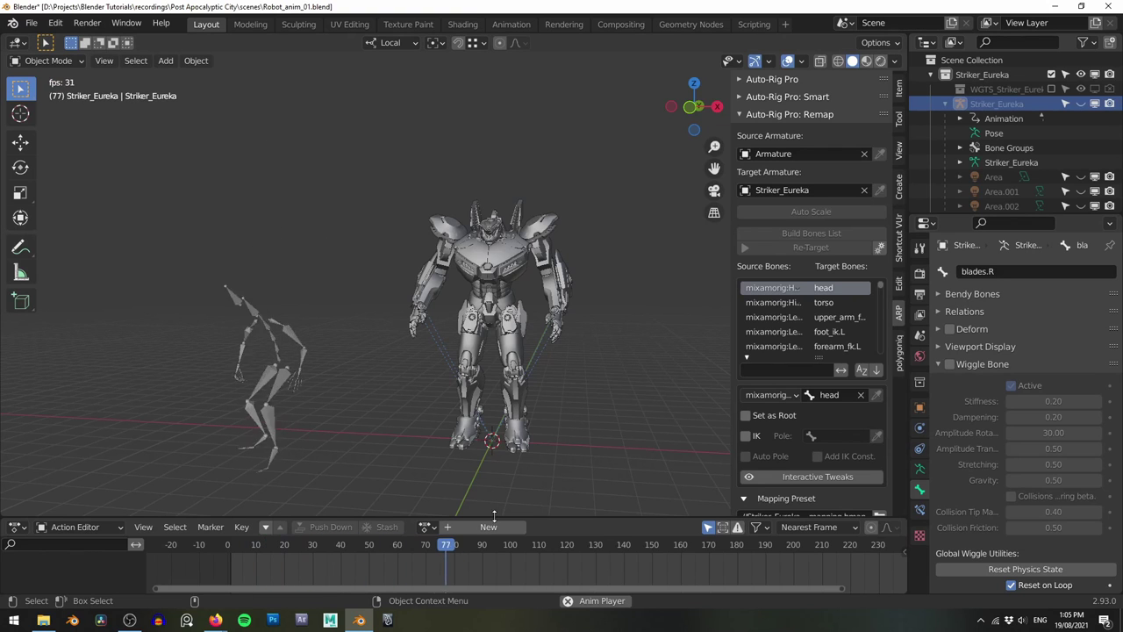
# Assign the Action_remap.002 action to the Striker_Eureka rig in Blender and play it back
pyautogui.press('space')
pyautogui.rightClick(205, 566)
pyautogui.click(427, 527)
pyautogui.click(473, 392)
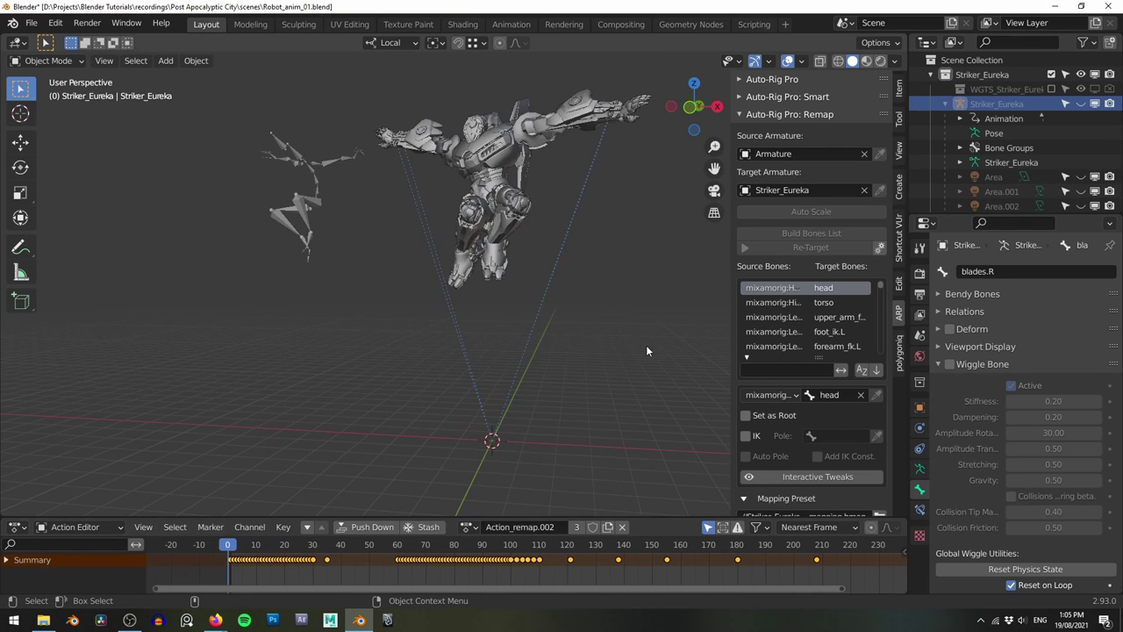
pyautogui.press('space')
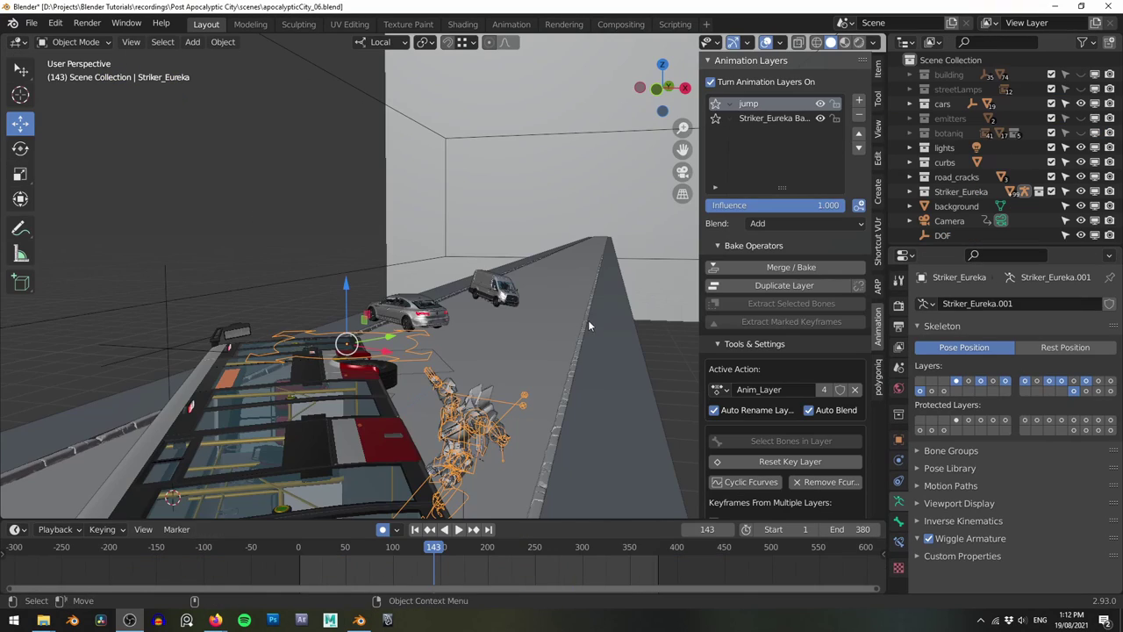
# Scrub and play the robot's jump animation onto the bus in the city scene with overlays hidden
pyautogui.moveTo(589, 321); pyautogui.dragTo(594, 323, button='middle')
pyautogui.moveTo(431, 571); pyautogui.dragTo(433, 570, button='right')
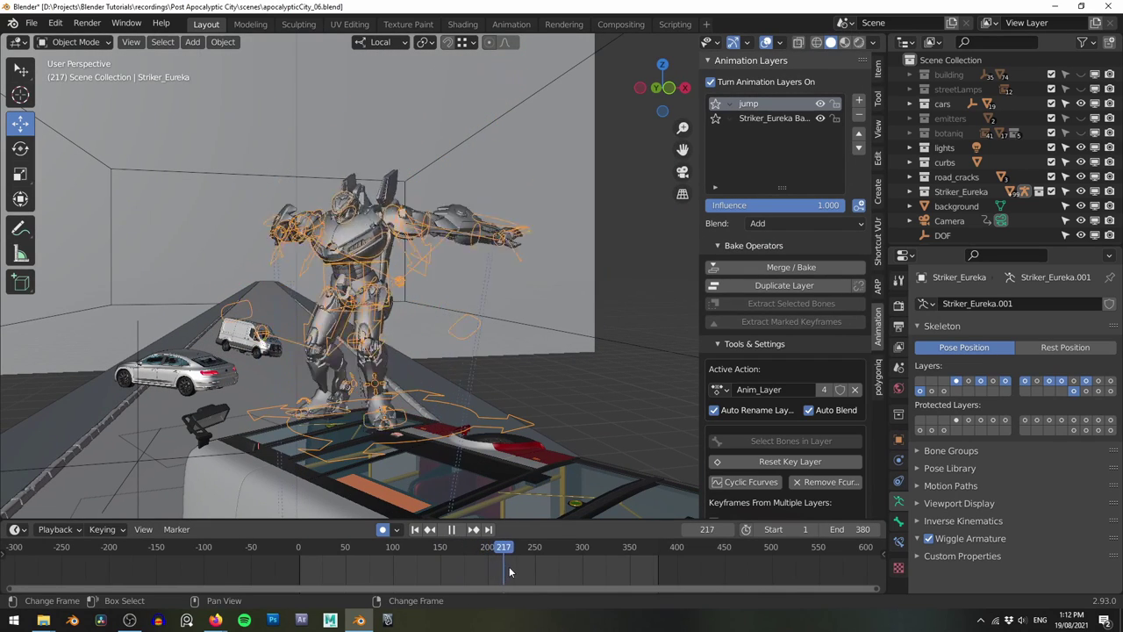
pyautogui.moveTo(523, 572); pyautogui.dragTo(529, 568, button='right')
pyautogui.hotkey('shift', 'alt', 'z')
pyautogui.keyDown('shift'); pyautogui.moveTo(516, 358); pyautogui.dragTo(524, 303, button='middle'); pyautogui.keyUp('shift')
pyautogui.press('space')
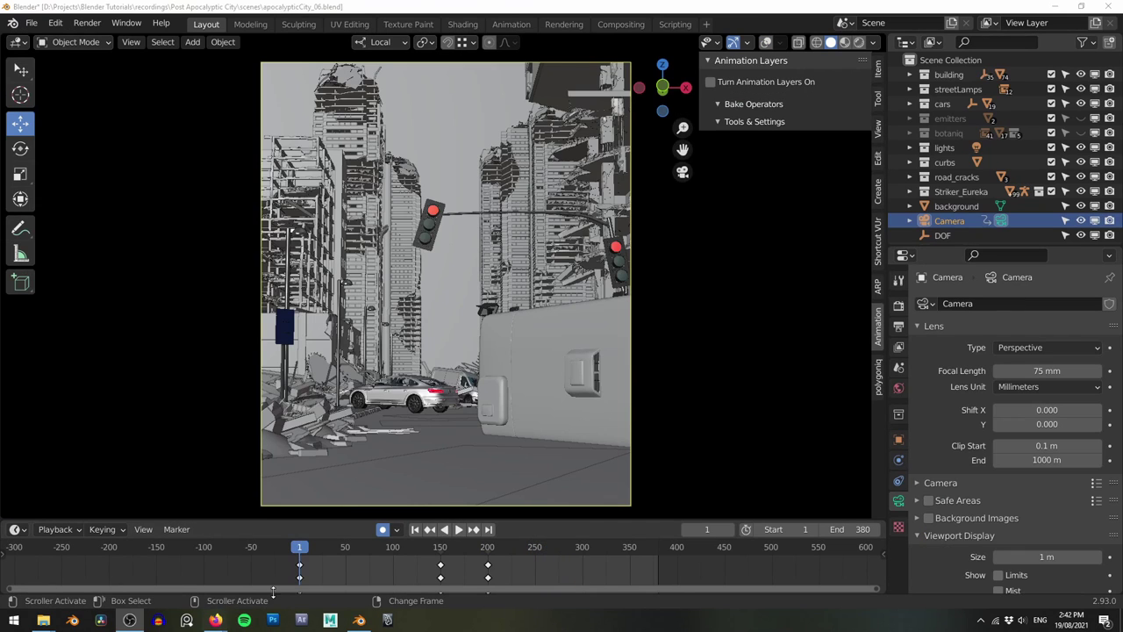
# Play the keyframed camera move from frame 1 through the camera view to review the robot's landing
pyautogui.press('space')
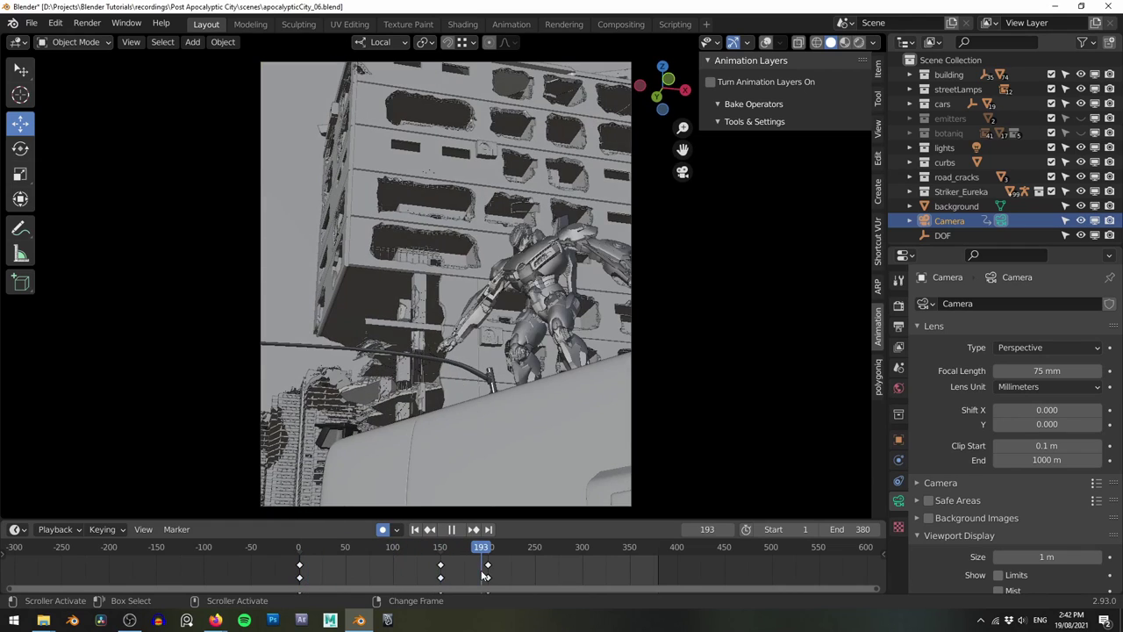
pyautogui.press('space')
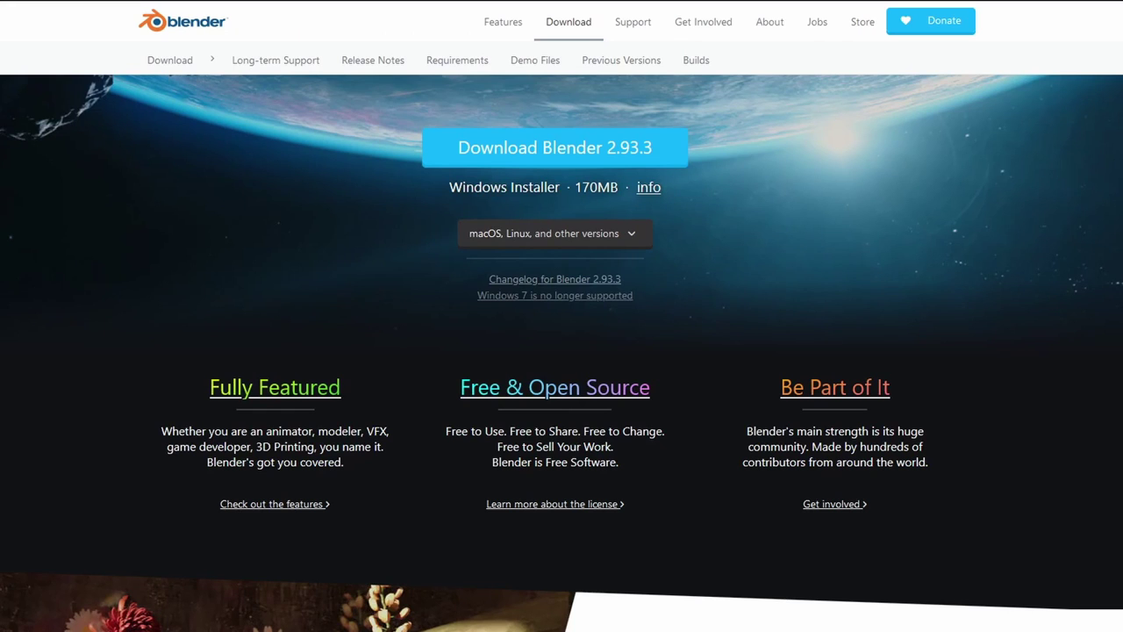
# Open the Experimental builds page on the Blender website and download the Blender 3.0.0 cycles-x build for Windows
pyautogui.click(696, 60)
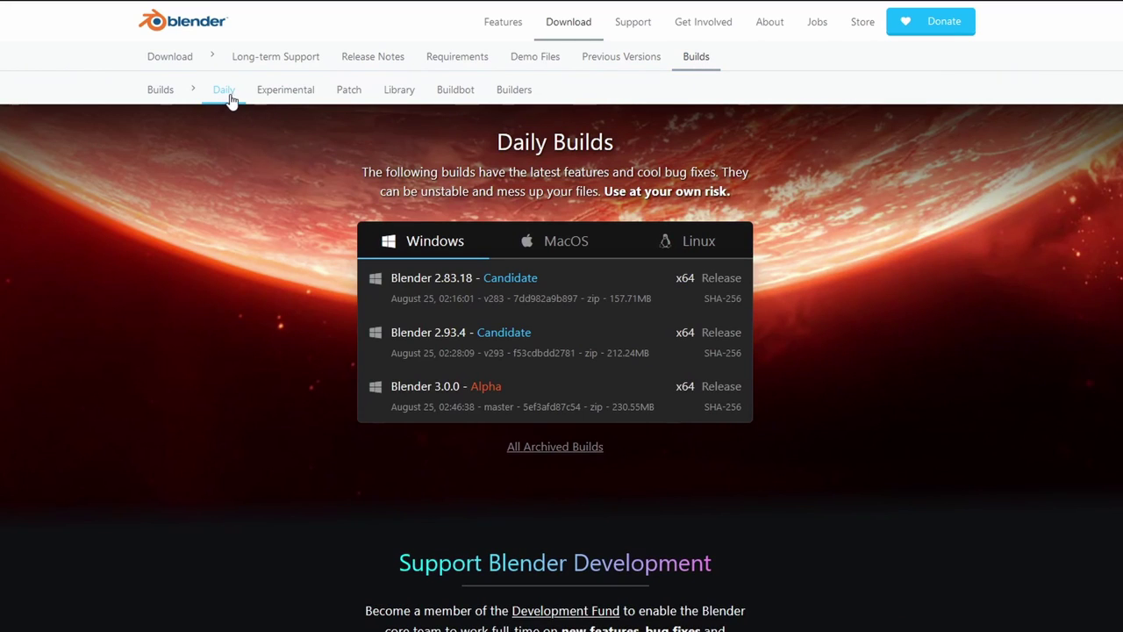
pyautogui.click(289, 91)
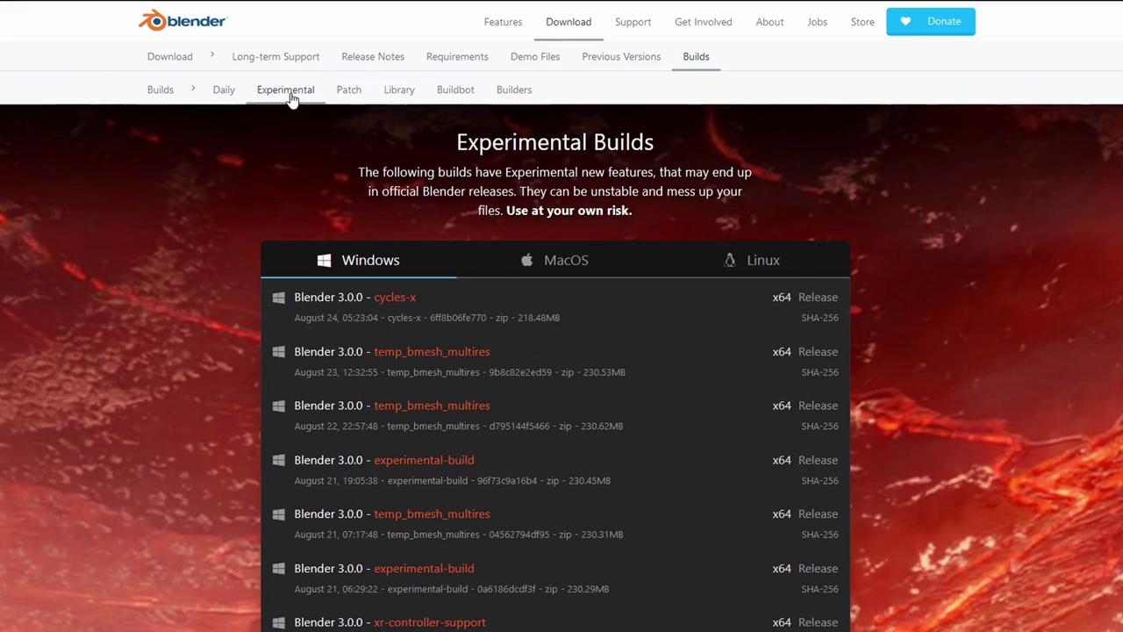
pyautogui.click(396, 304)
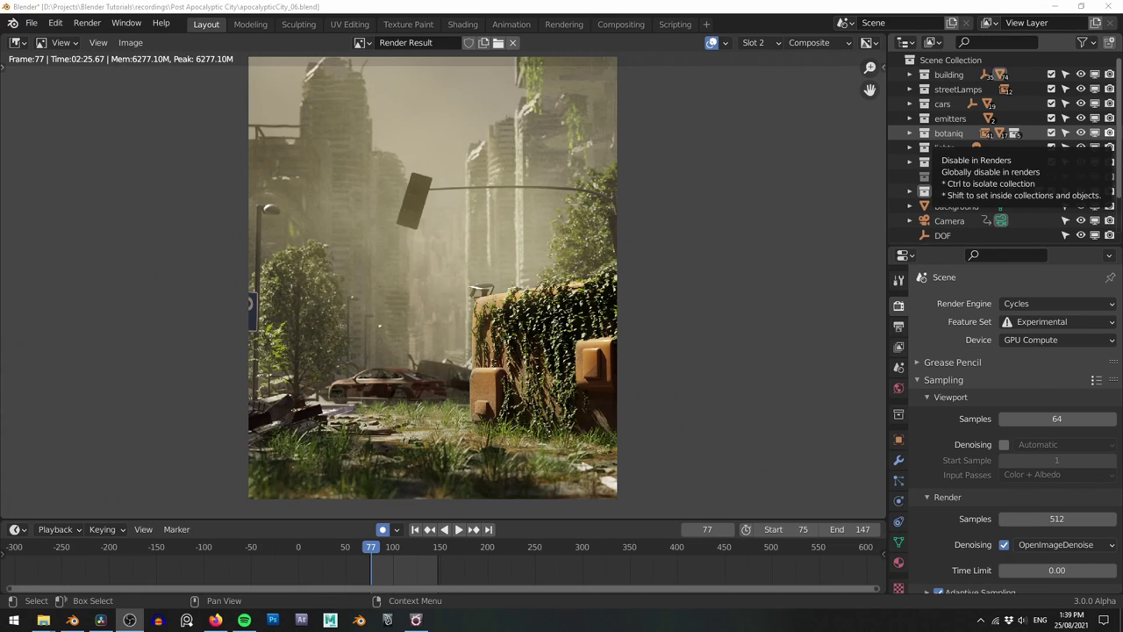
# Zoom in on the rusty car in the render result and compare the stored render slots
pyautogui.moveTo(500, 424); pyautogui.dragTo(604, 357, button='middle')
pyautogui.scroll(7, 603, 356)
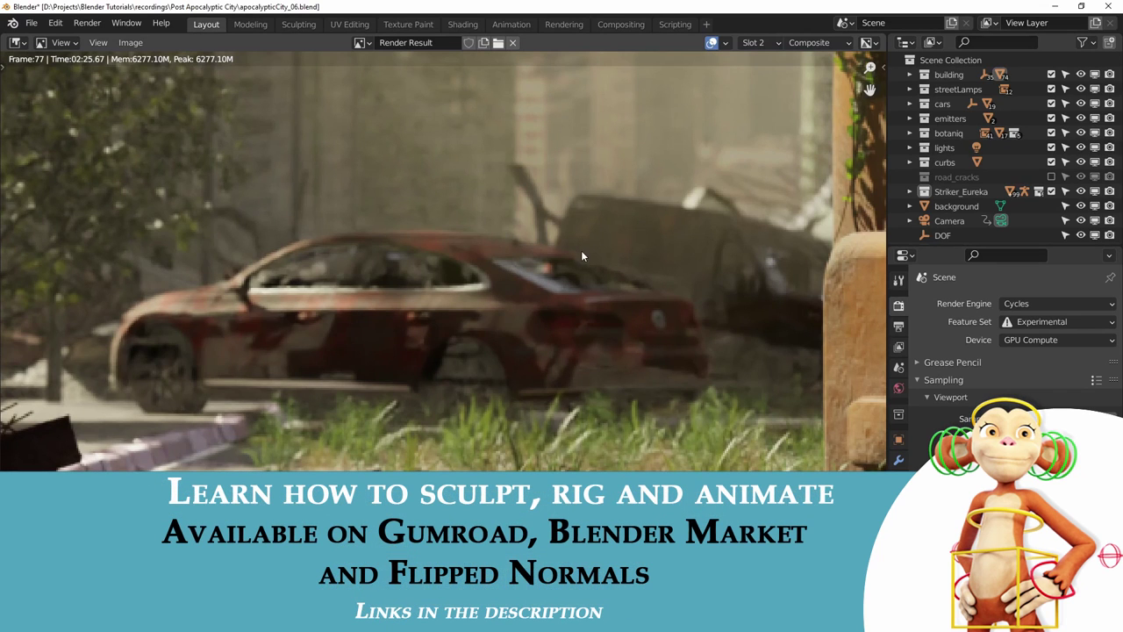
pyautogui.press('j')
pyautogui.press('j')
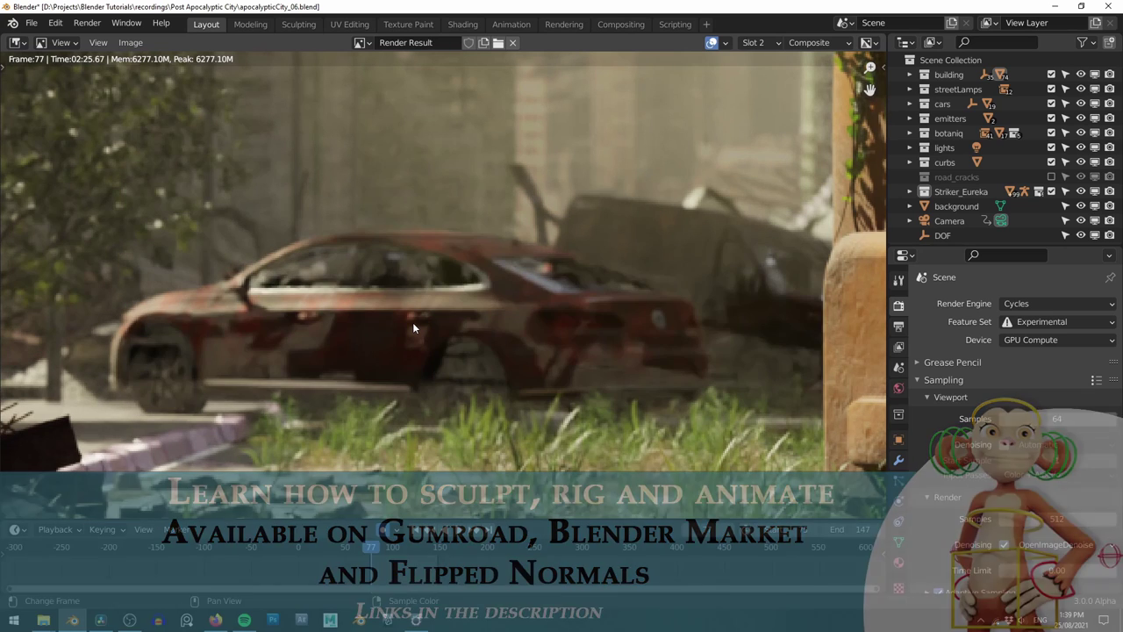
pyautogui.press('j')
pyautogui.press('j')
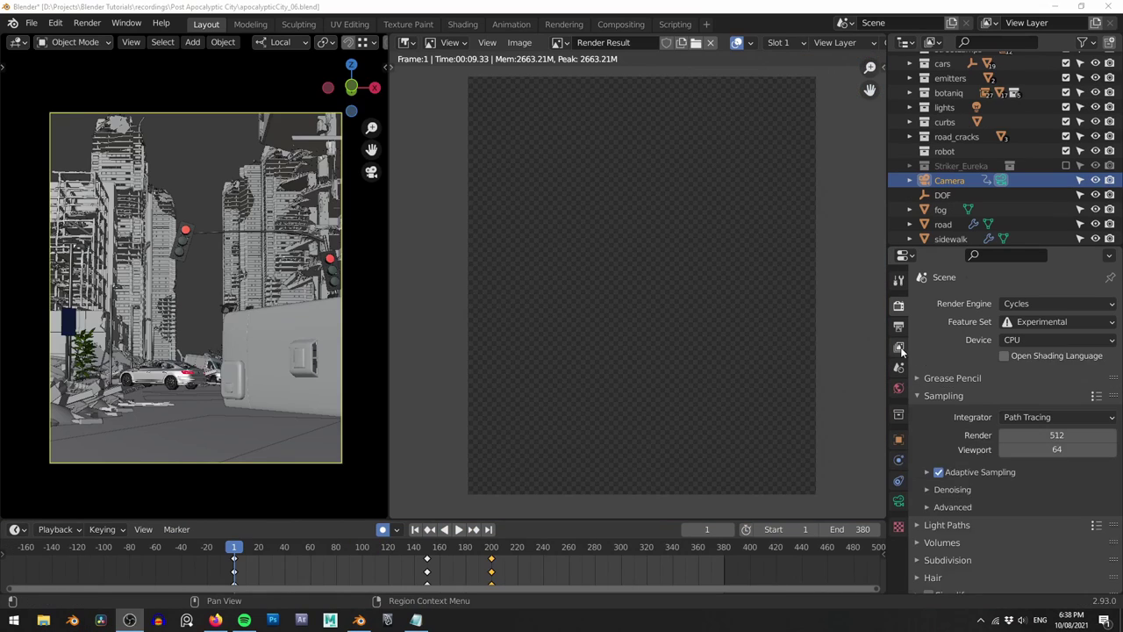
# Examine the view layer's available render passes and the compositing node setup for the city scene
pyautogui.click(898, 348)
pyautogui.scroll(-4, 945, 423)
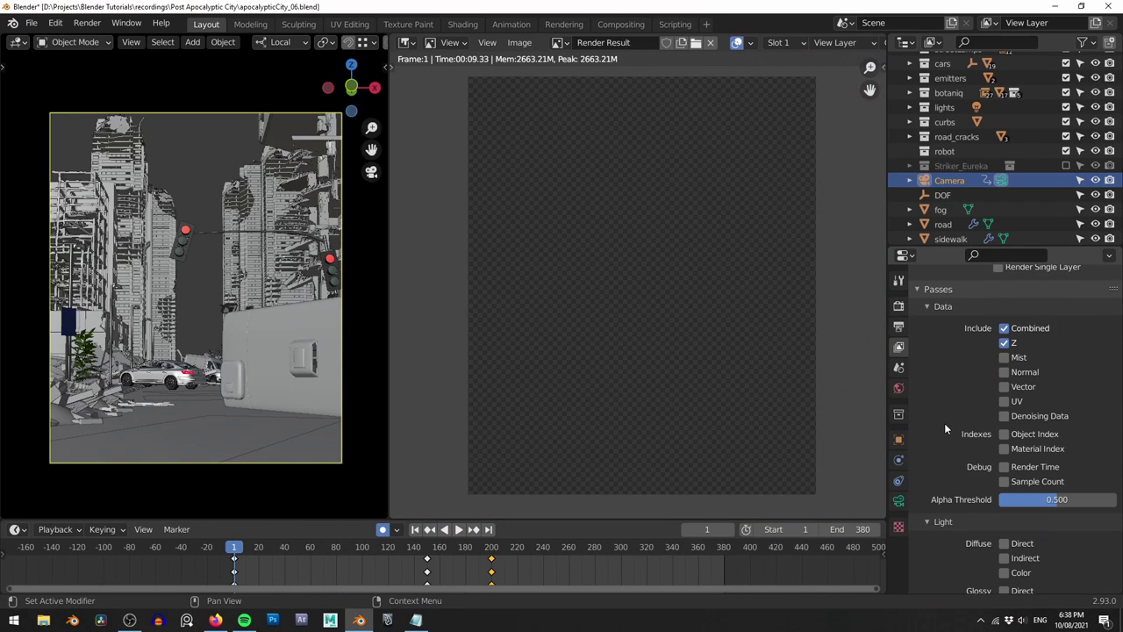
pyautogui.scroll(-7, 944, 422)
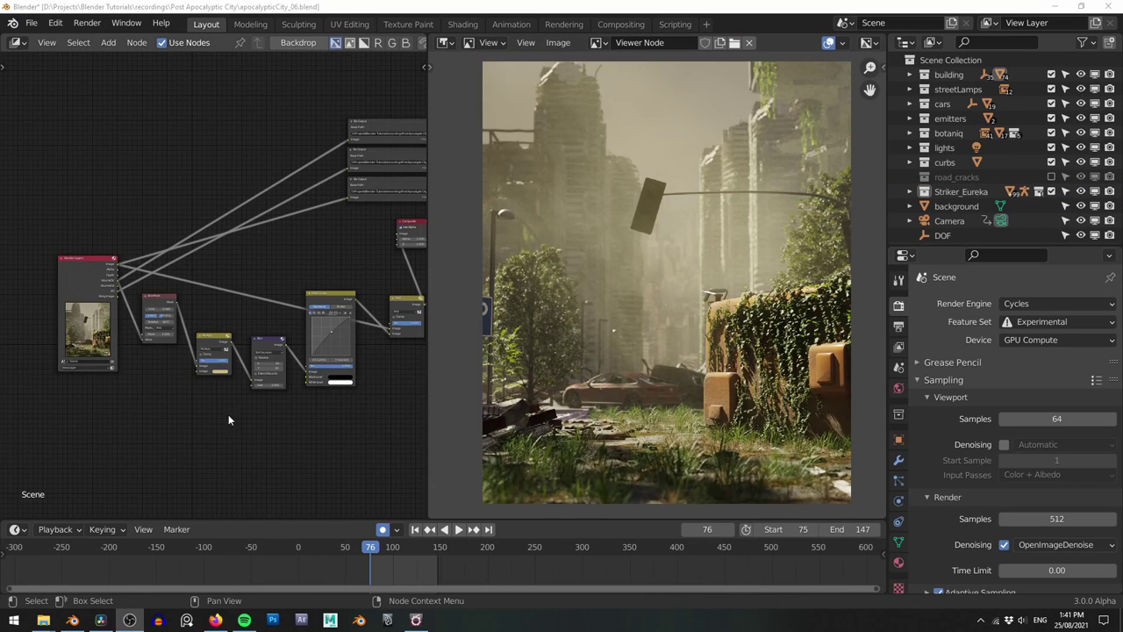
pyautogui.moveTo(231, 413); pyautogui.dragTo(292, 408, button='middle')
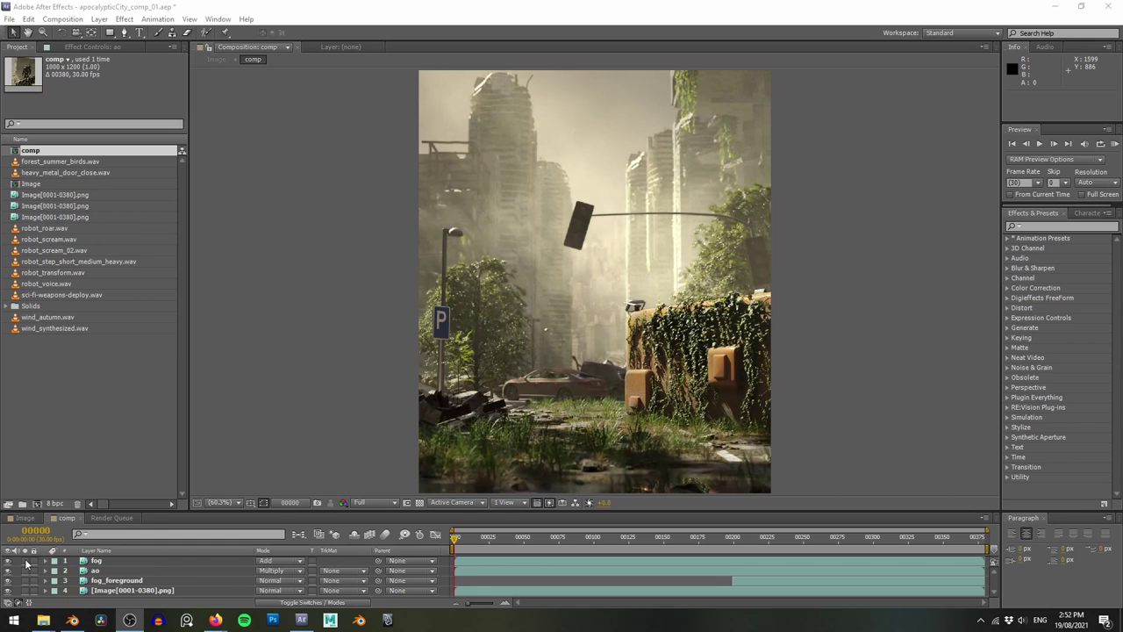
# Switch to After Effects and solo the fog layer and the ao layer one at a time in the comp composition
pyautogui.click(25, 560)
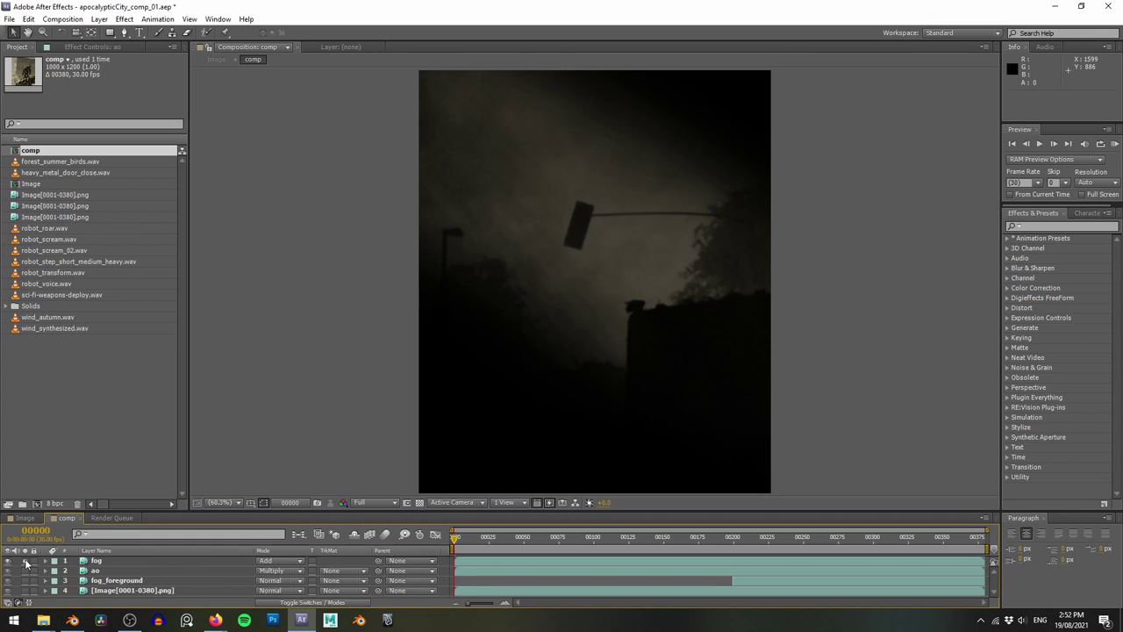
pyautogui.click(25, 562)
pyautogui.click(26, 571)
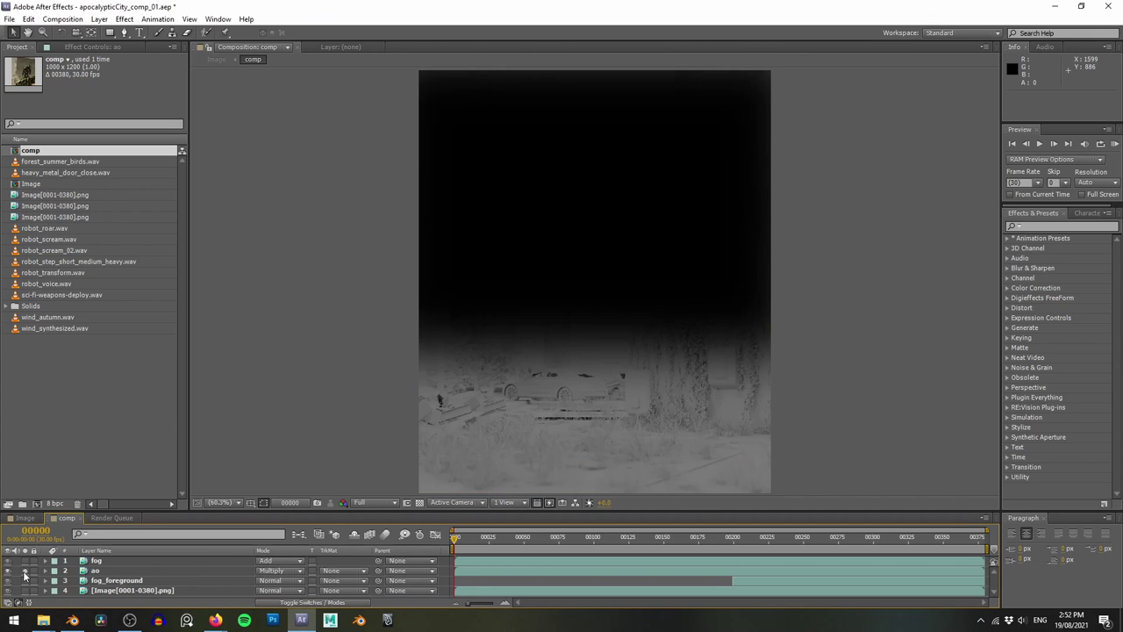
pyautogui.click(25, 571)
# Toggle the fog layer's visibility off and on repeatedly to compare the composite with and without fog
pyautogui.click(9, 561)
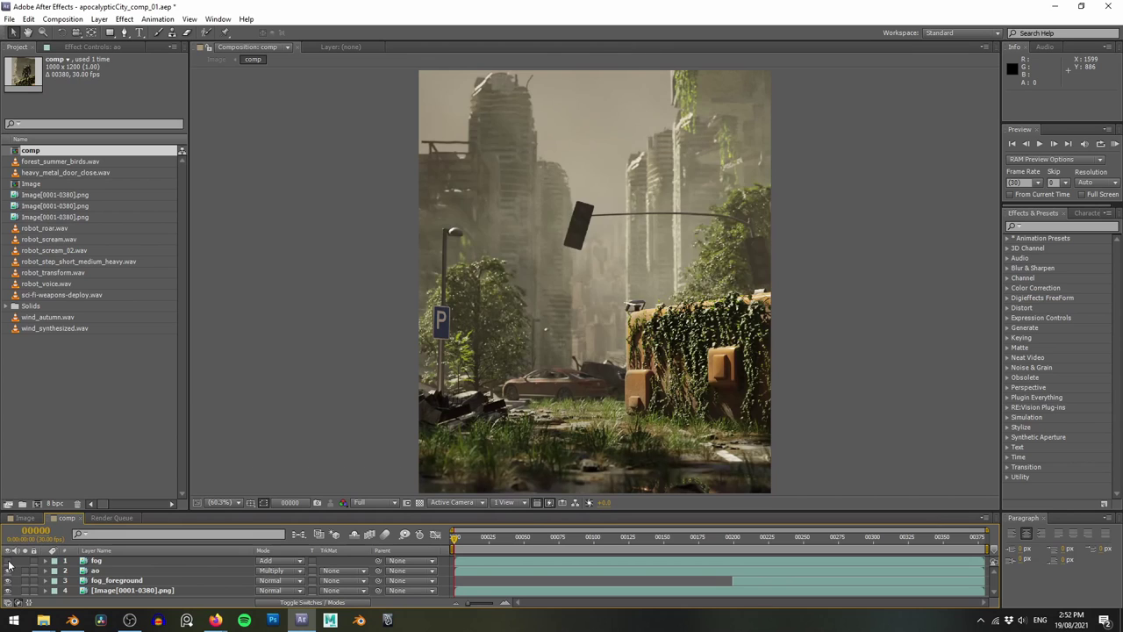
pyautogui.click(9, 562)
pyautogui.click(9, 561)
pyautogui.click(9, 562)
# Zoom in on the rusty car and toggle the ao layer's visibility to check its effect on the ground area
pyautogui.scroll(3, 592, 436)
pyautogui.press('h')
pyautogui.moveTo(550, 438); pyautogui.dragTo(642, 158)
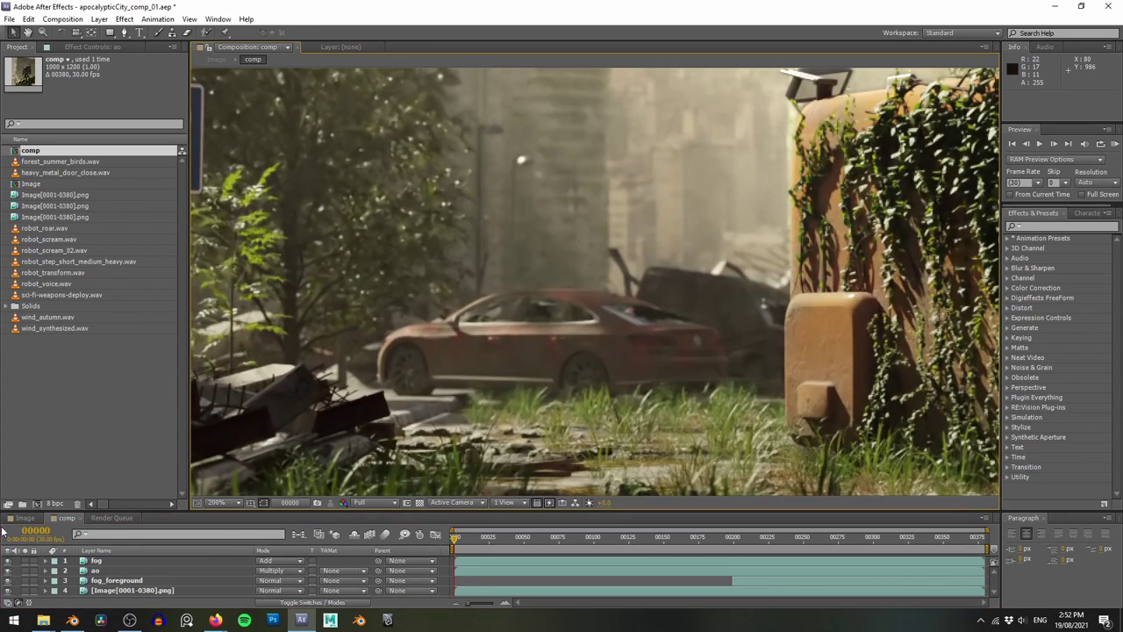
pyautogui.click(7, 571)
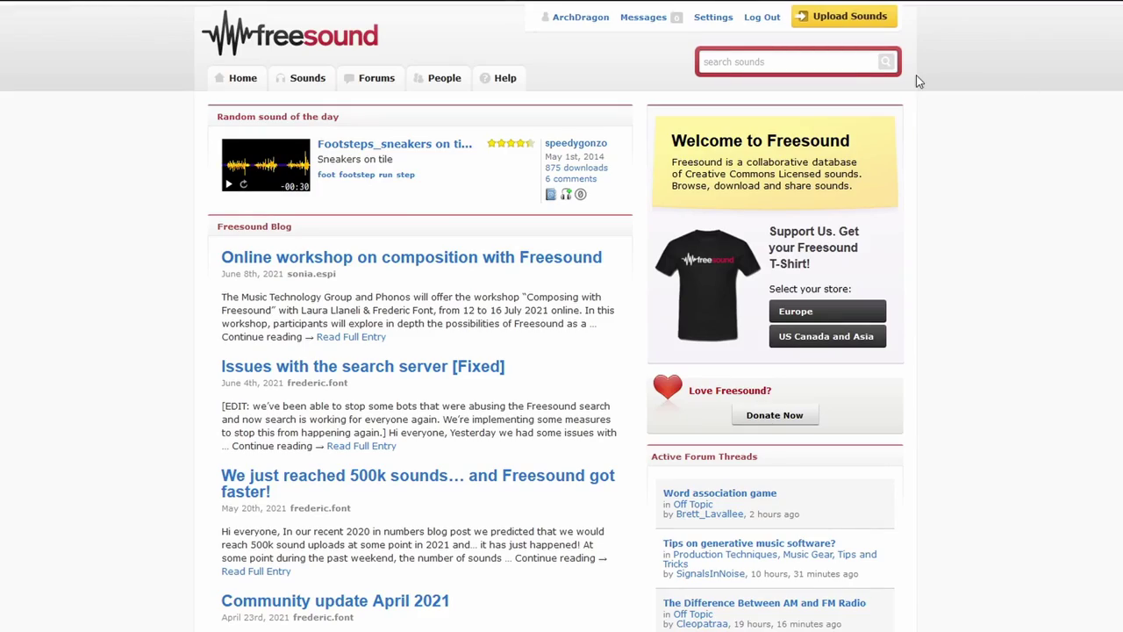
# Switch to the Freesound website and start a sound search beginning with "scifi rob"
pyautogui.middleClick(1049, 122)
pyautogui.middleClick(1060, 175)
pyautogui.scroll(9, 1060, 176)
pyautogui.click(813, 53)
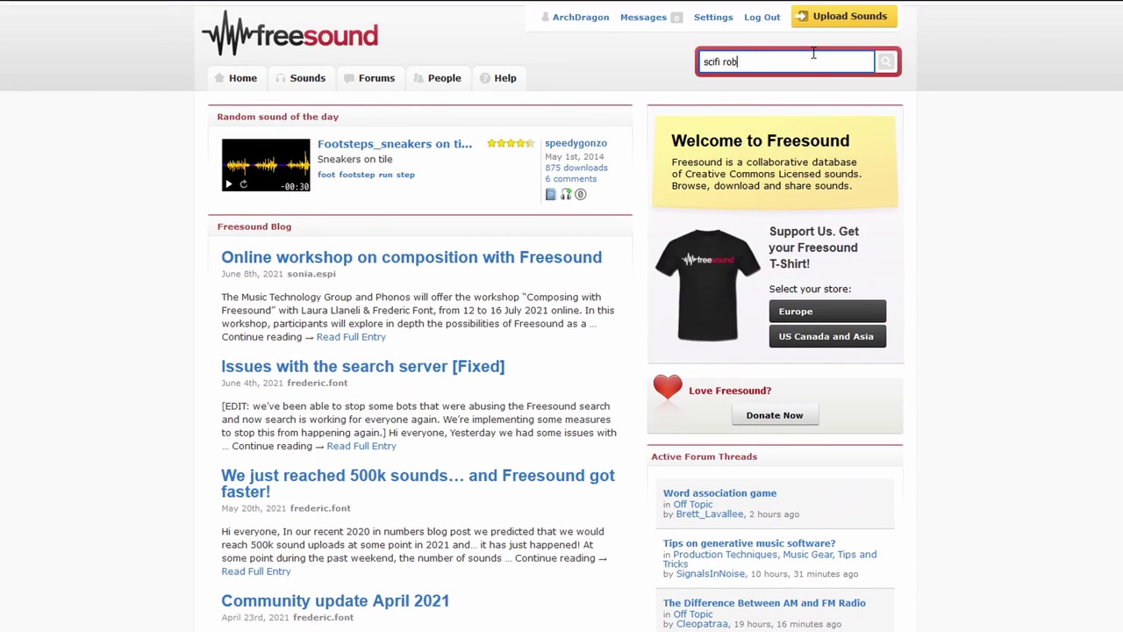